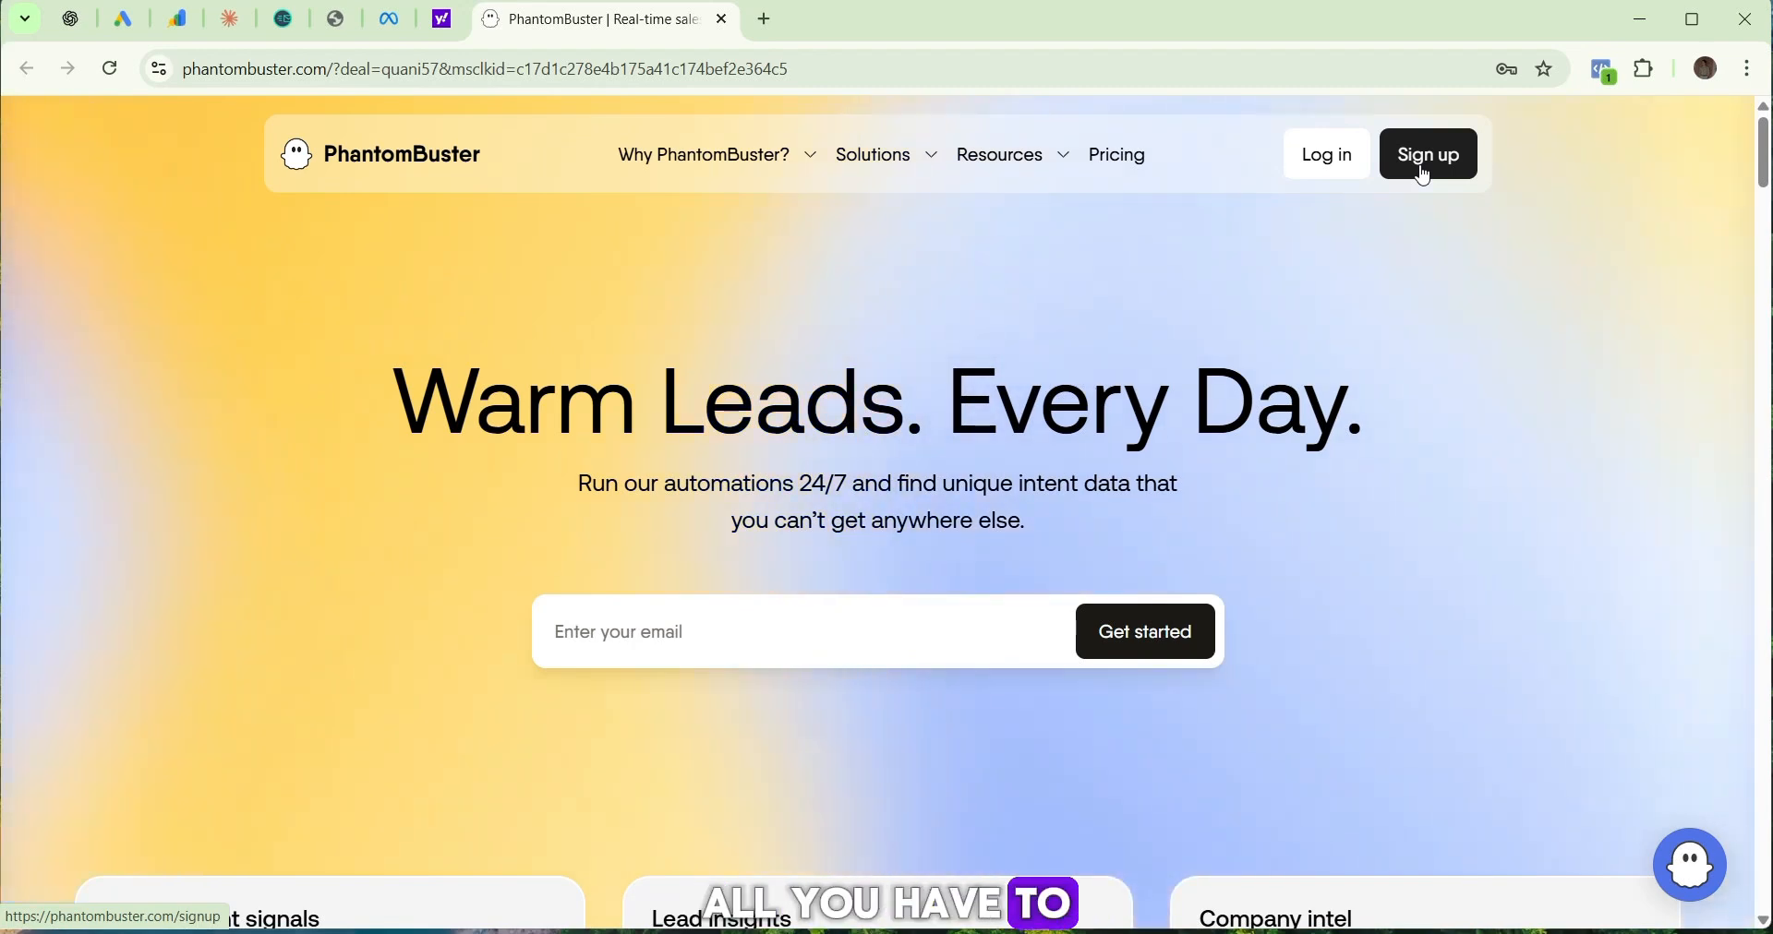
Open the sign-up form and fill in the account email and password to start the 14-day free trial.
{"action": "left_click", "coordinate": [1425, 175]}
{"action": "scroll", "coordinate": [969, 566], "scroll_direction": "down", "scroll_amount": 2}
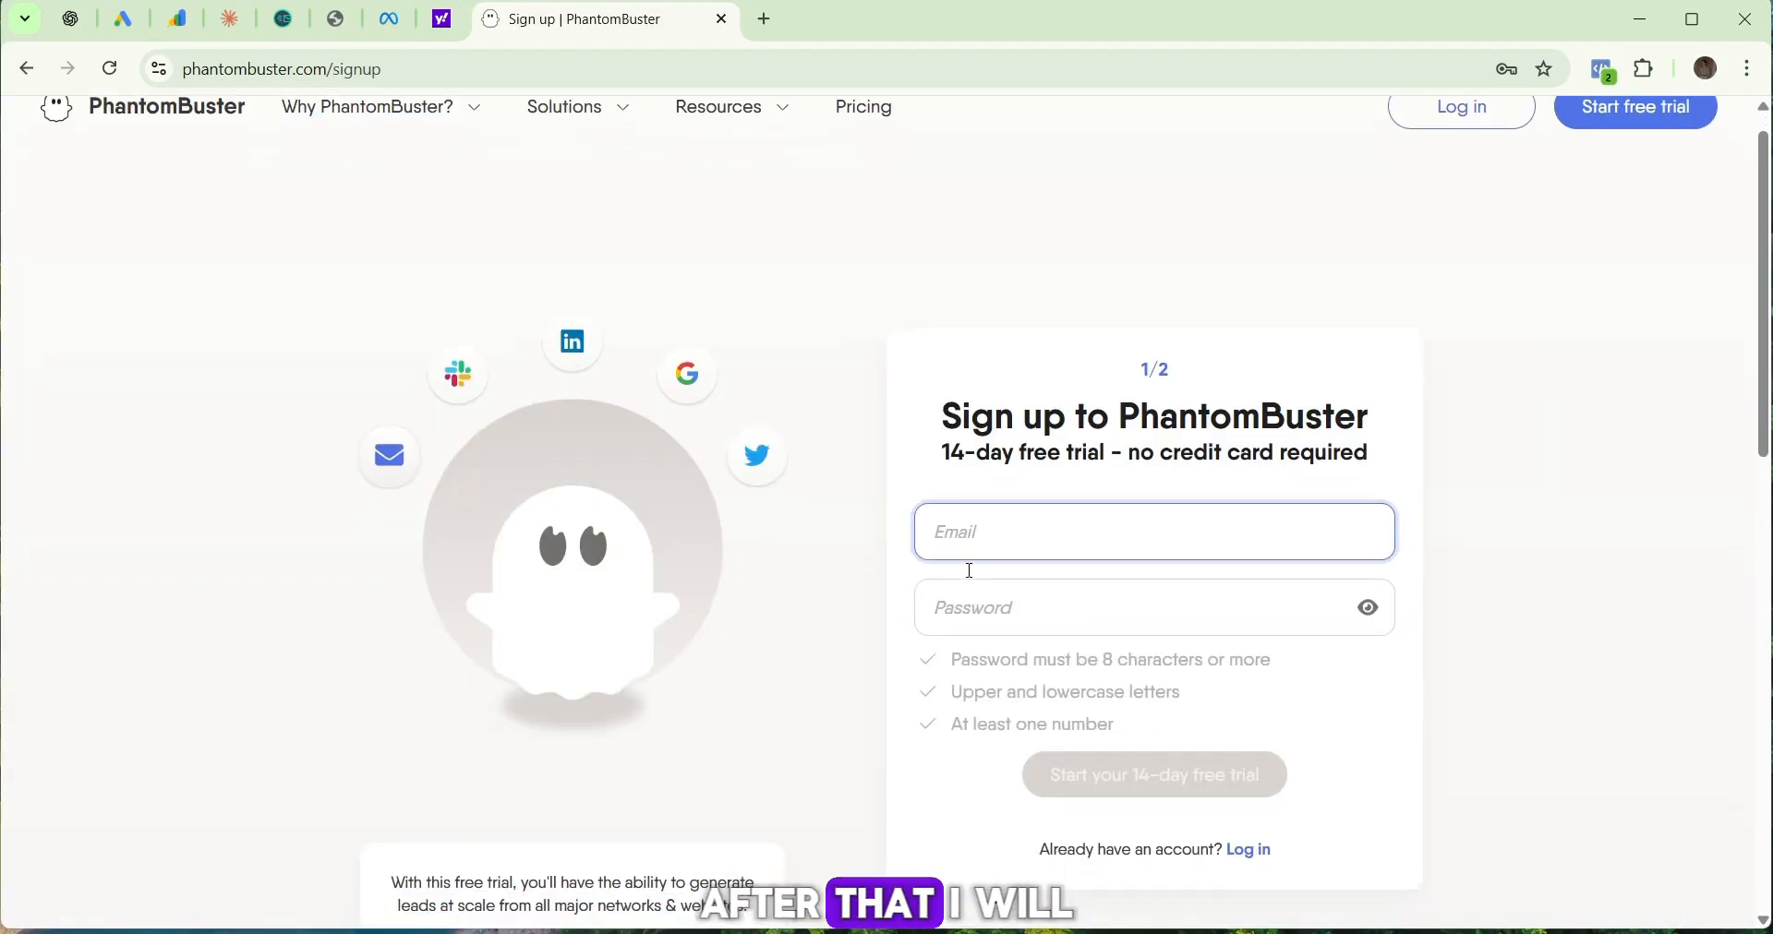
{"action": "left_click", "coordinate": [1115, 400]}
{"action": "left_click", "coordinate": [1023, 463]}
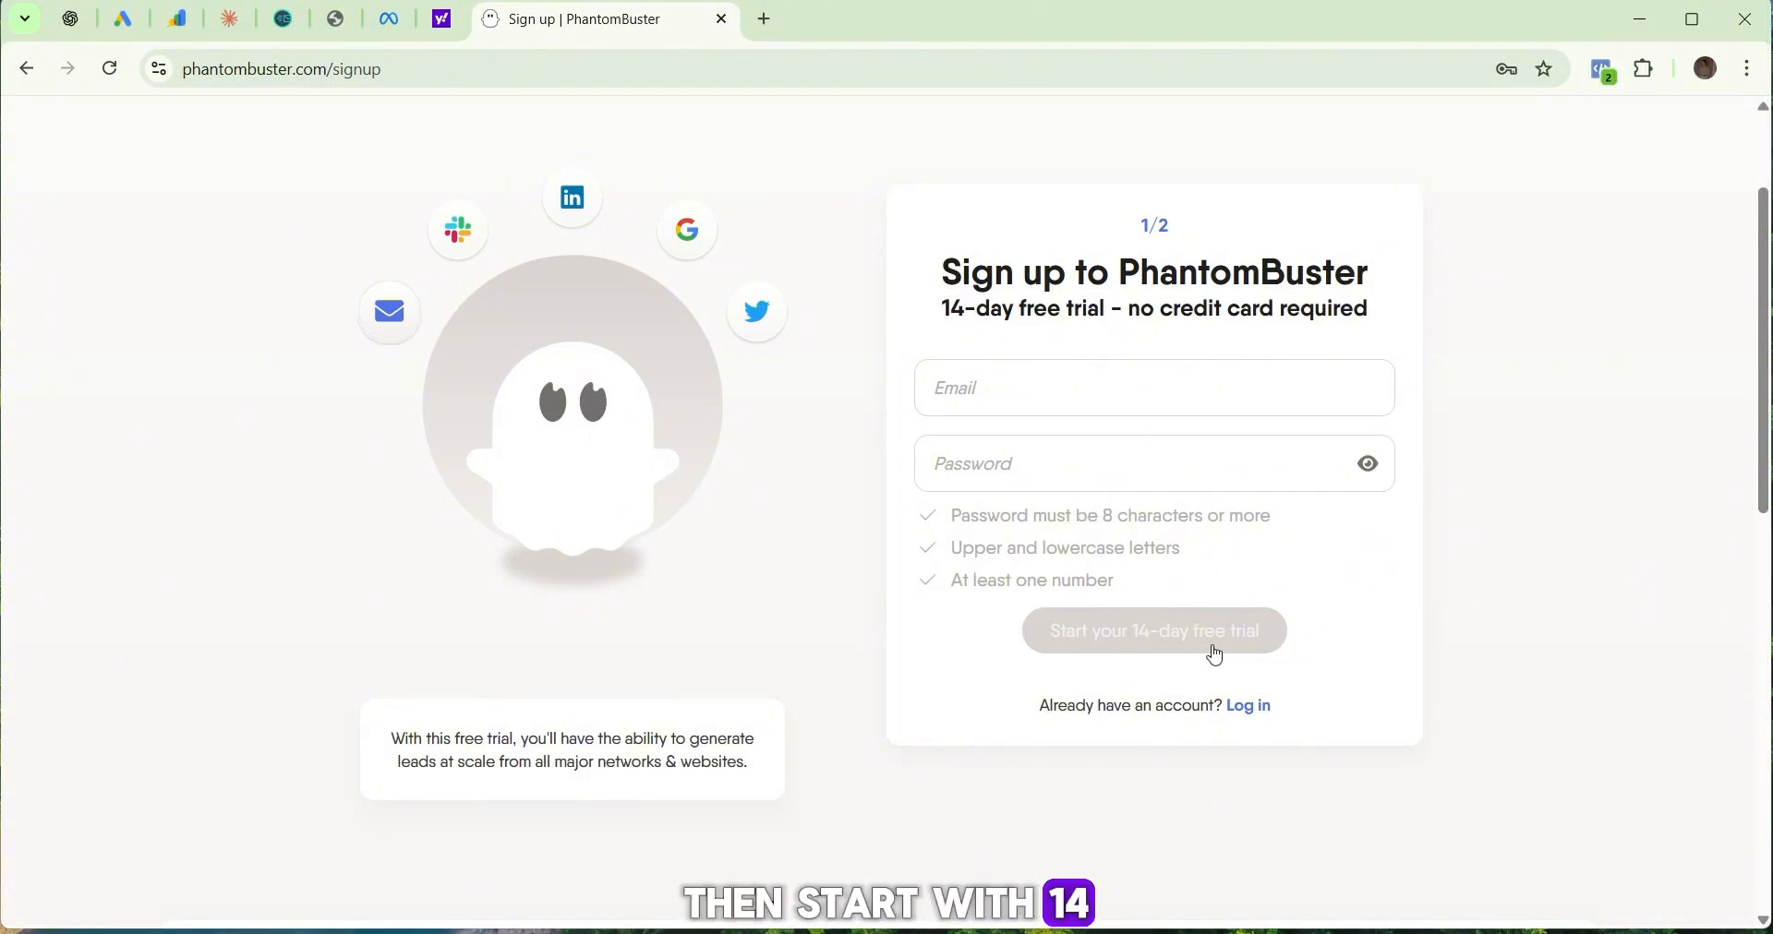
Fill in the first name, last name and company name and complete the sign-up.
{"action": "left_click", "coordinate": [918, 418]}
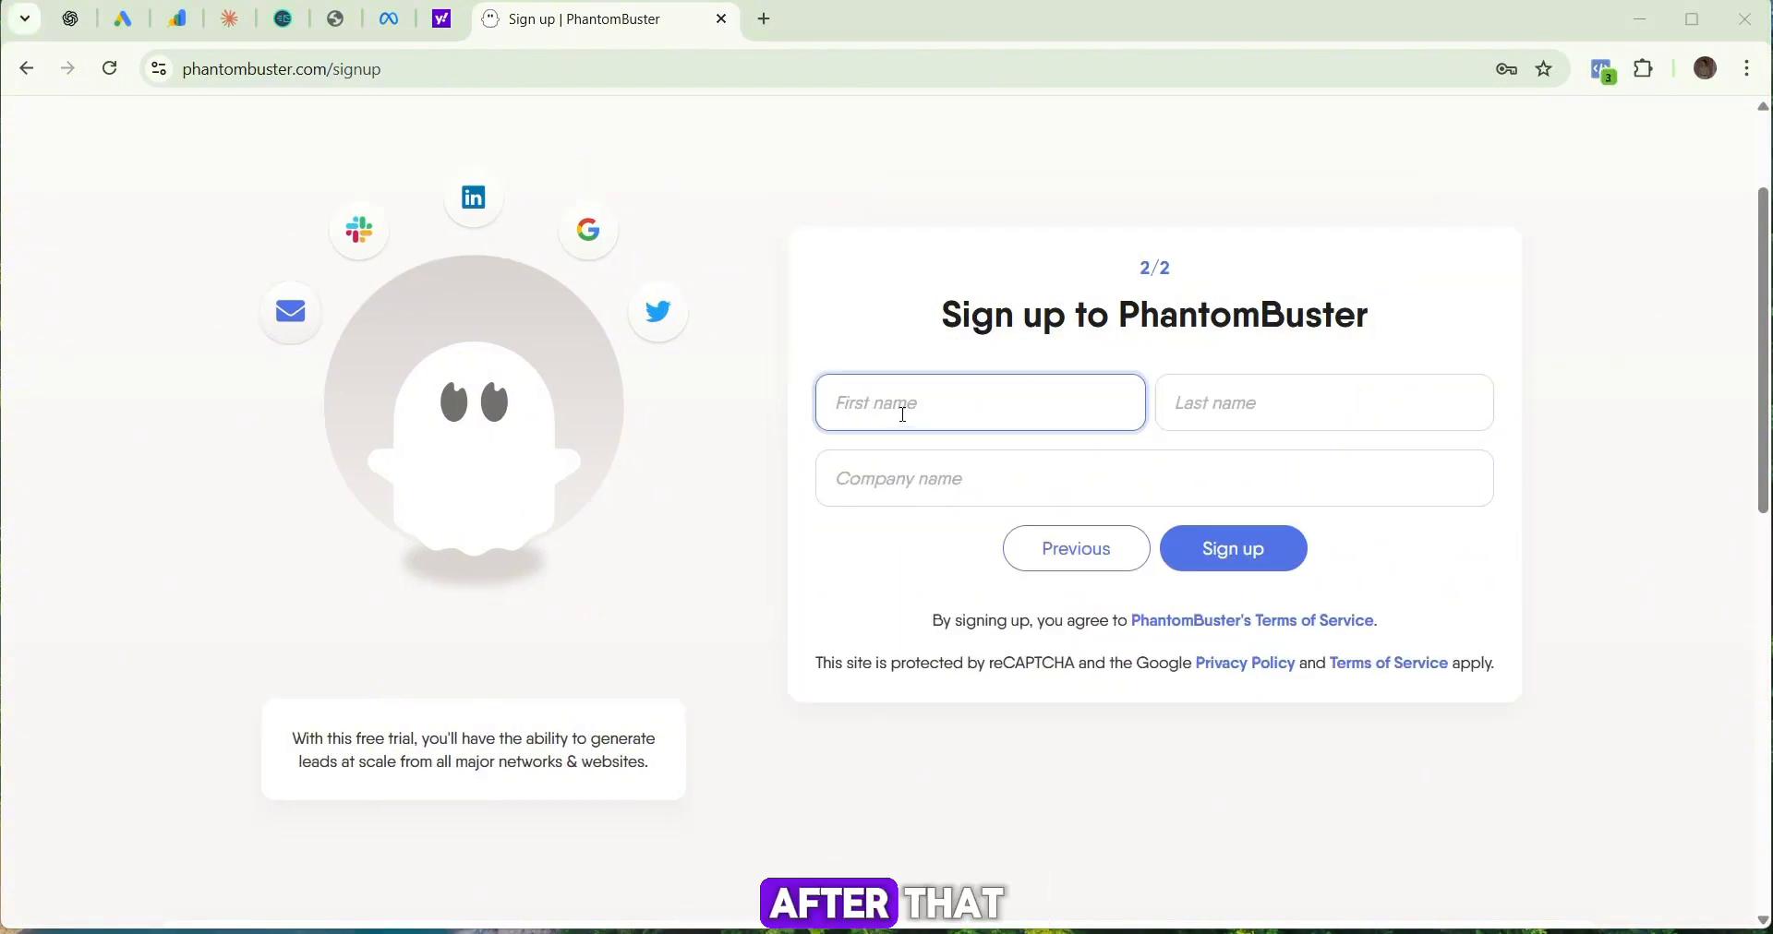
{"action": "left_click", "coordinate": [1171, 420]}
{"action": "left_click", "coordinate": [1000, 498]}
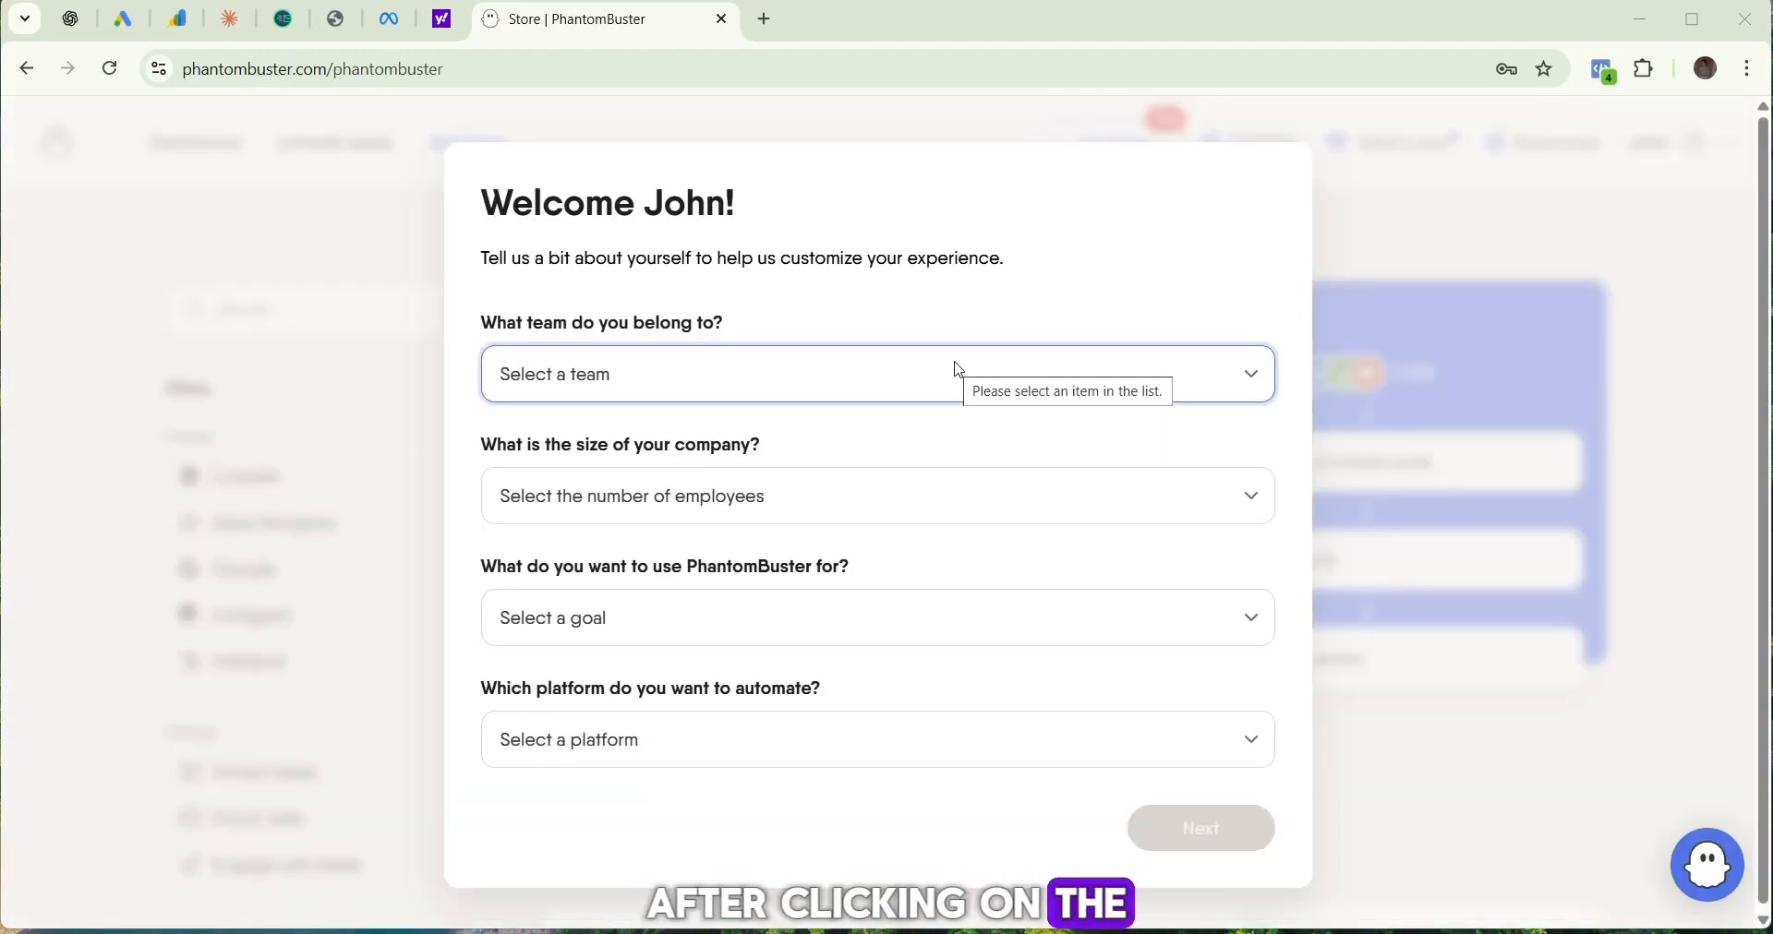
Answer the welcome questions with team Other, company size 1, goal "Engage with leads (DM, Invite, Like, Comment...)" and platform Instagram, and proceed.
{"action": "left_click", "coordinate": [910, 388]}
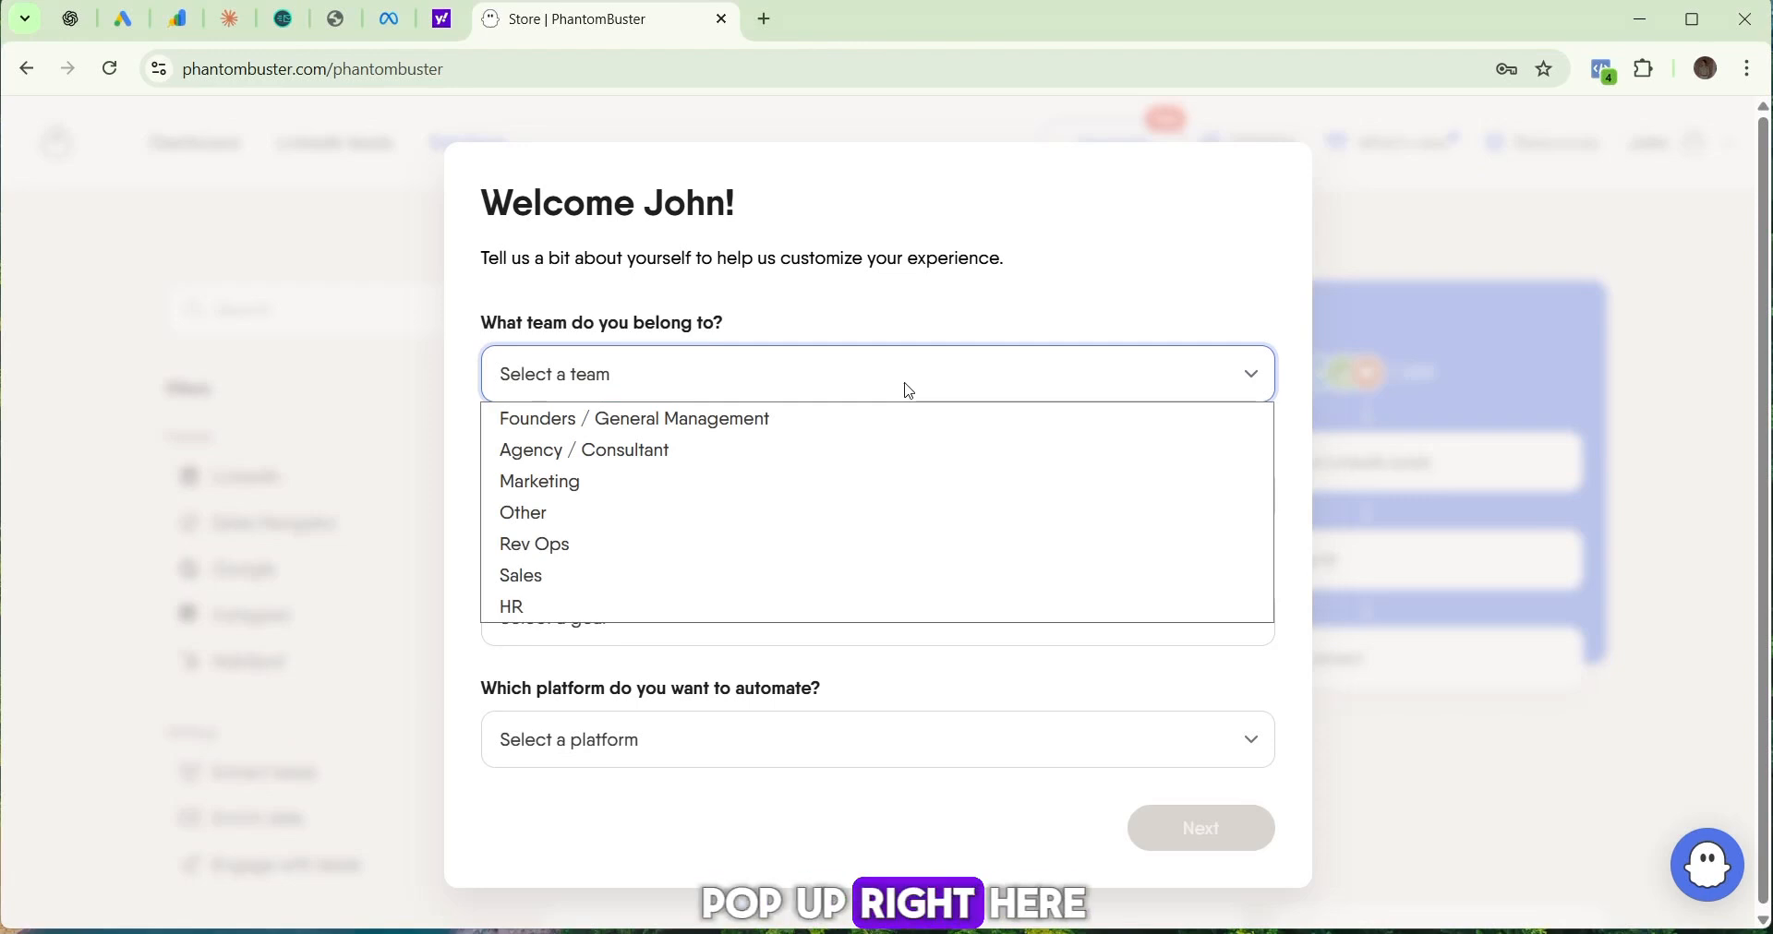
{"action": "left_click", "coordinate": [730, 515]}
{"action": "left_click", "coordinate": [763, 561]}
{"action": "left_click", "coordinate": [759, 606]}
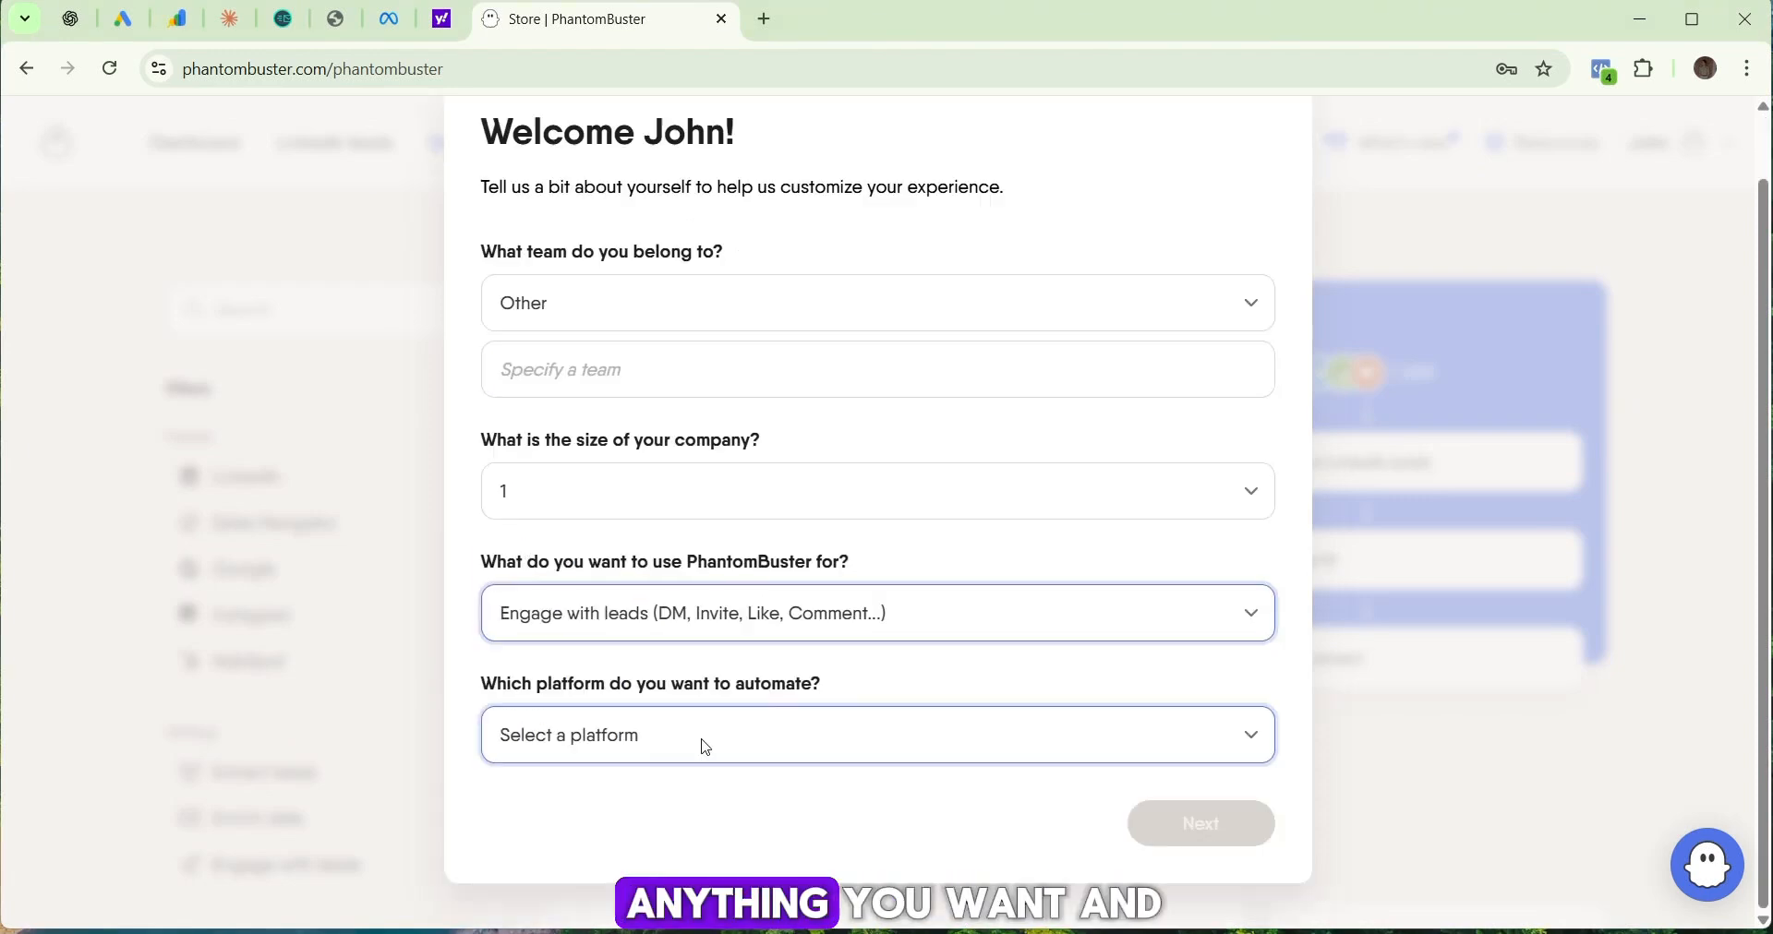
{"action": "left_click", "coordinate": [706, 746]}
{"action": "left_click", "coordinate": [627, 626]}
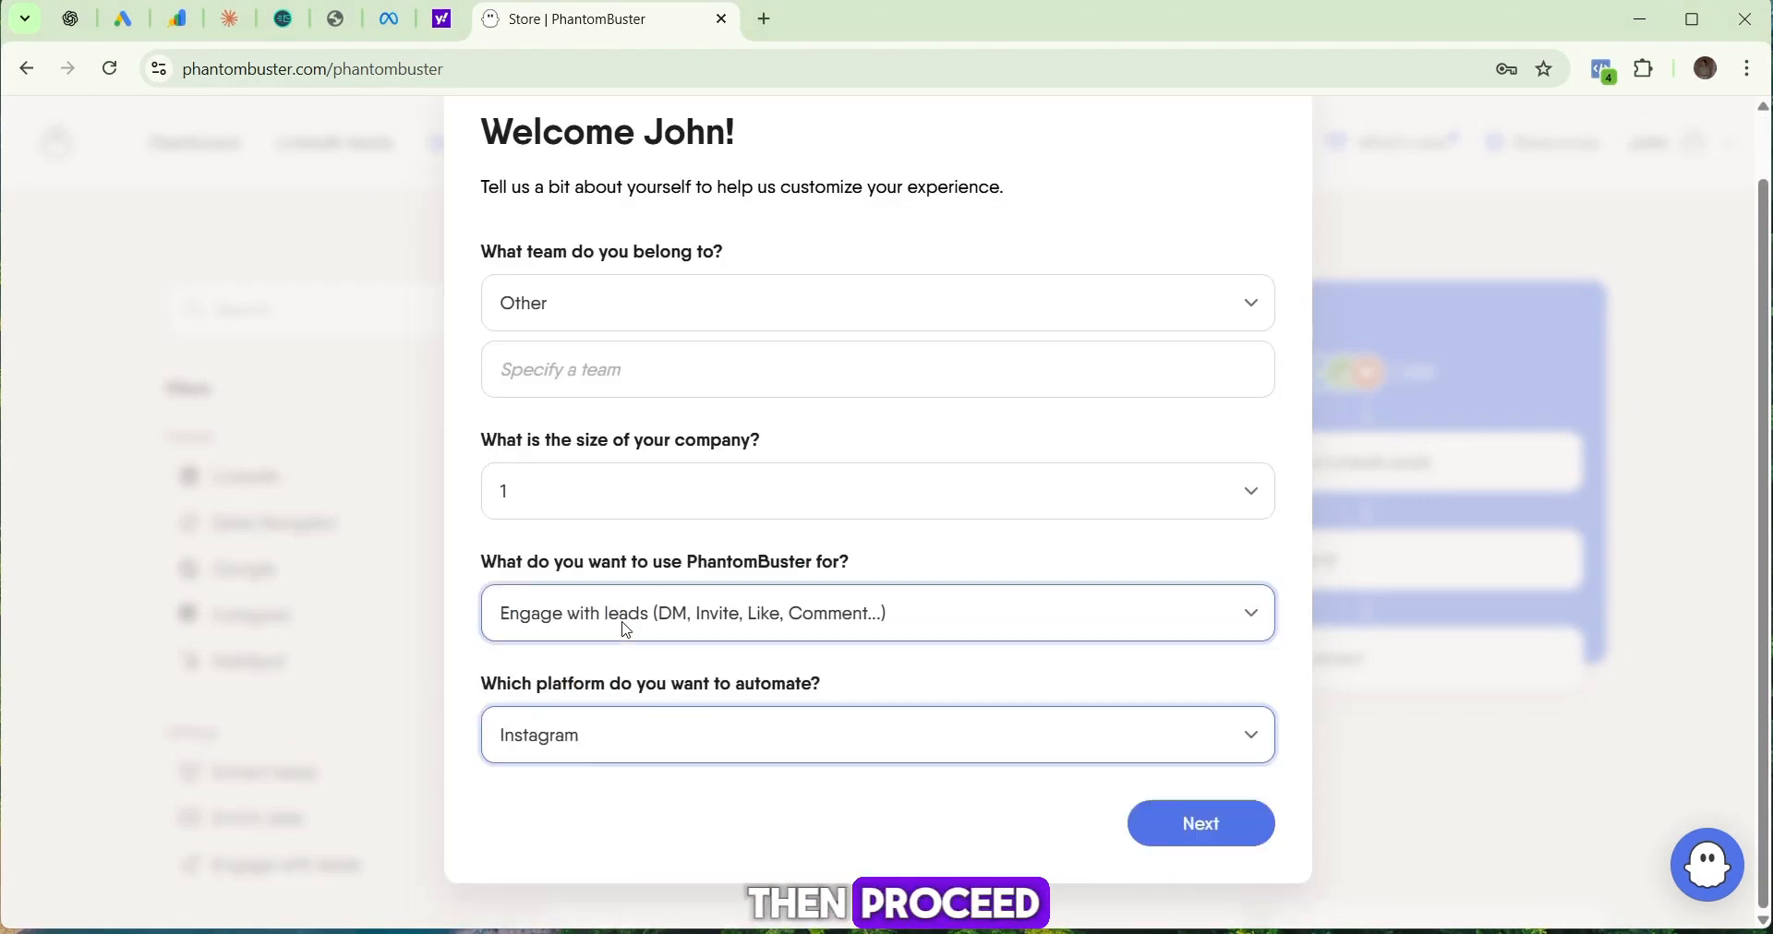
{"action": "left_click", "coordinate": [1198, 835]}
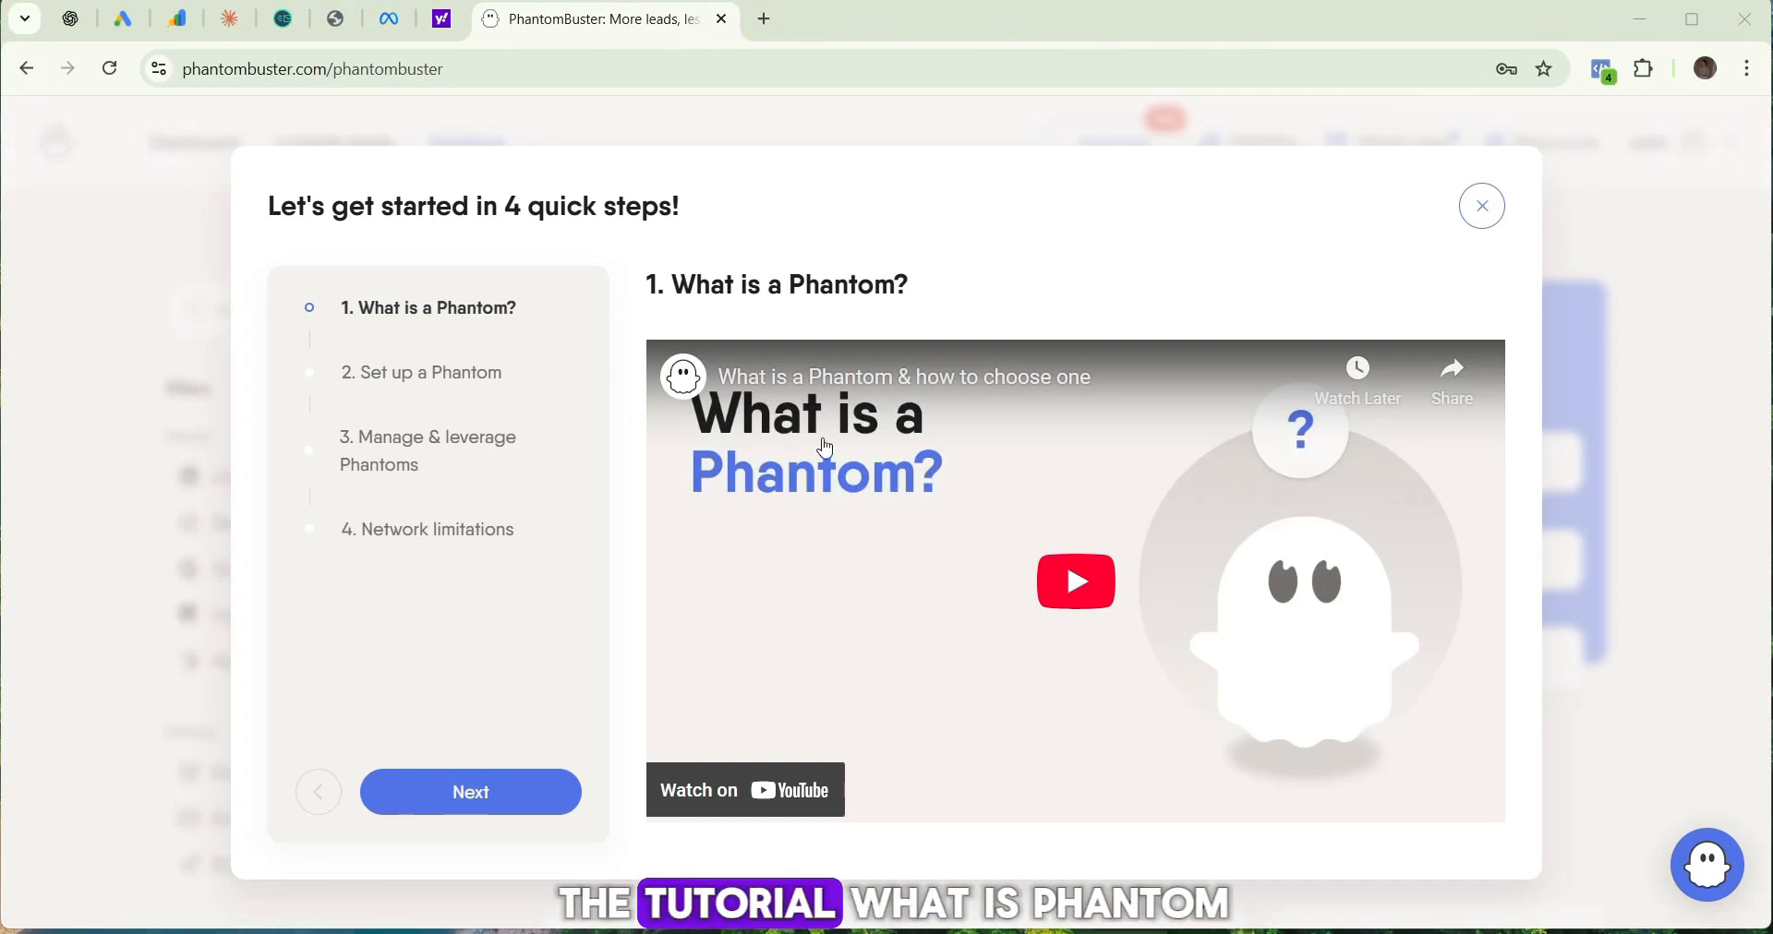
Go through the four quick-start tutorial steps, pausing the setup and management videos, and finish the introduction.
{"action": "left_click", "coordinate": [468, 802]}
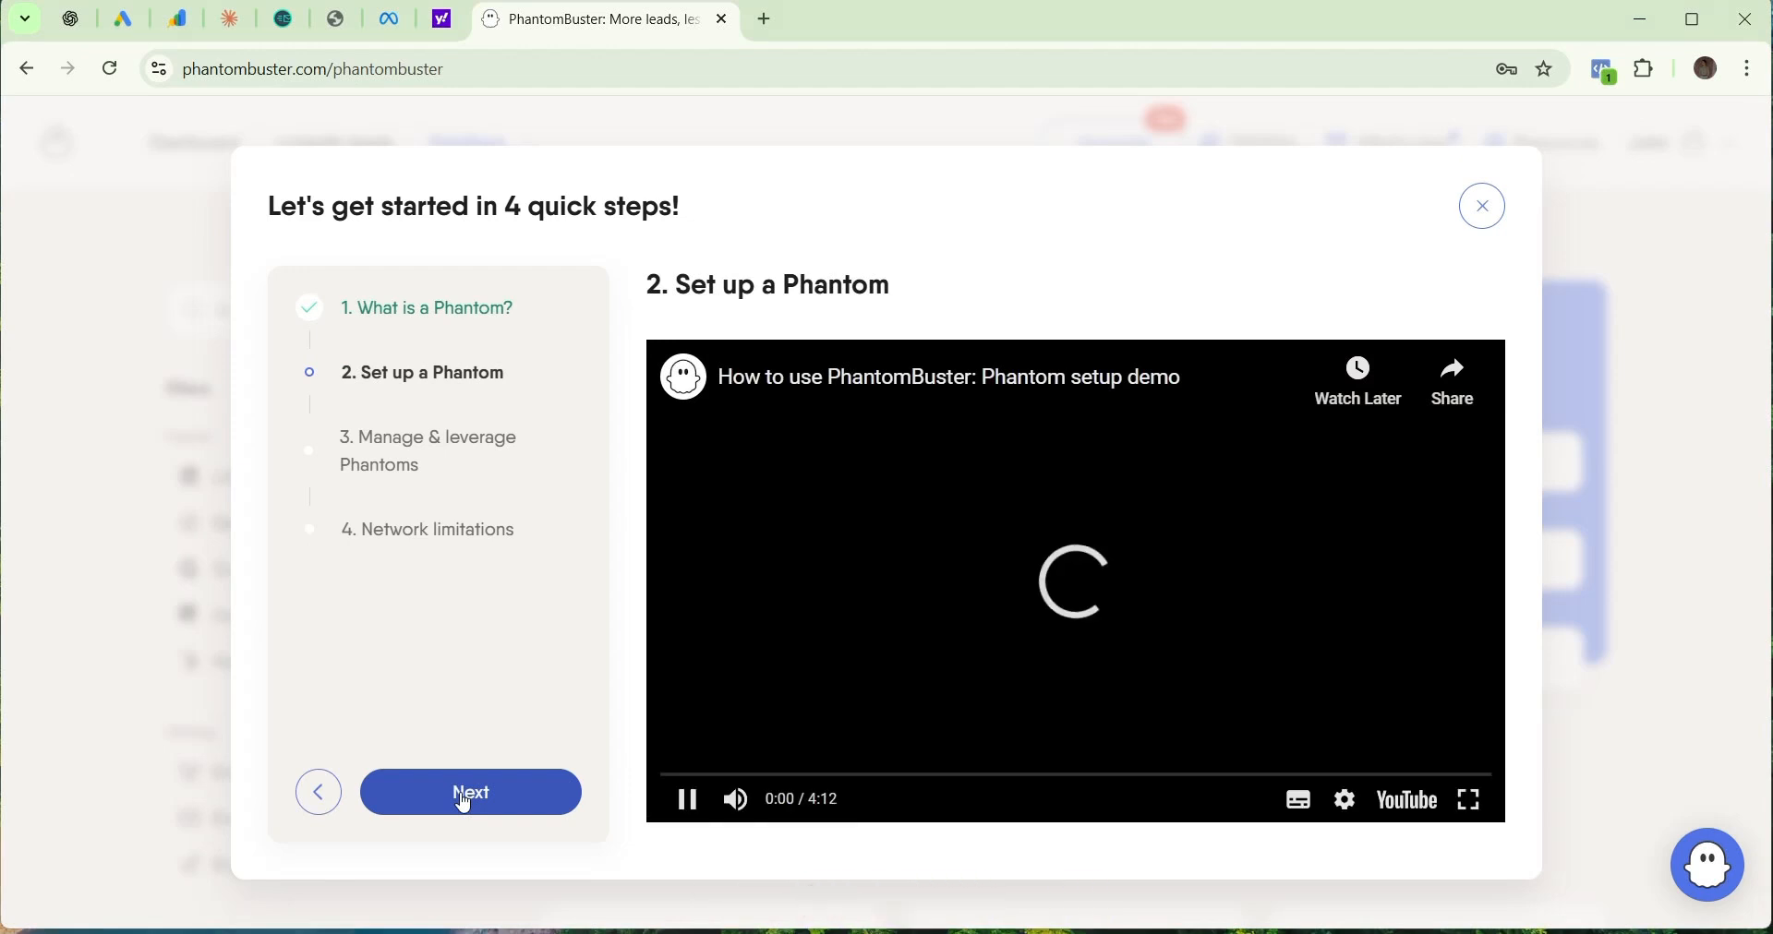
{"action": "left_click", "coordinate": [778, 600]}
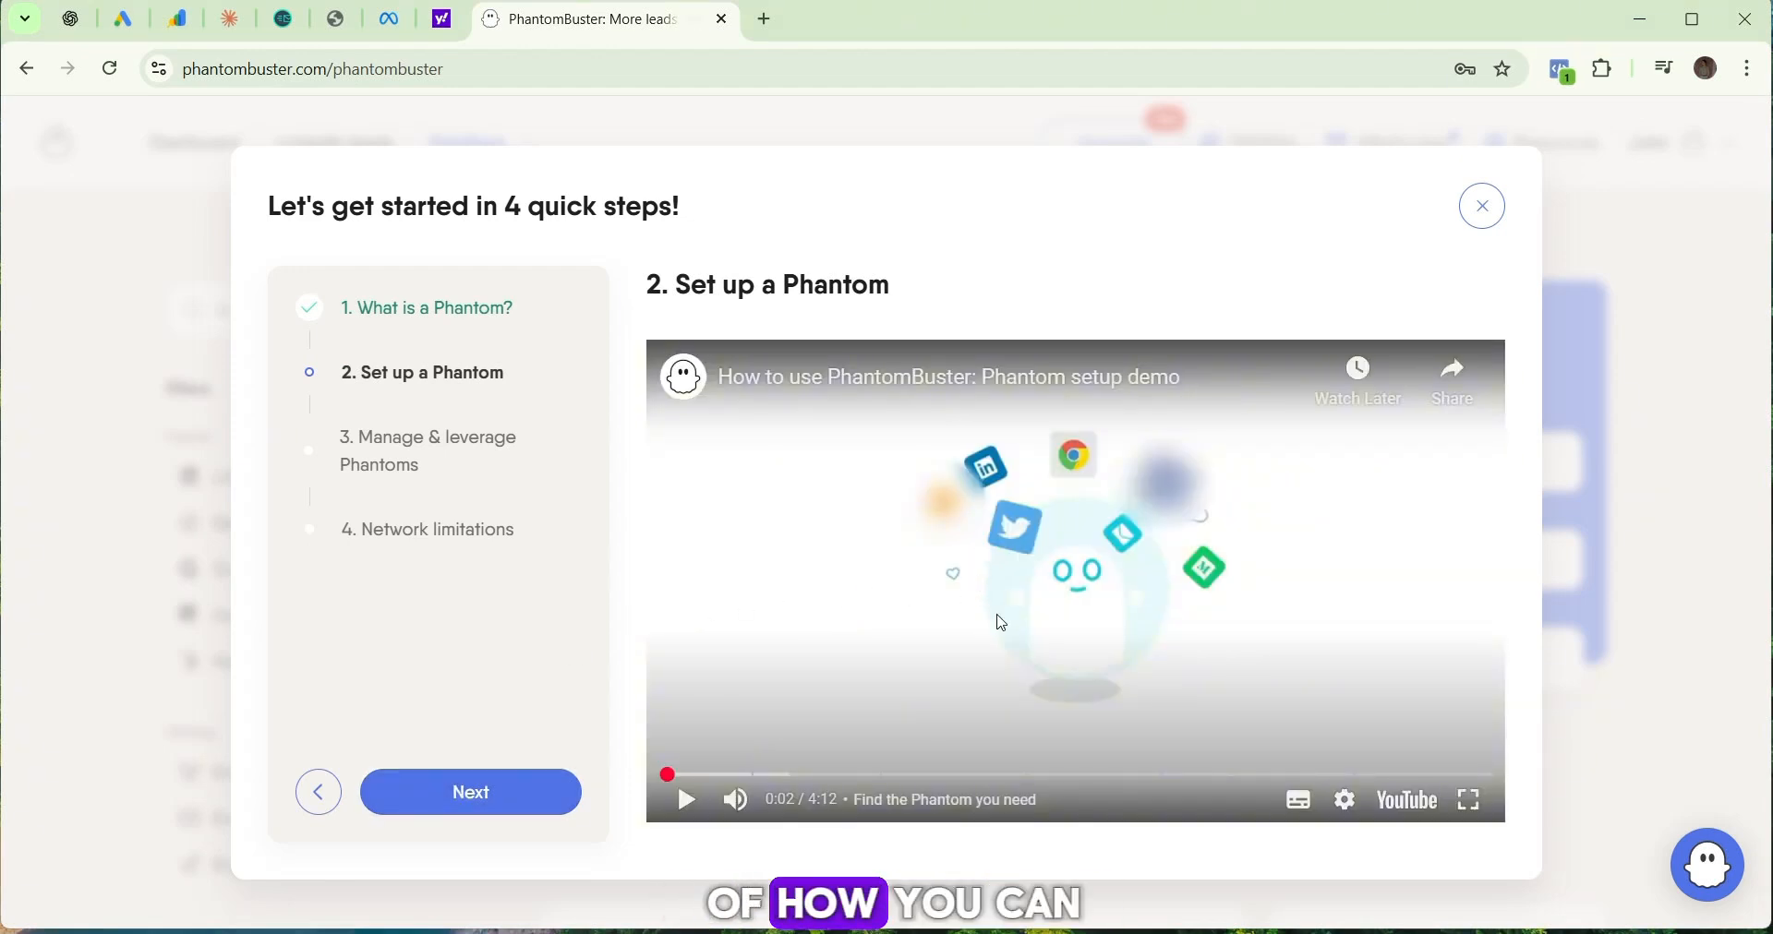
{"action": "left_click", "coordinate": [468, 802]}
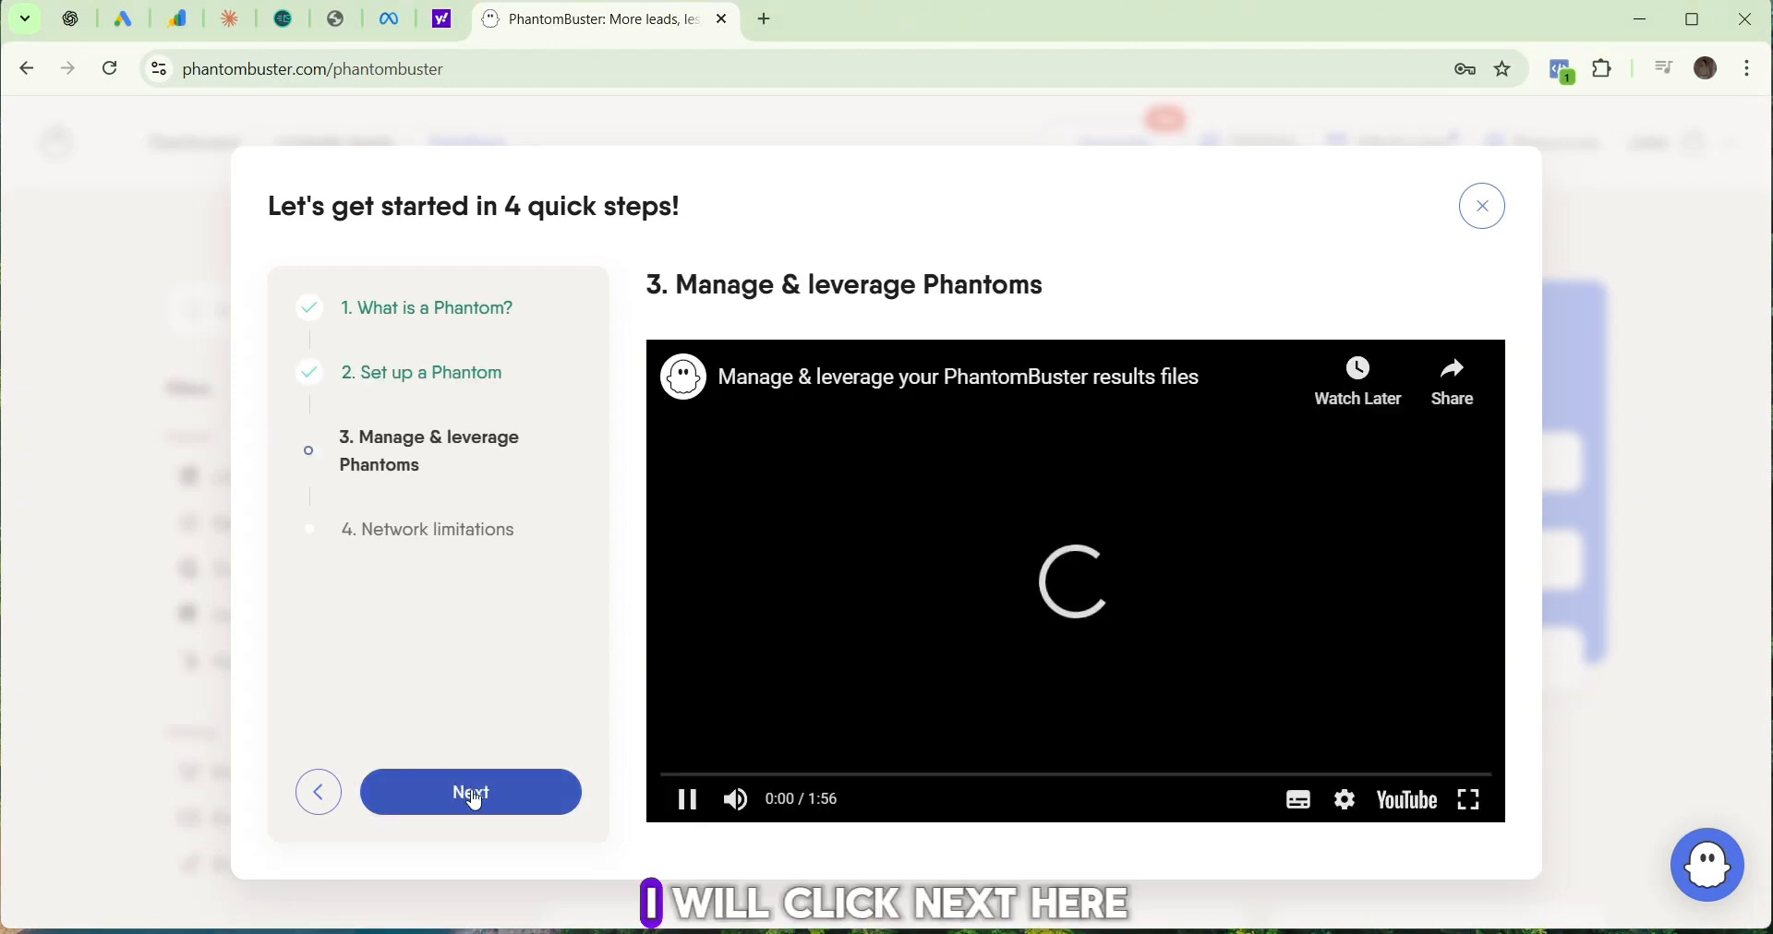
{"action": "left_click", "coordinate": [720, 692]}
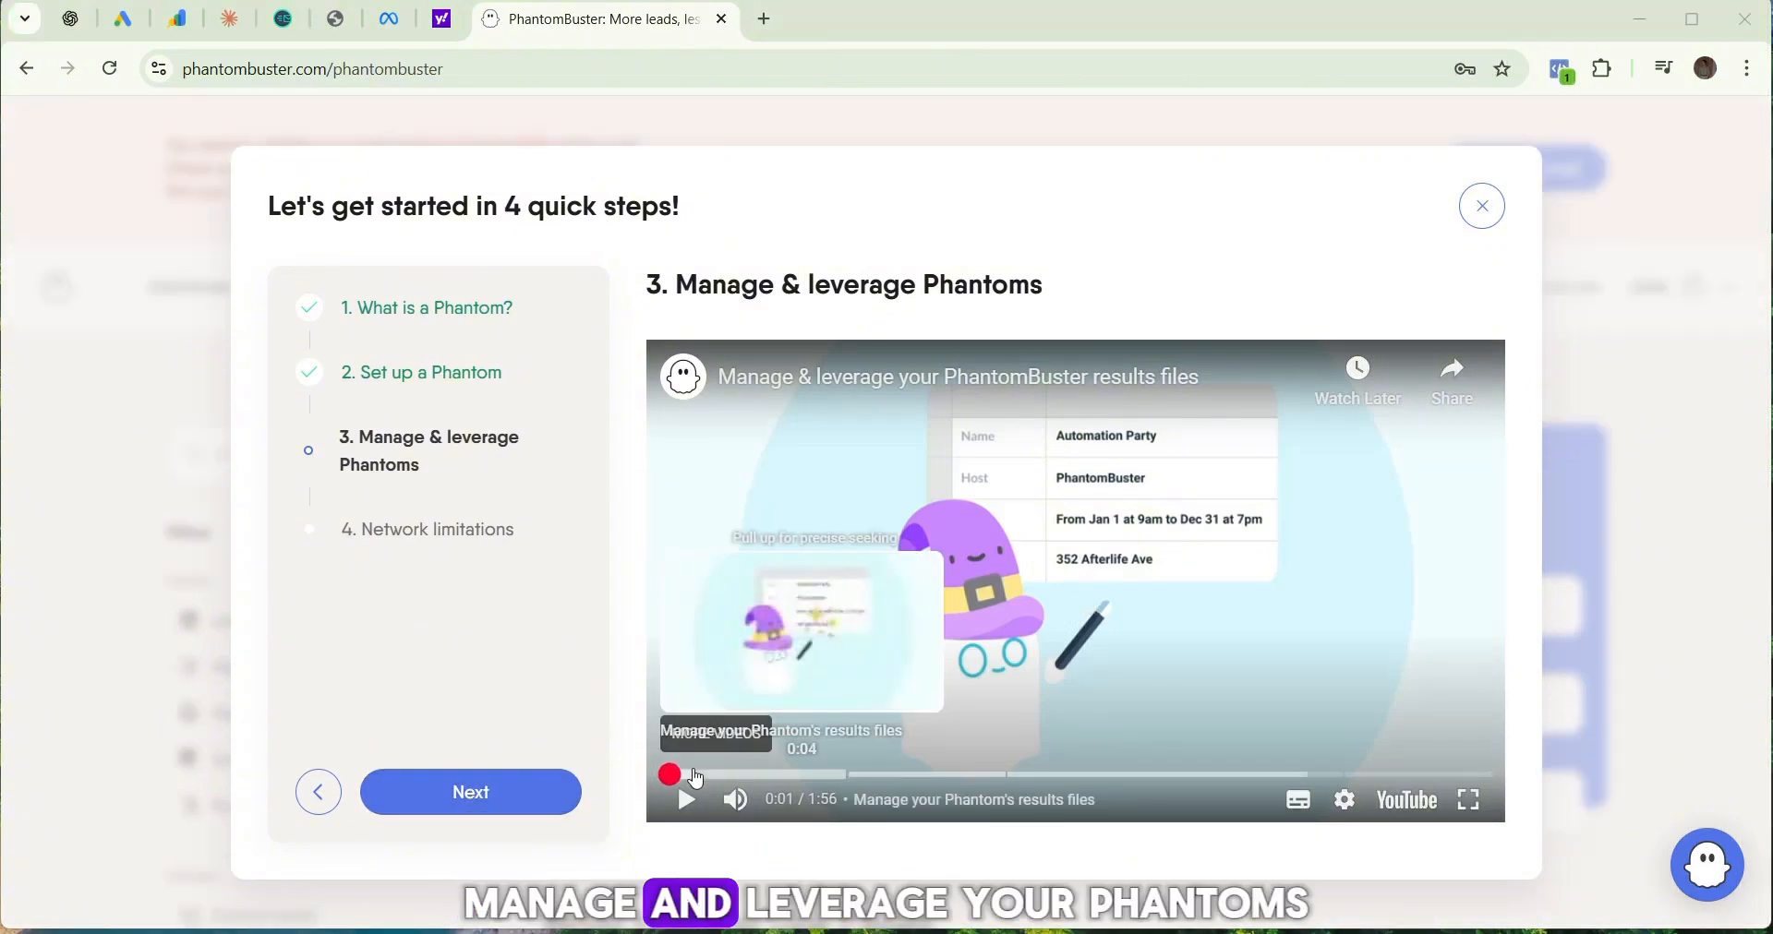
{"action": "left_click", "coordinate": [474, 794]}
{"action": "left_click", "coordinate": [473, 794]}
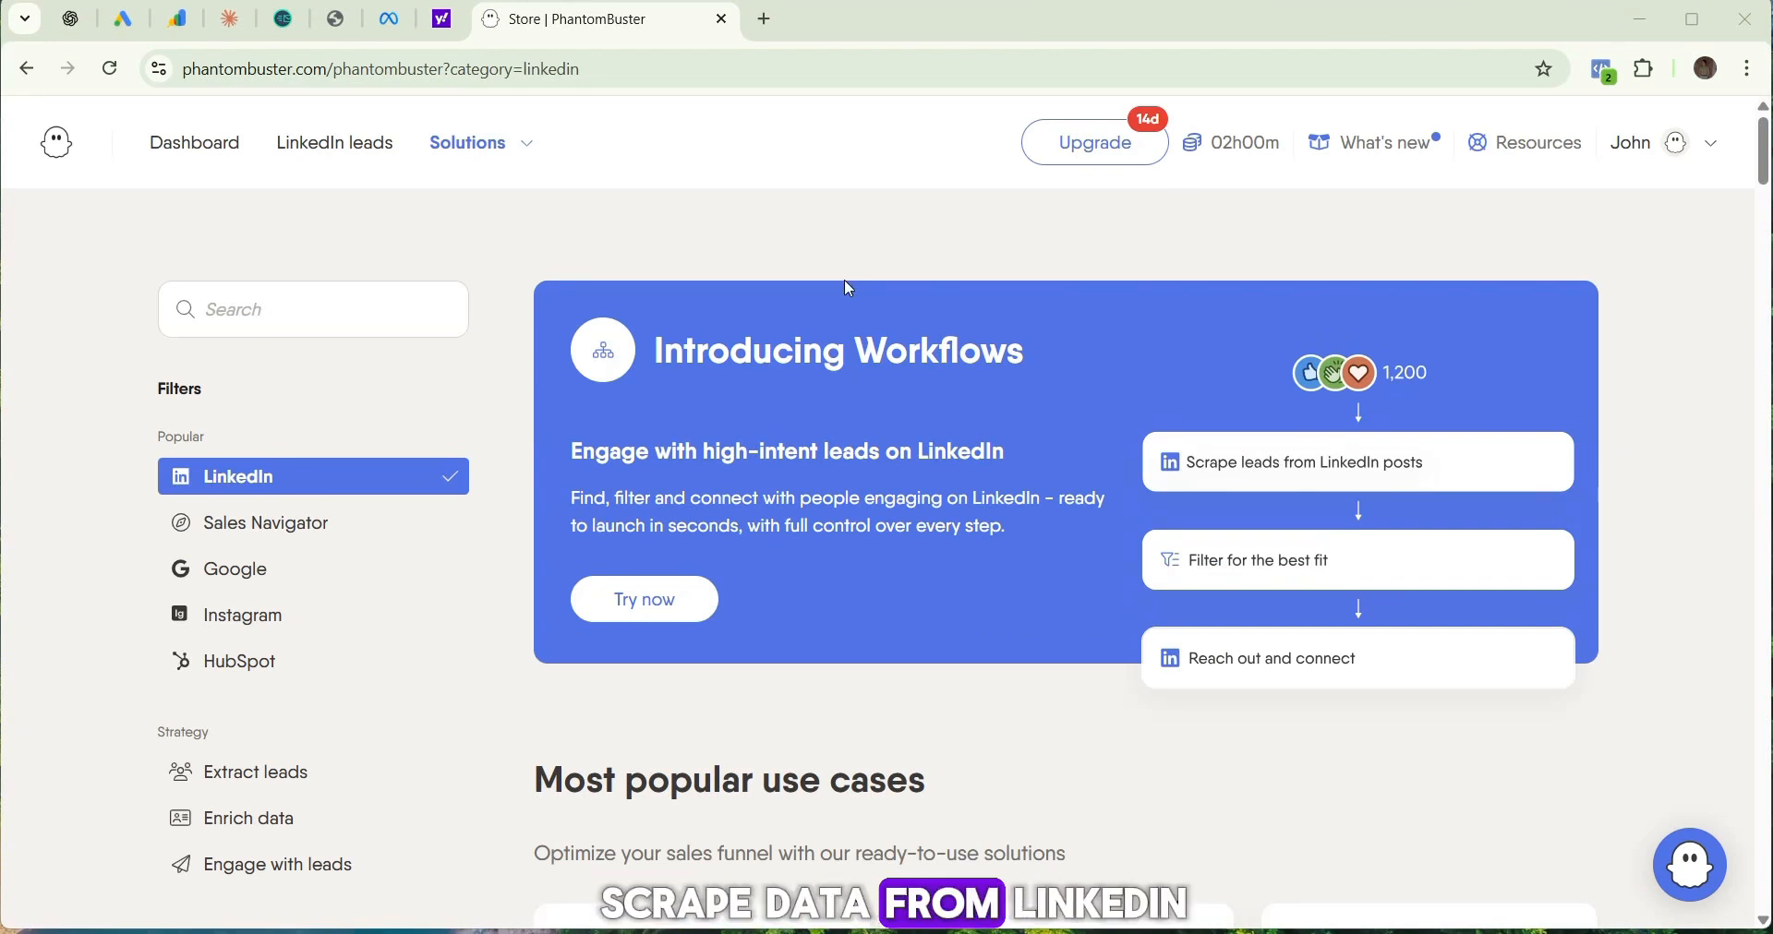
Filter the solutions by LinkedIn and start using the LinkedIn Profile Scraper phantom.
{"action": "left_click", "coordinate": [284, 487]}
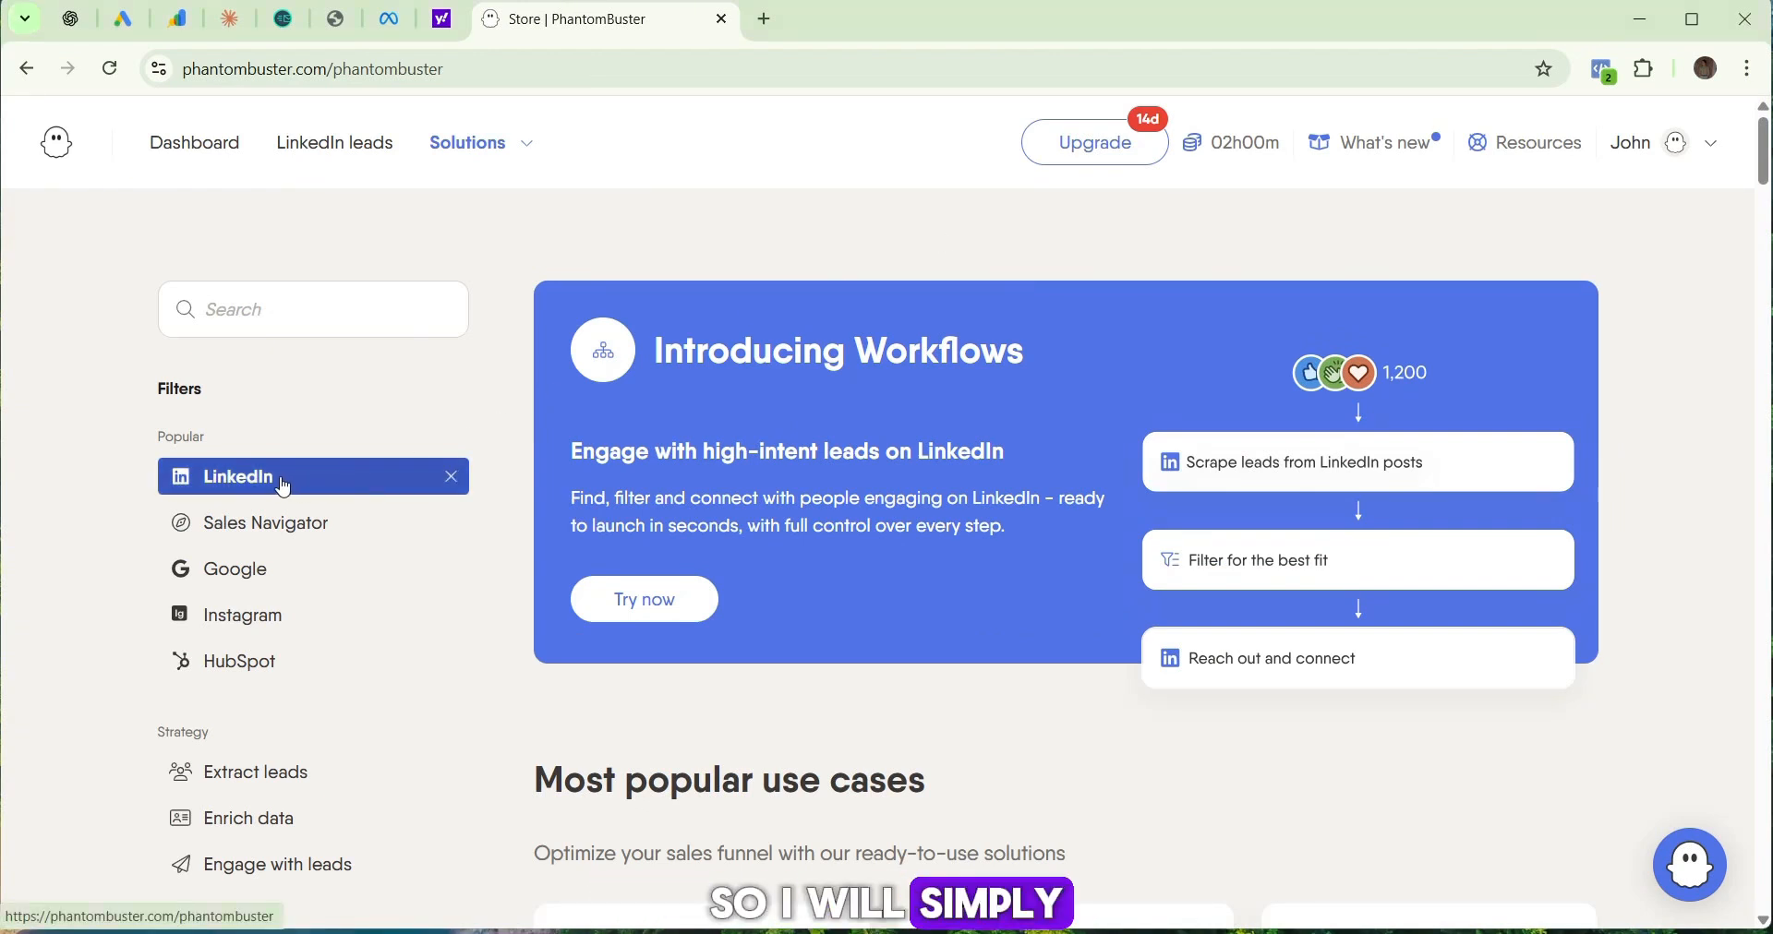
{"action": "left_click", "coordinate": [231, 482]}
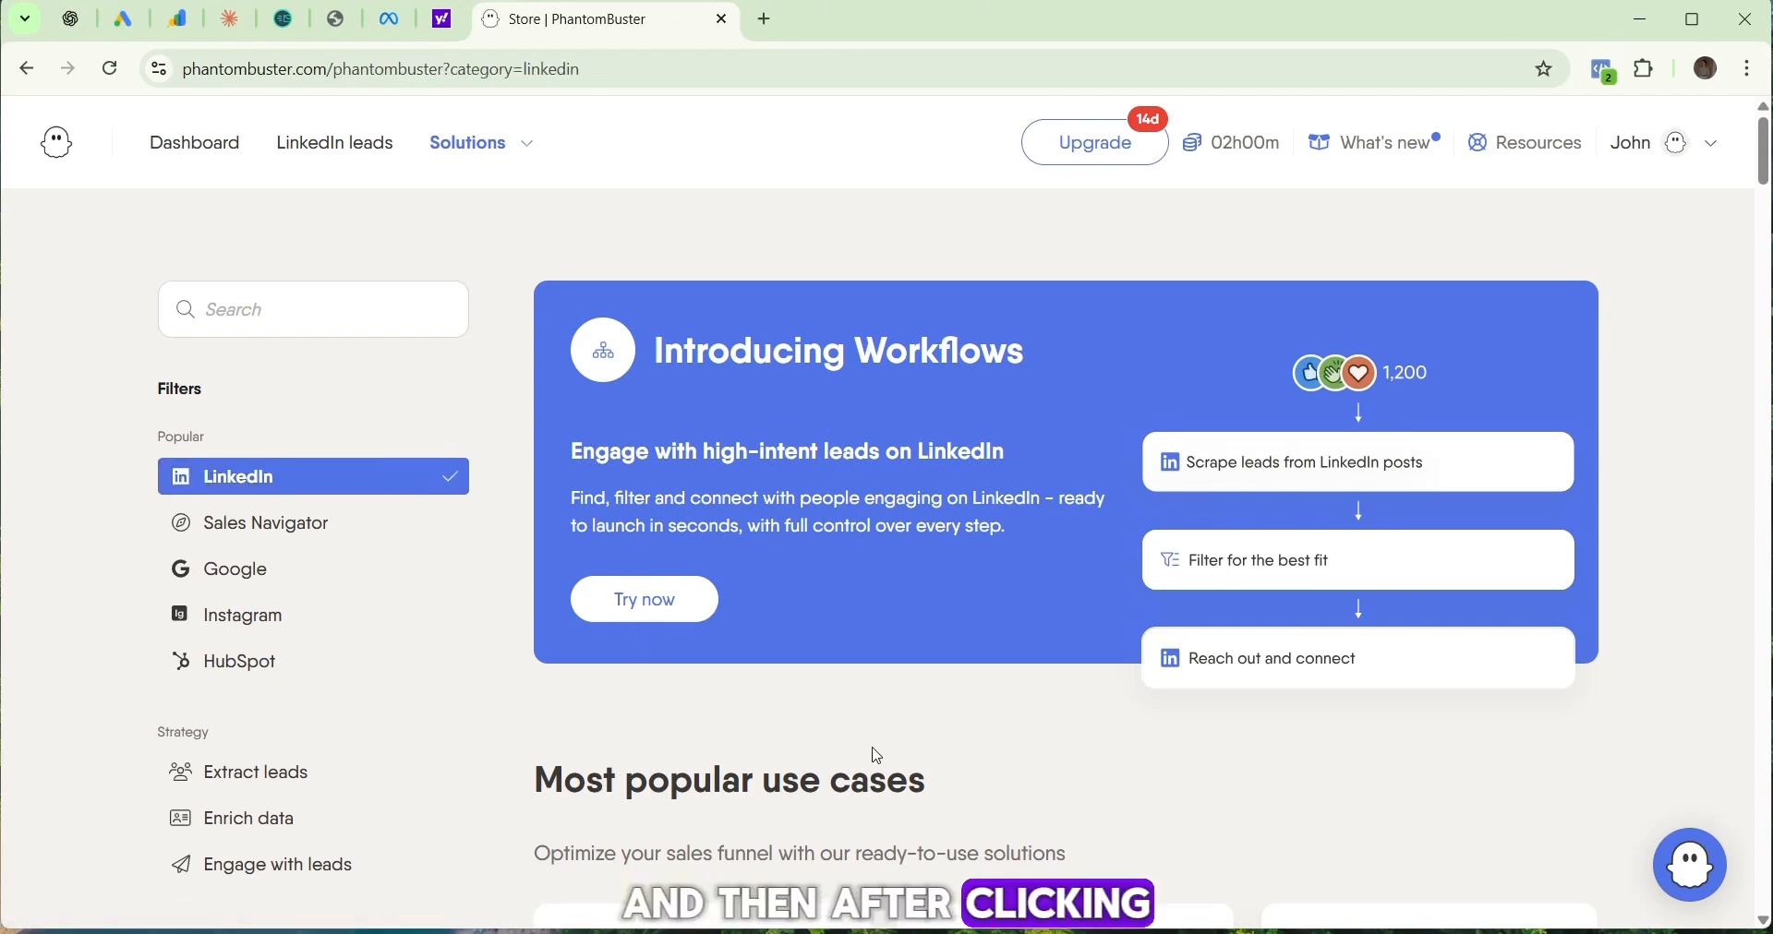
{"action": "scroll", "coordinate": [875, 753], "scroll_direction": "down", "scroll_amount": 6}
{"action": "scroll", "coordinate": [877, 756], "scroll_direction": "down", "scroll_amount": 2}
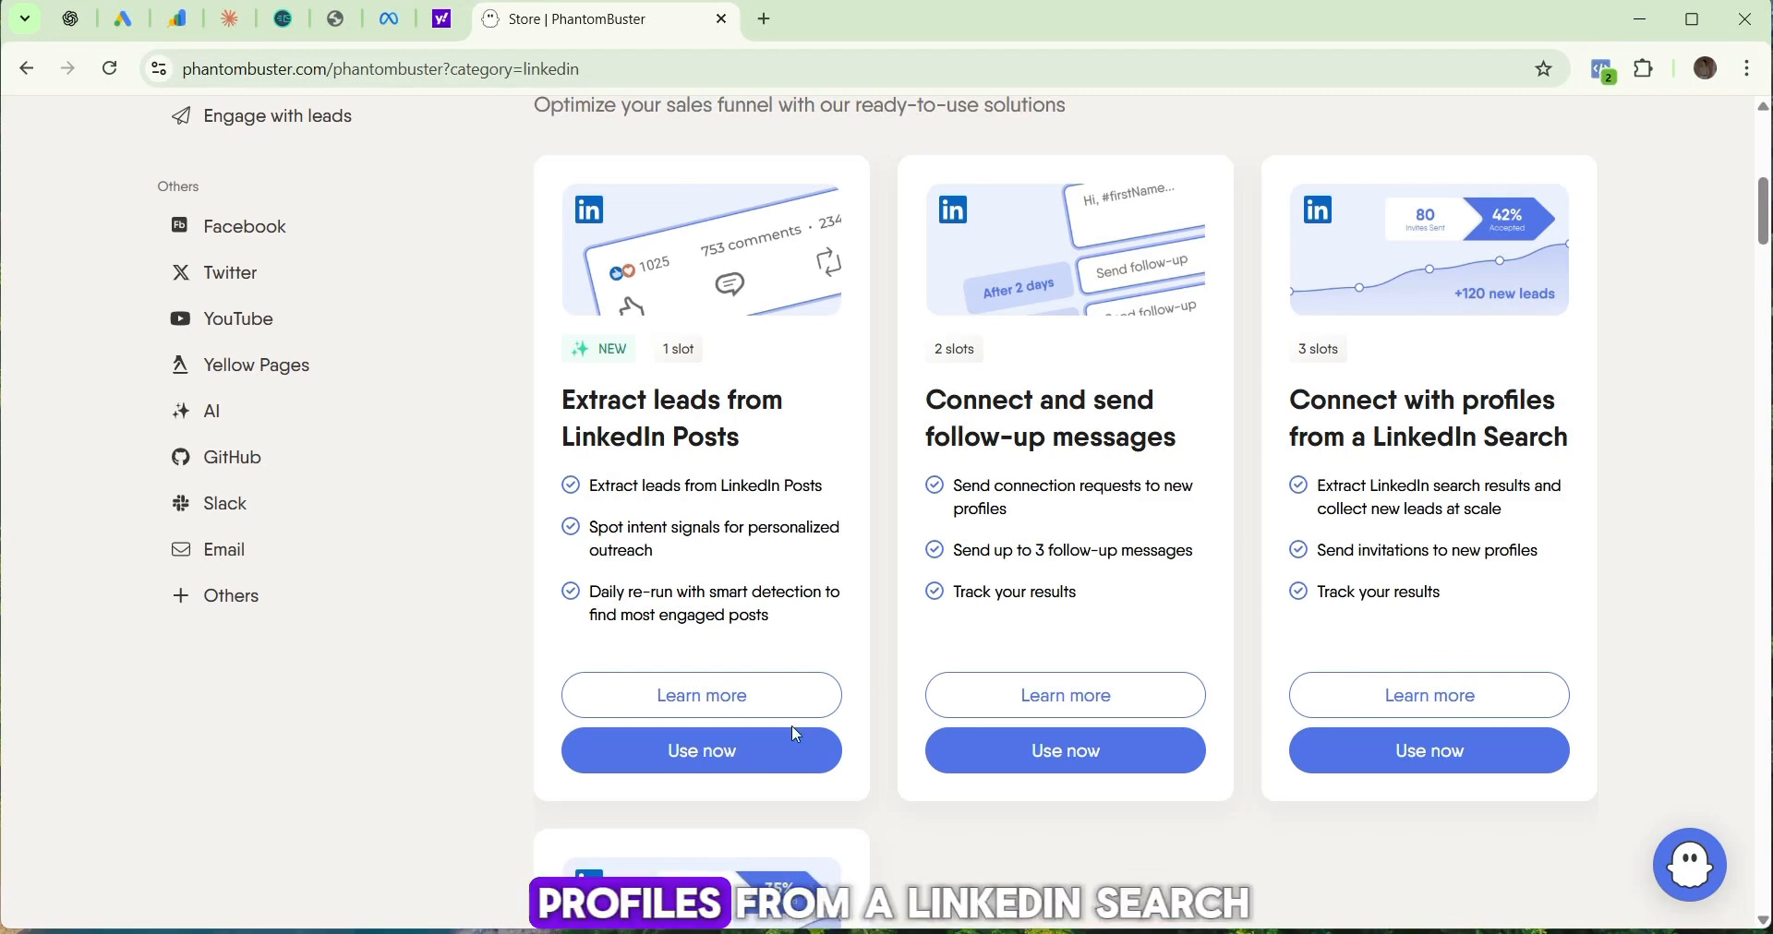
{"action": "scroll", "coordinate": [791, 726], "scroll_direction": "down", "scroll_amount": 6}
{"action": "scroll", "coordinate": [795, 730], "scroll_direction": "down", "scroll_amount": 6}
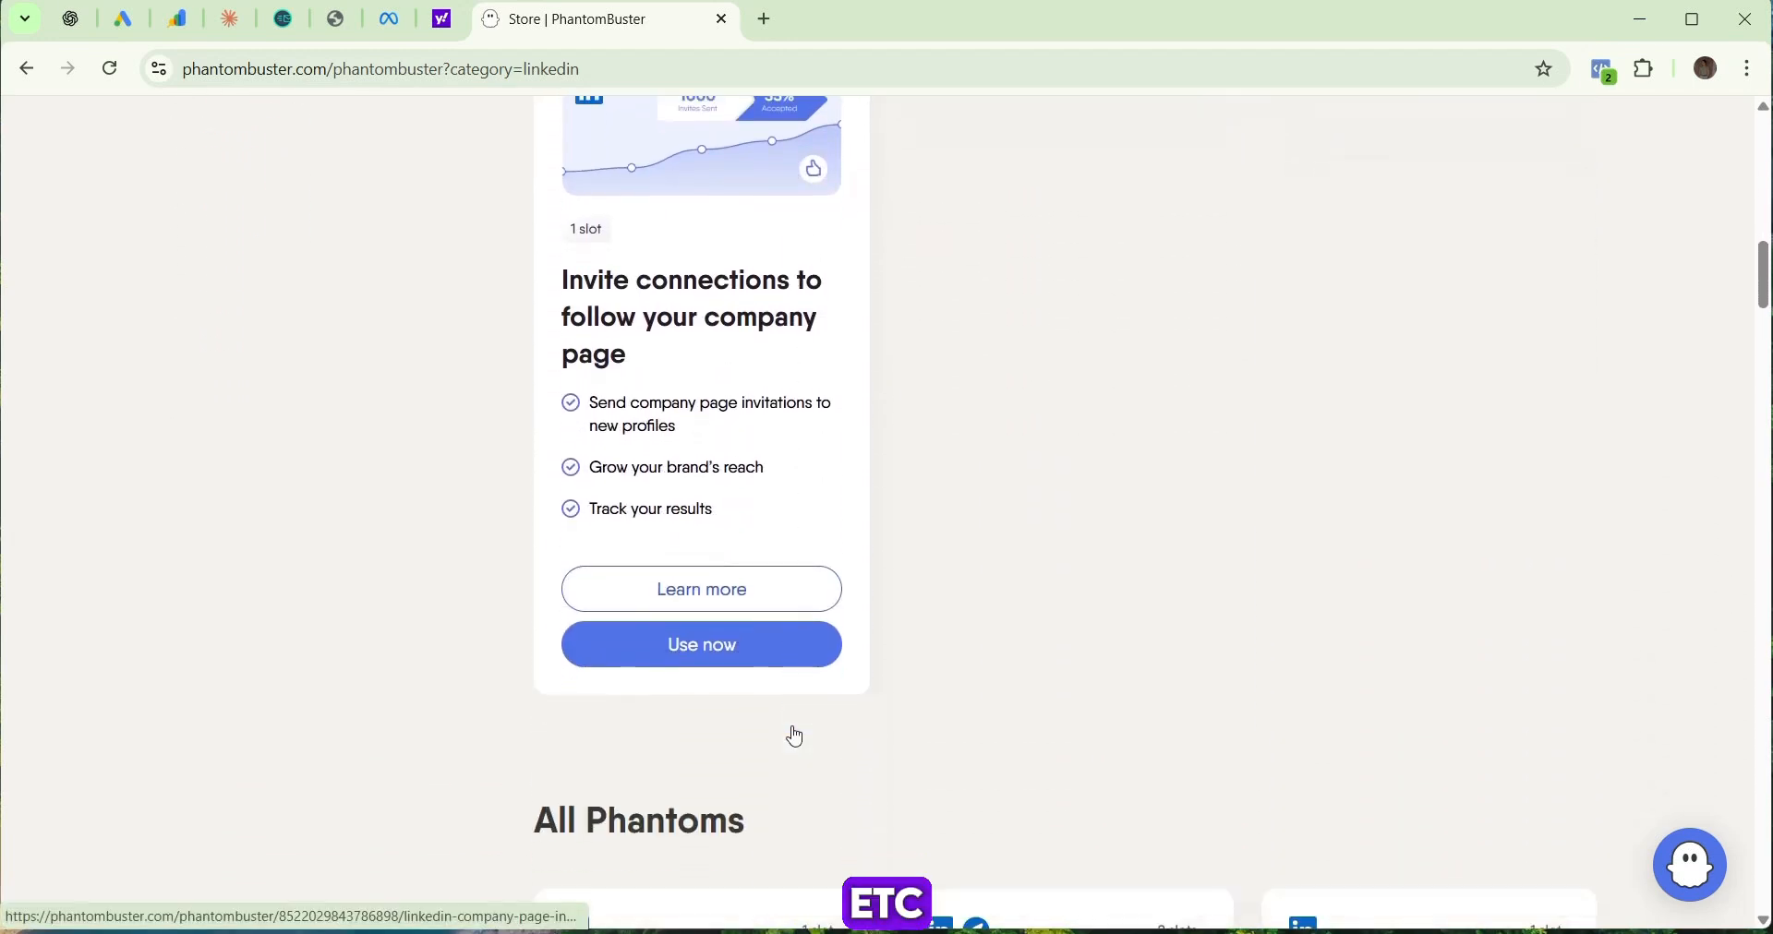
{"action": "scroll", "coordinate": [795, 734], "scroll_direction": "down", "scroll_amount": 1}
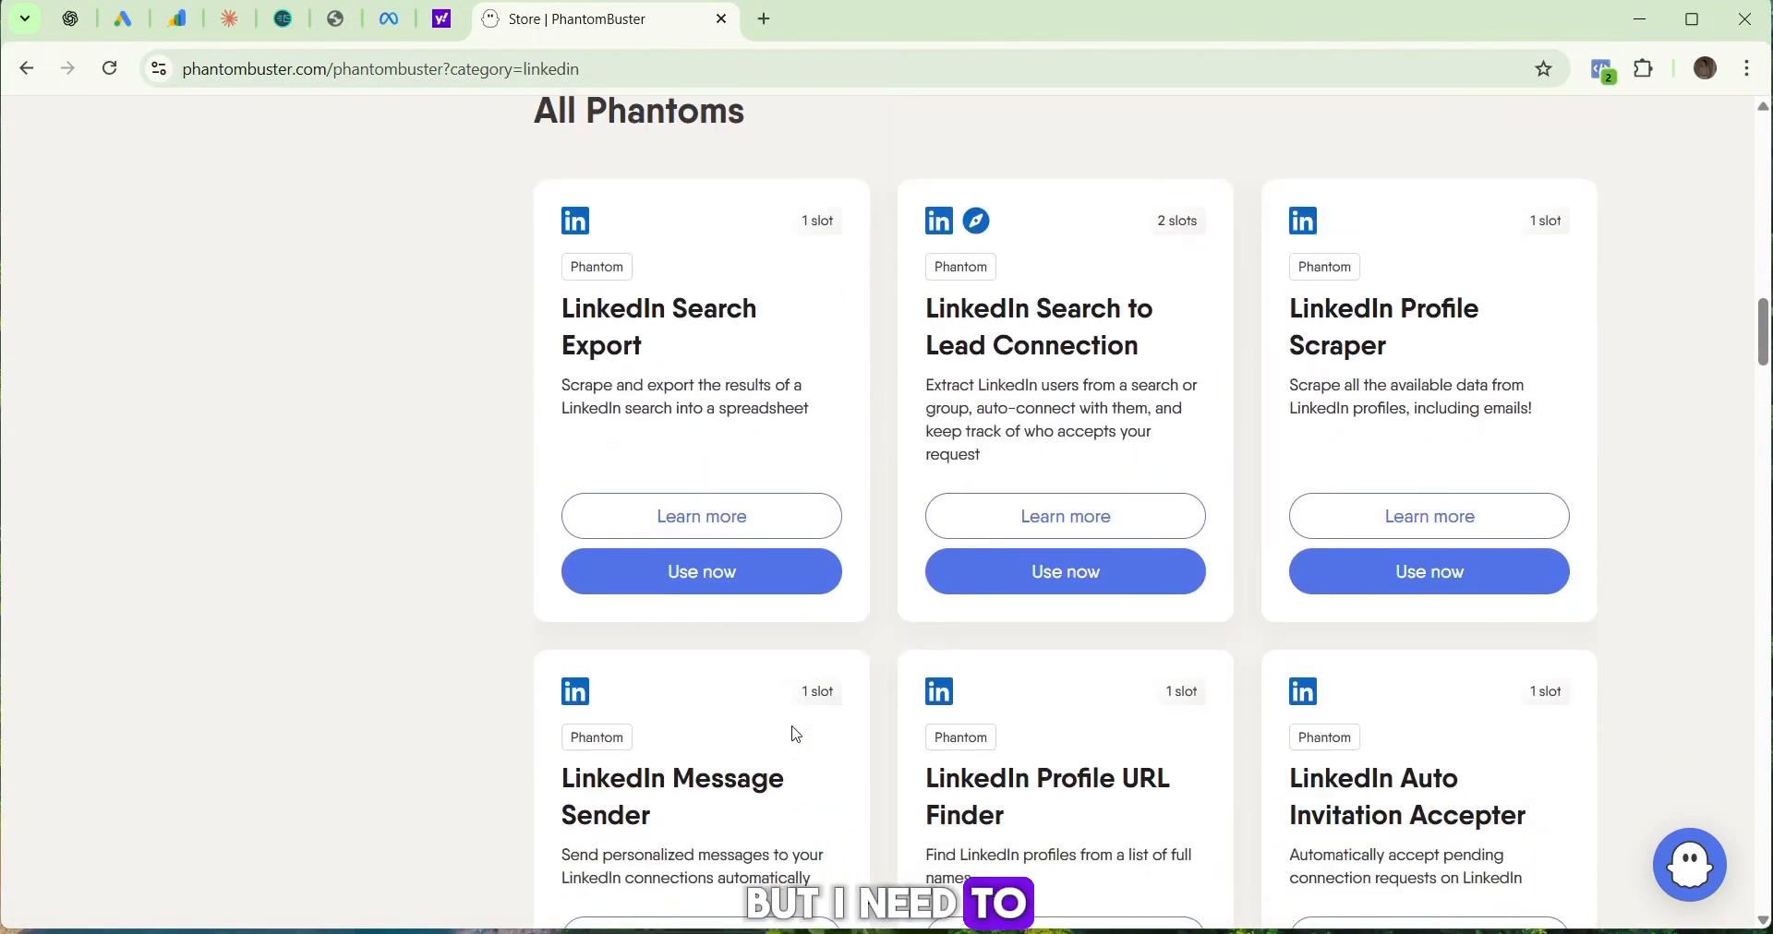
{"action": "scroll", "coordinate": [792, 733], "scroll_direction": "up", "scroll_amount": 1}
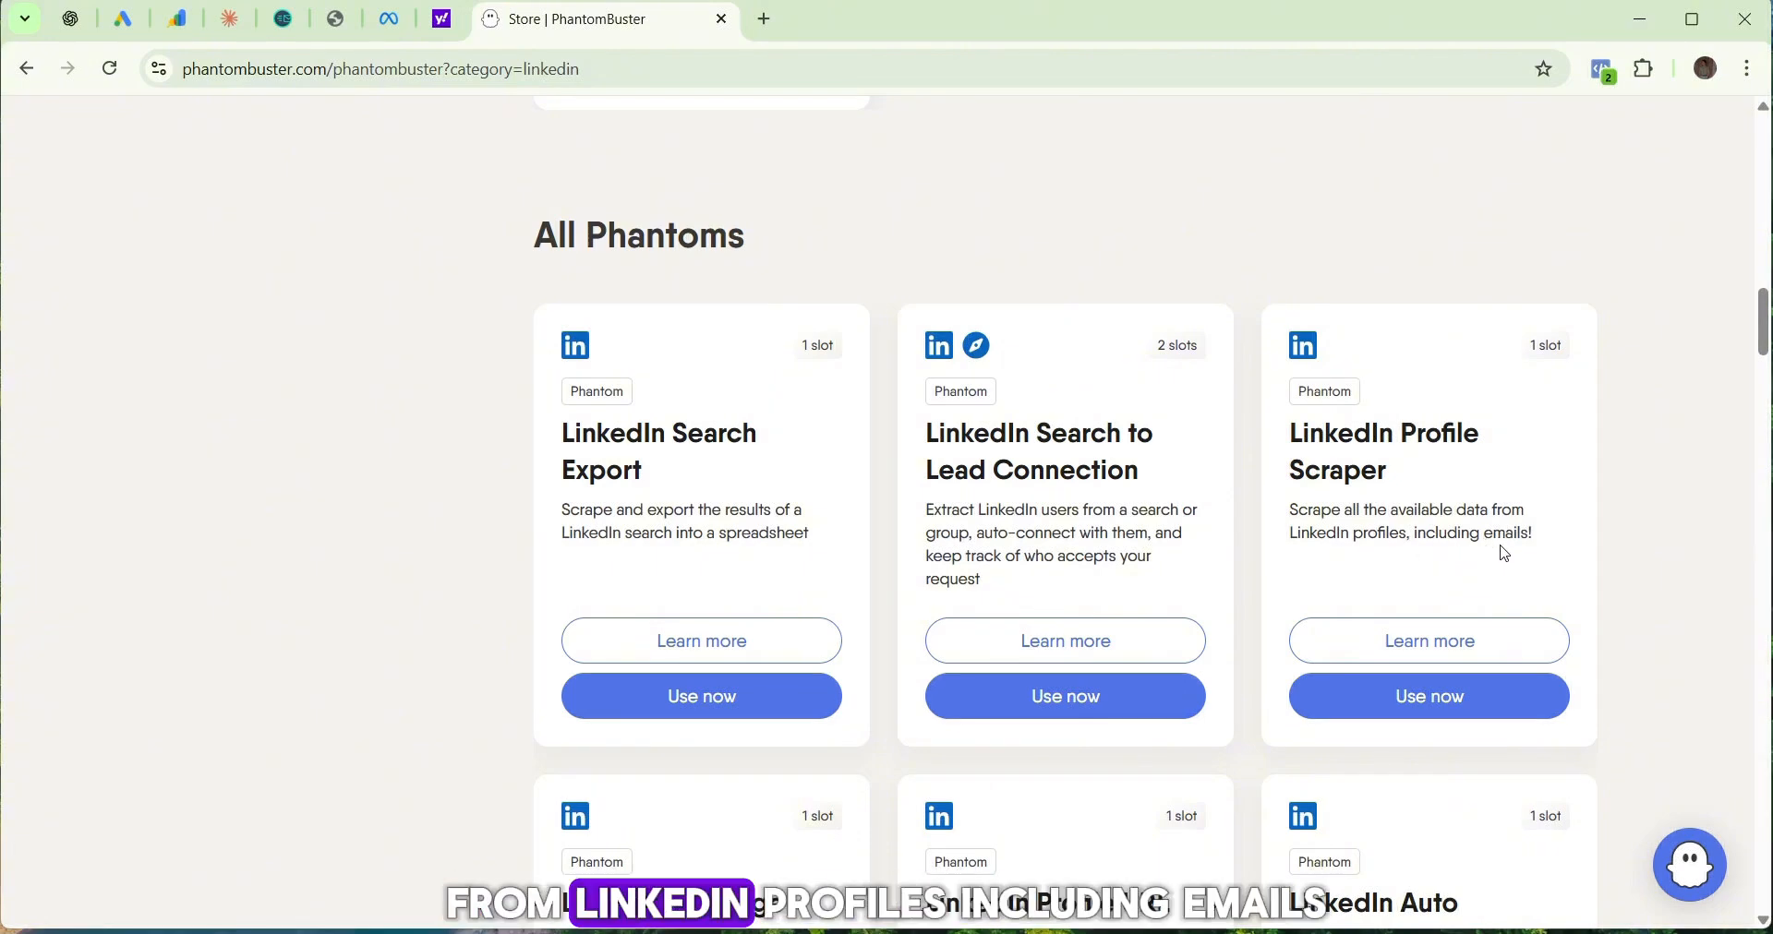
{"action": "left_click", "coordinate": [1438, 702]}
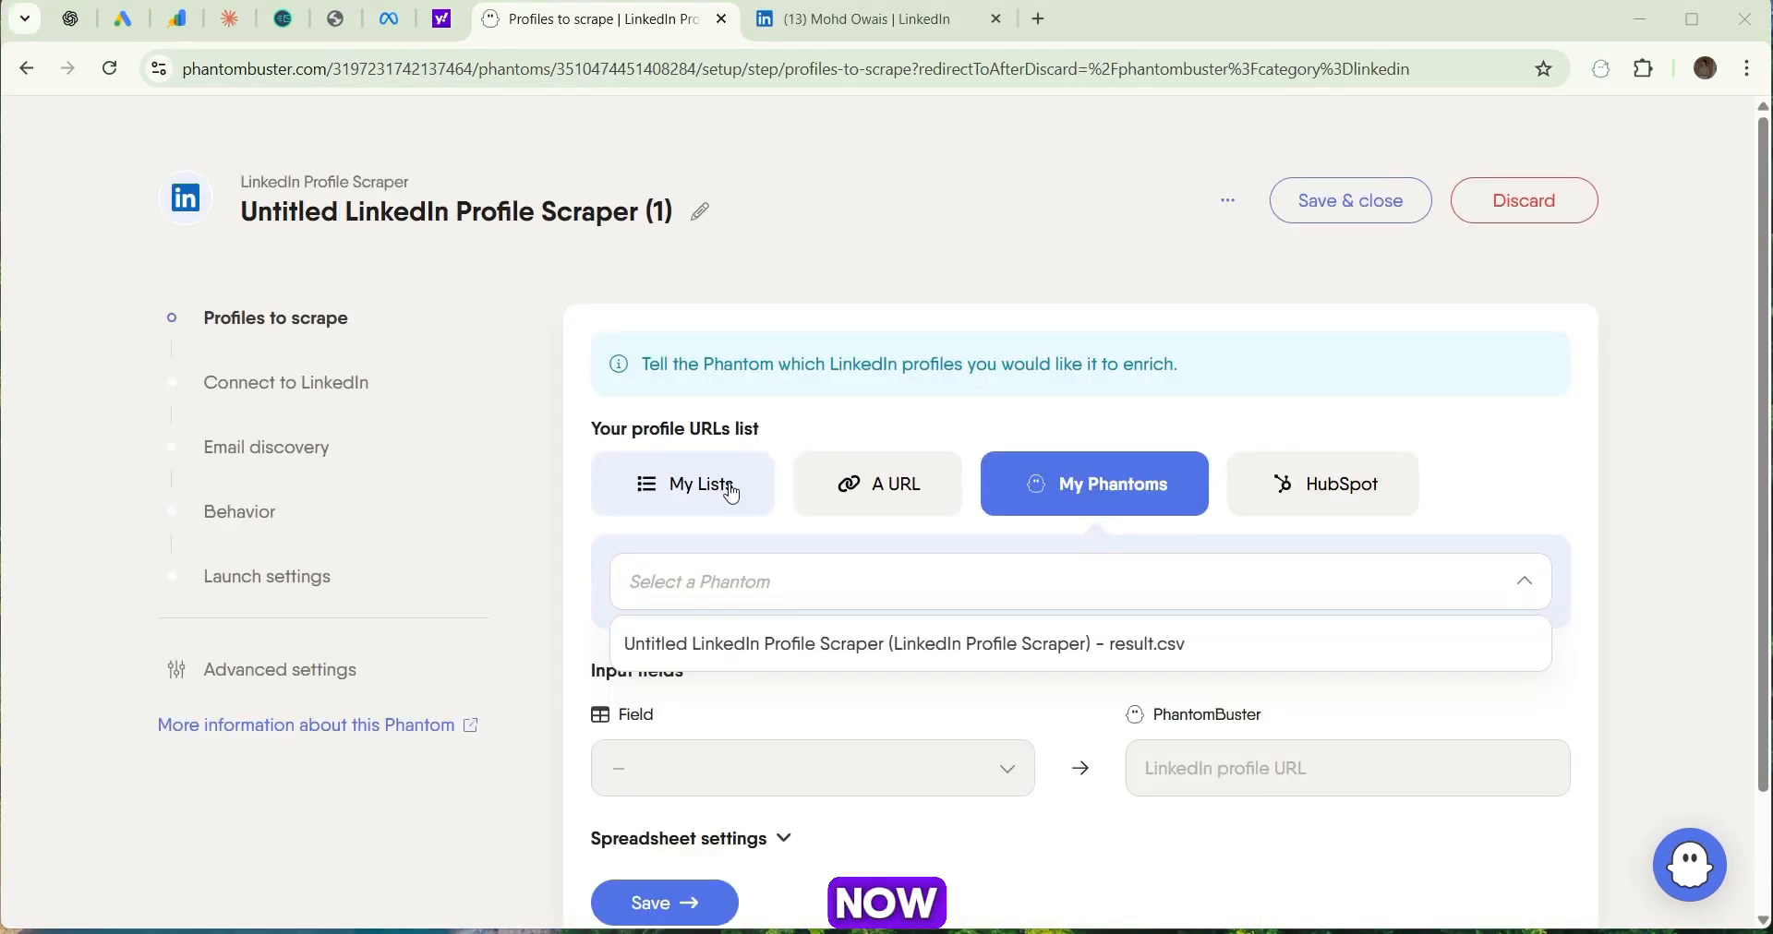
Choose a URL as the profile source and copy the address of the profile page open on LinkedIn.
{"action": "left_click", "coordinate": [734, 492]}
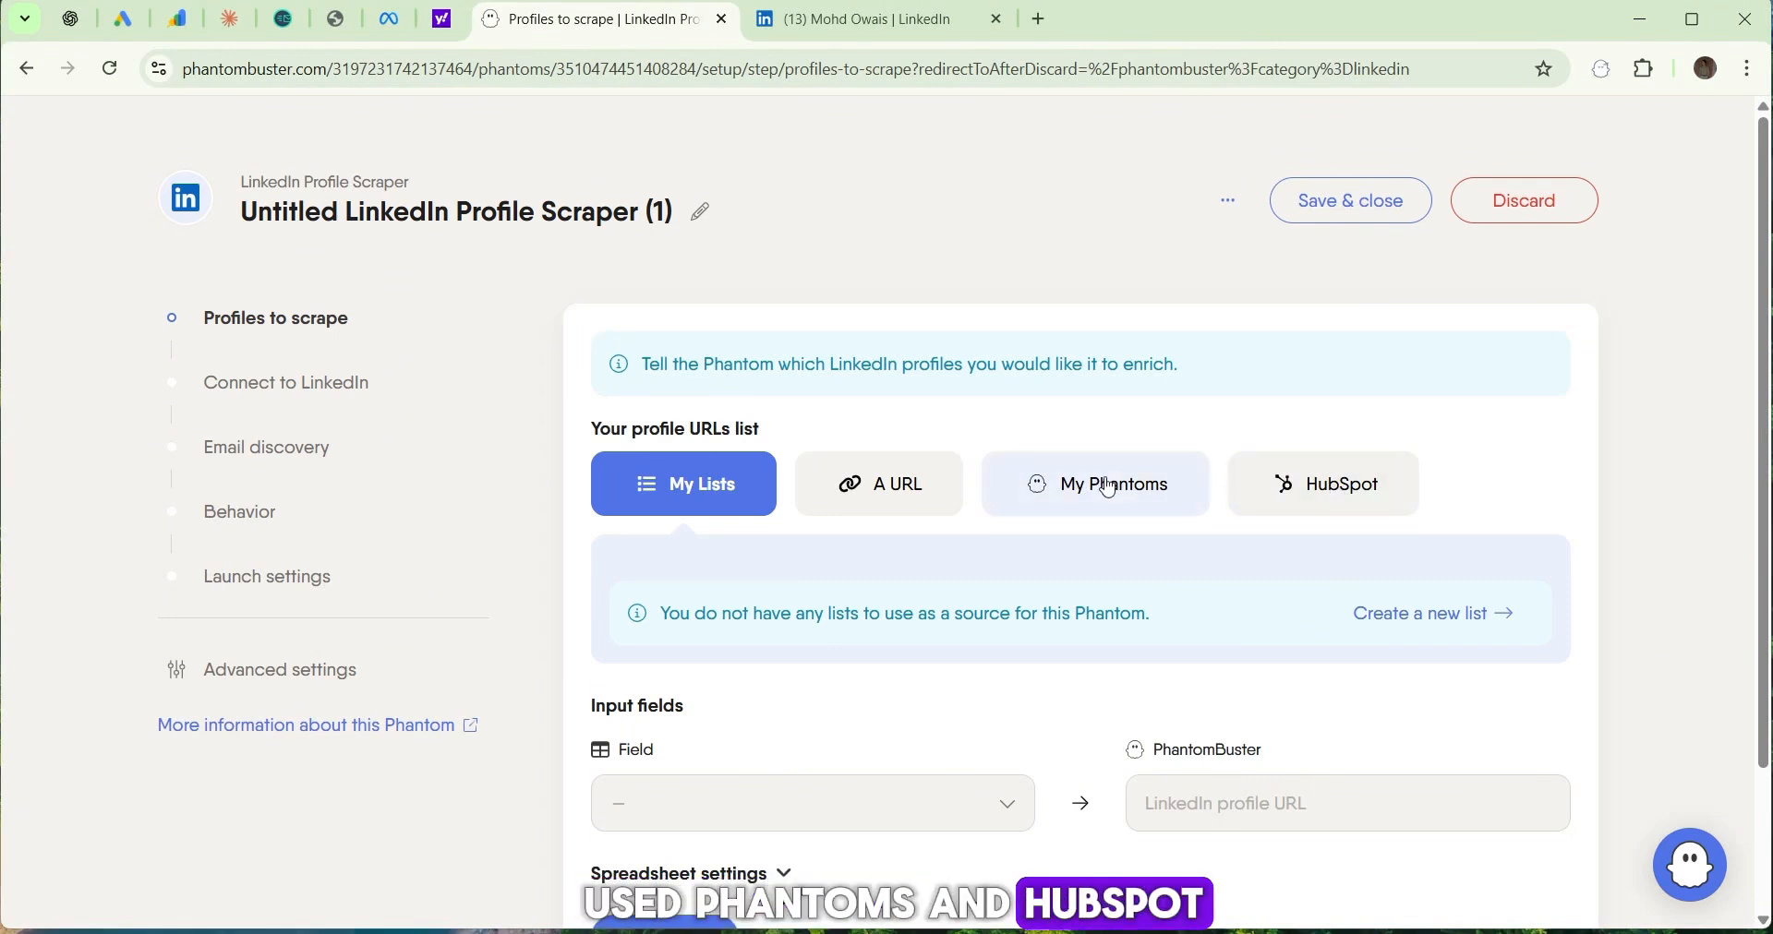
{"action": "left_click", "coordinate": [905, 501]}
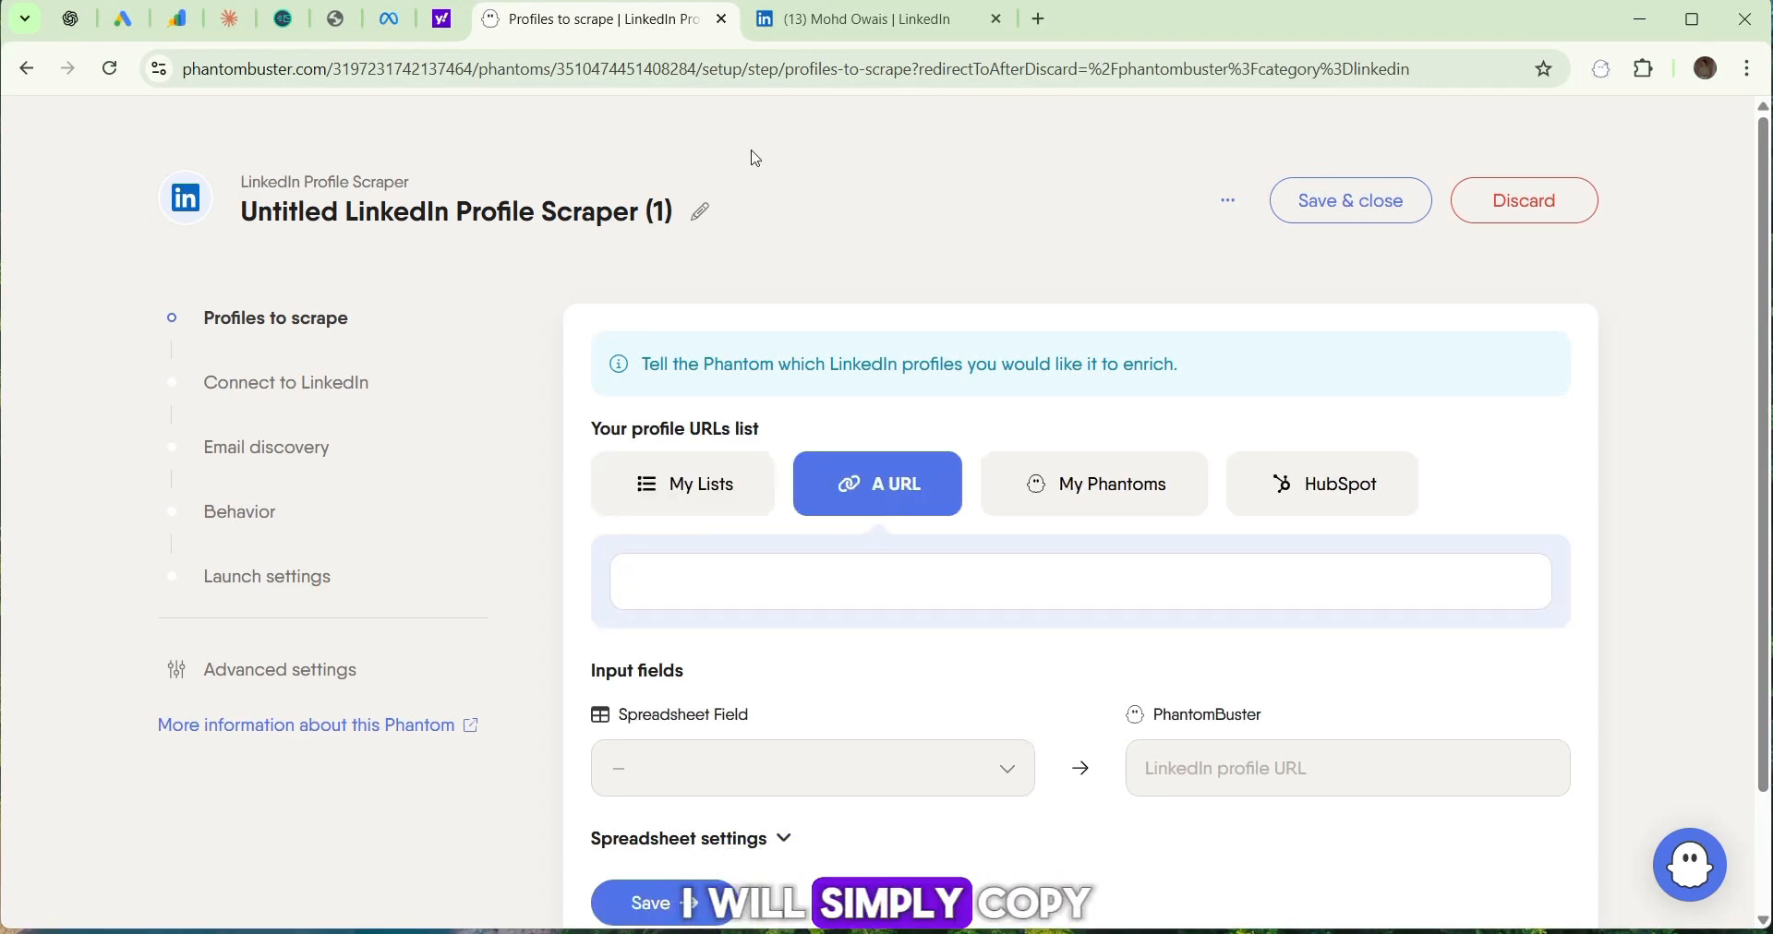
{"action": "left_click", "coordinate": [842, 35]}
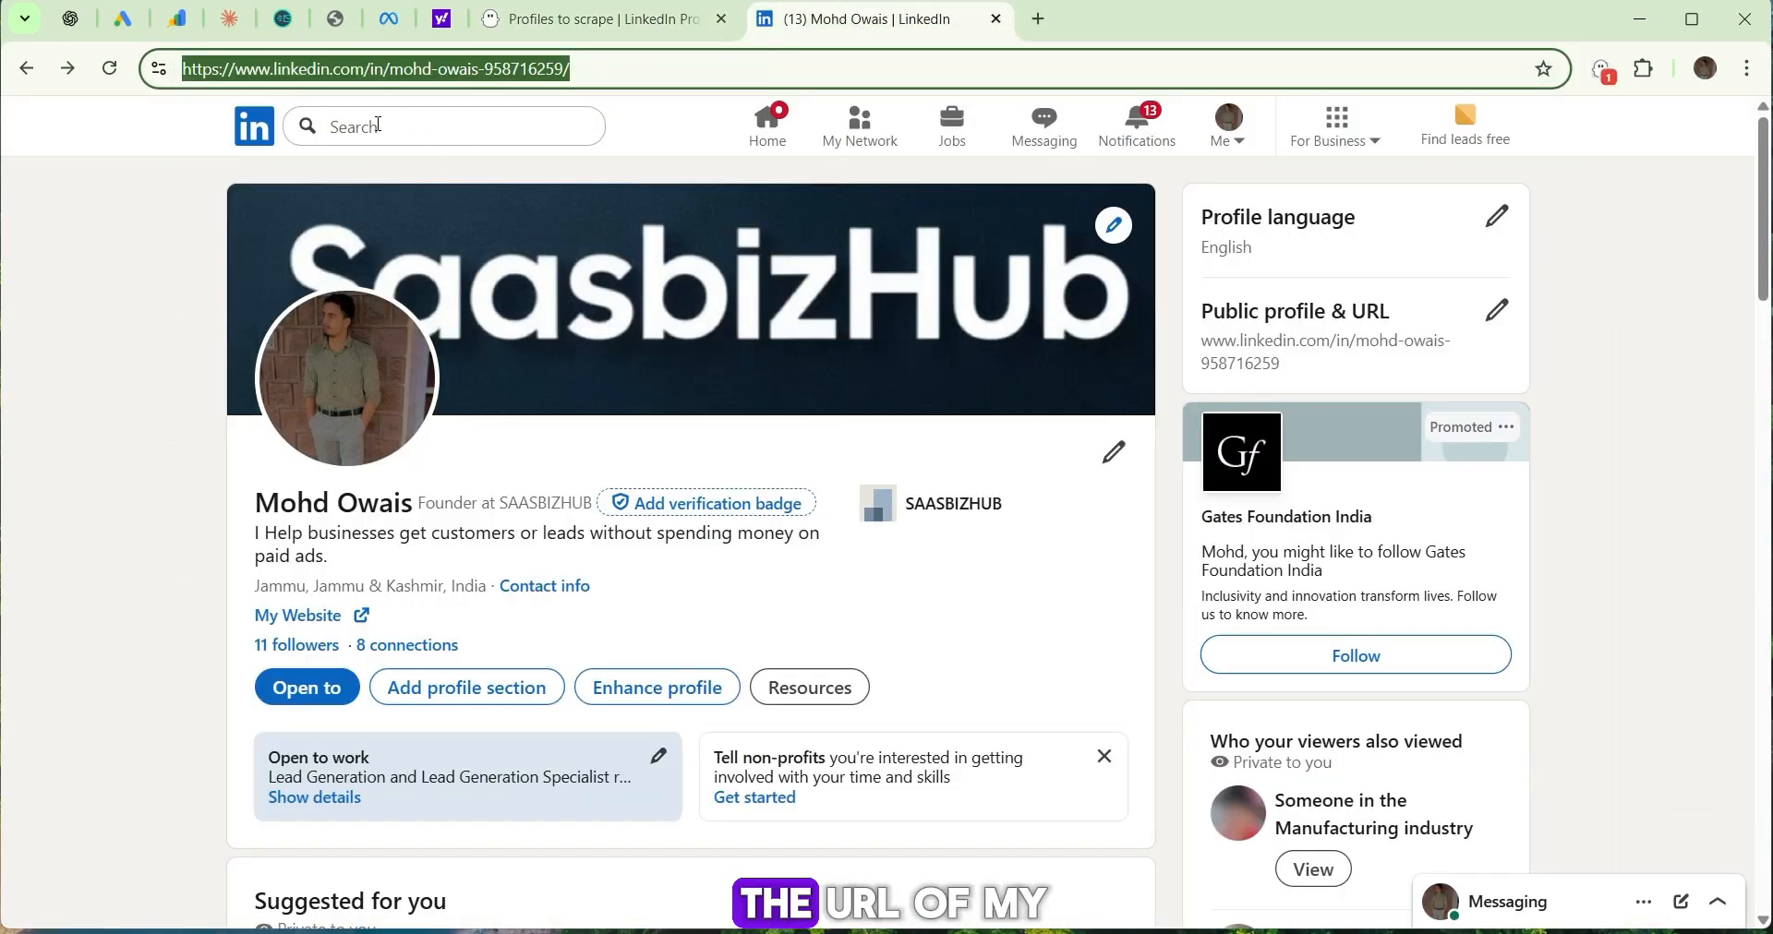
{"action": "right_click", "coordinate": [326, 61]}
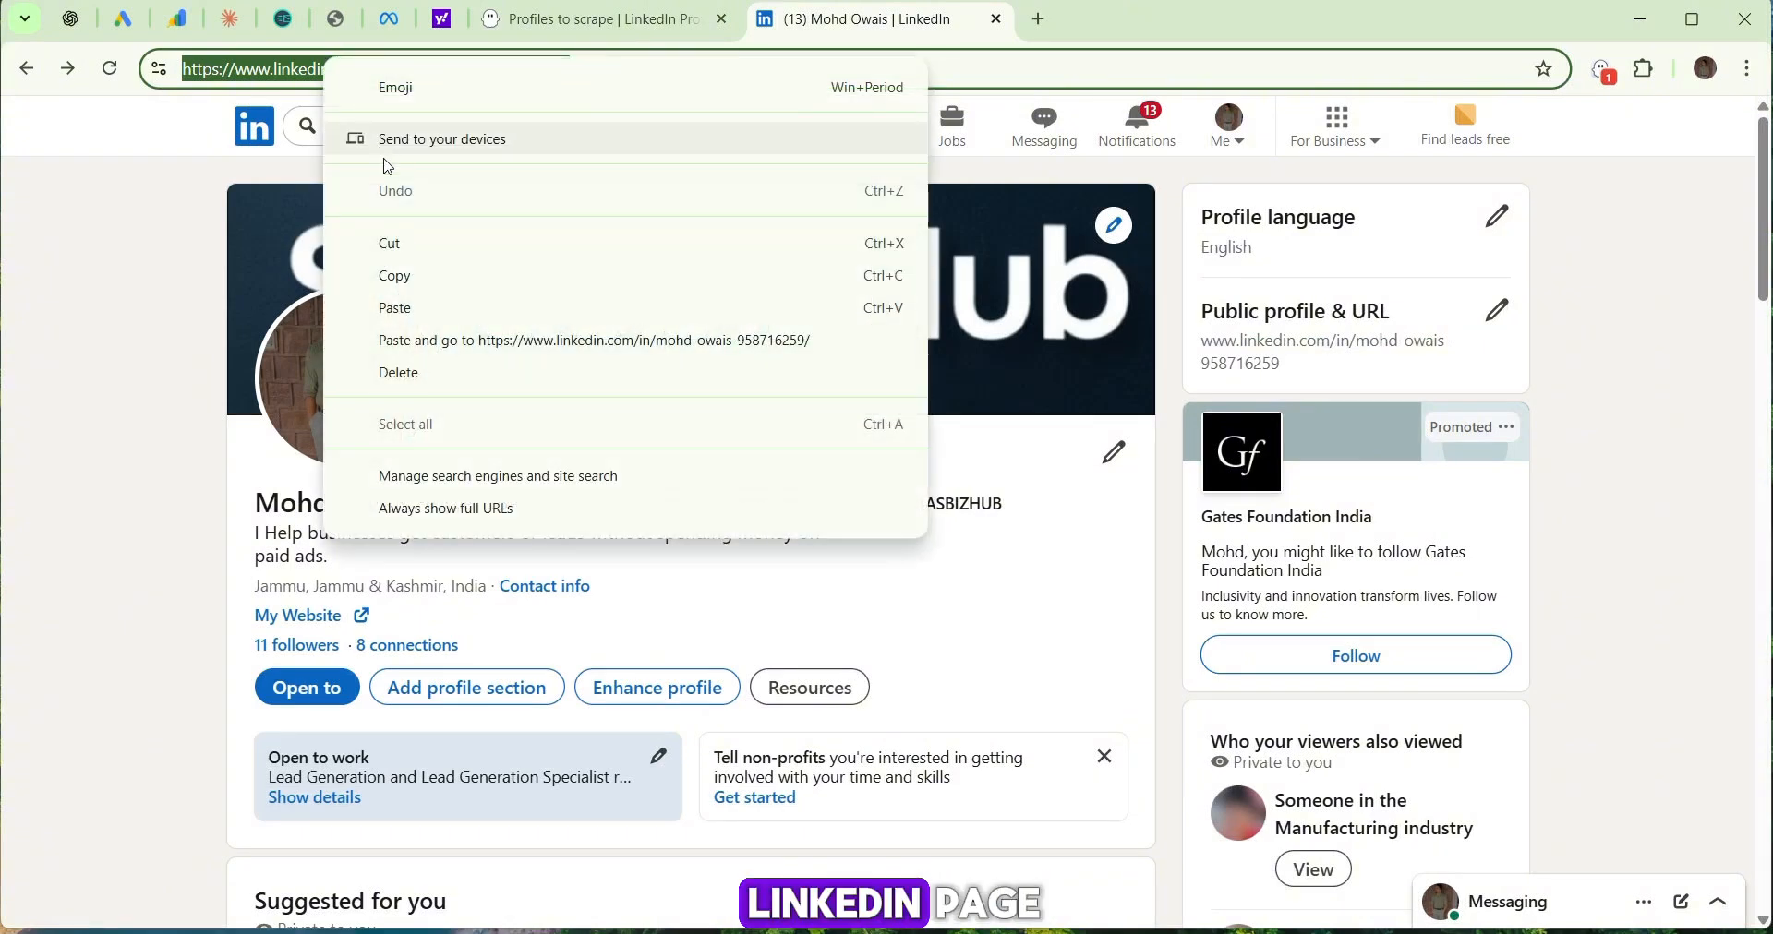
{"action": "left_click", "coordinate": [428, 277]}
Return to the PhantomBuster setup, paste the copied LinkedIn profile URL as the source and save it.
{"action": "left_click", "coordinate": [558, 22]}
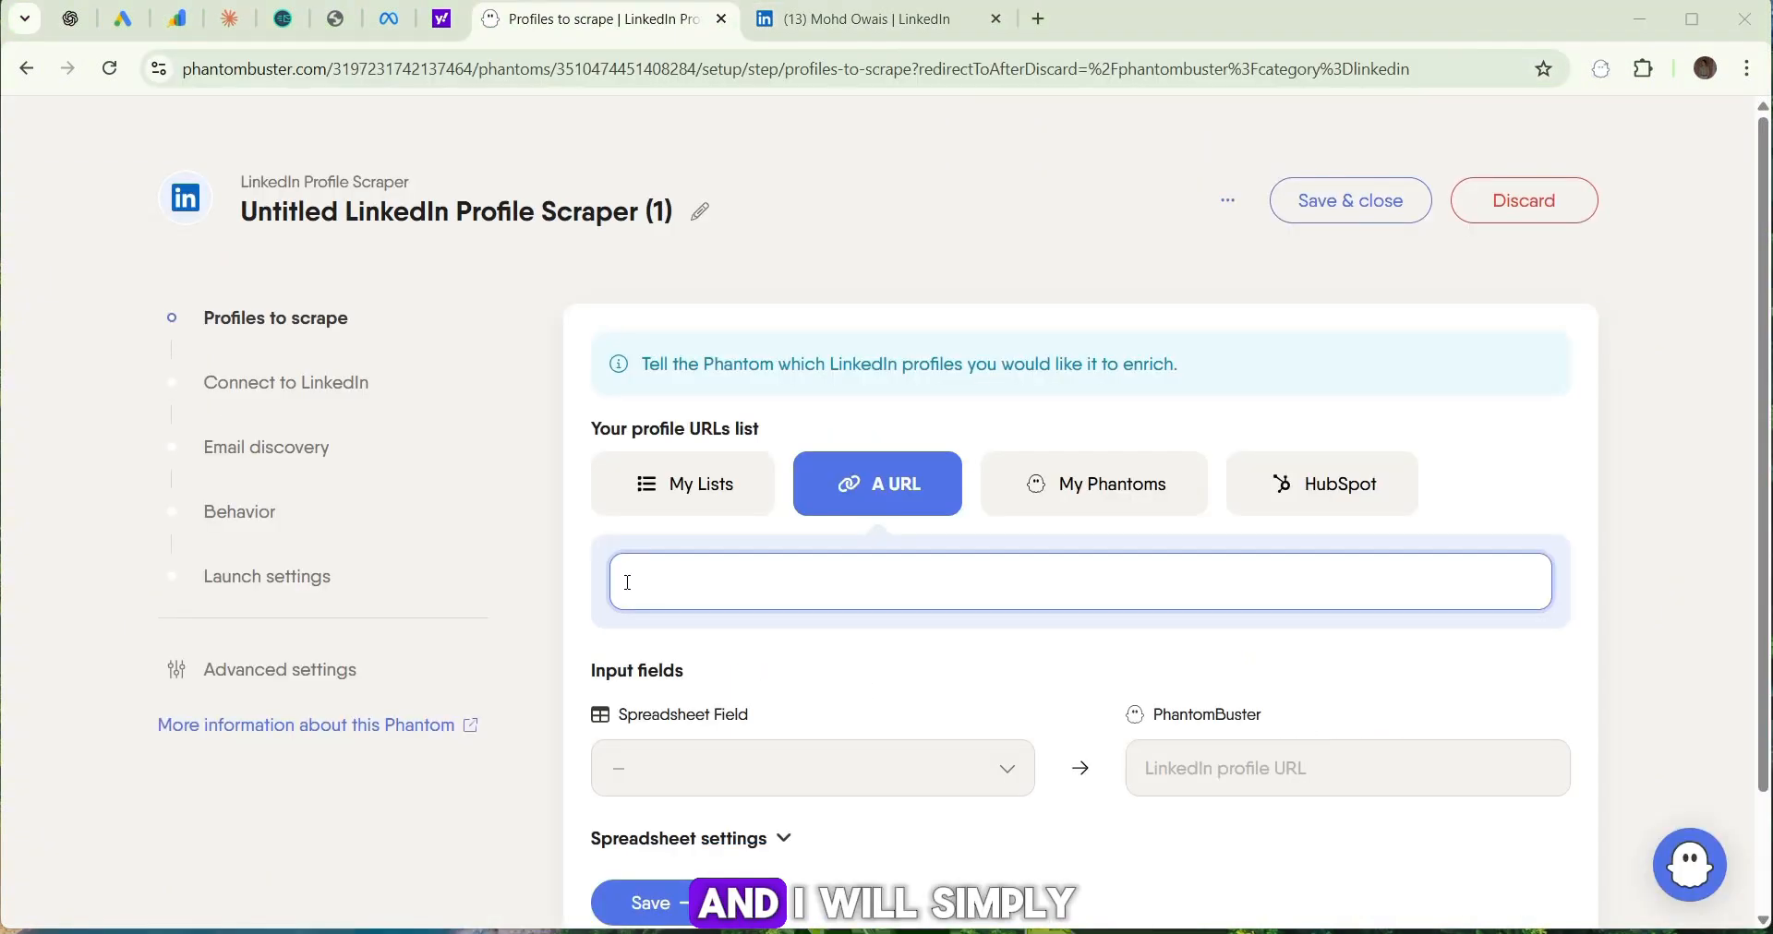
{"action": "right_click", "coordinate": [631, 584]}
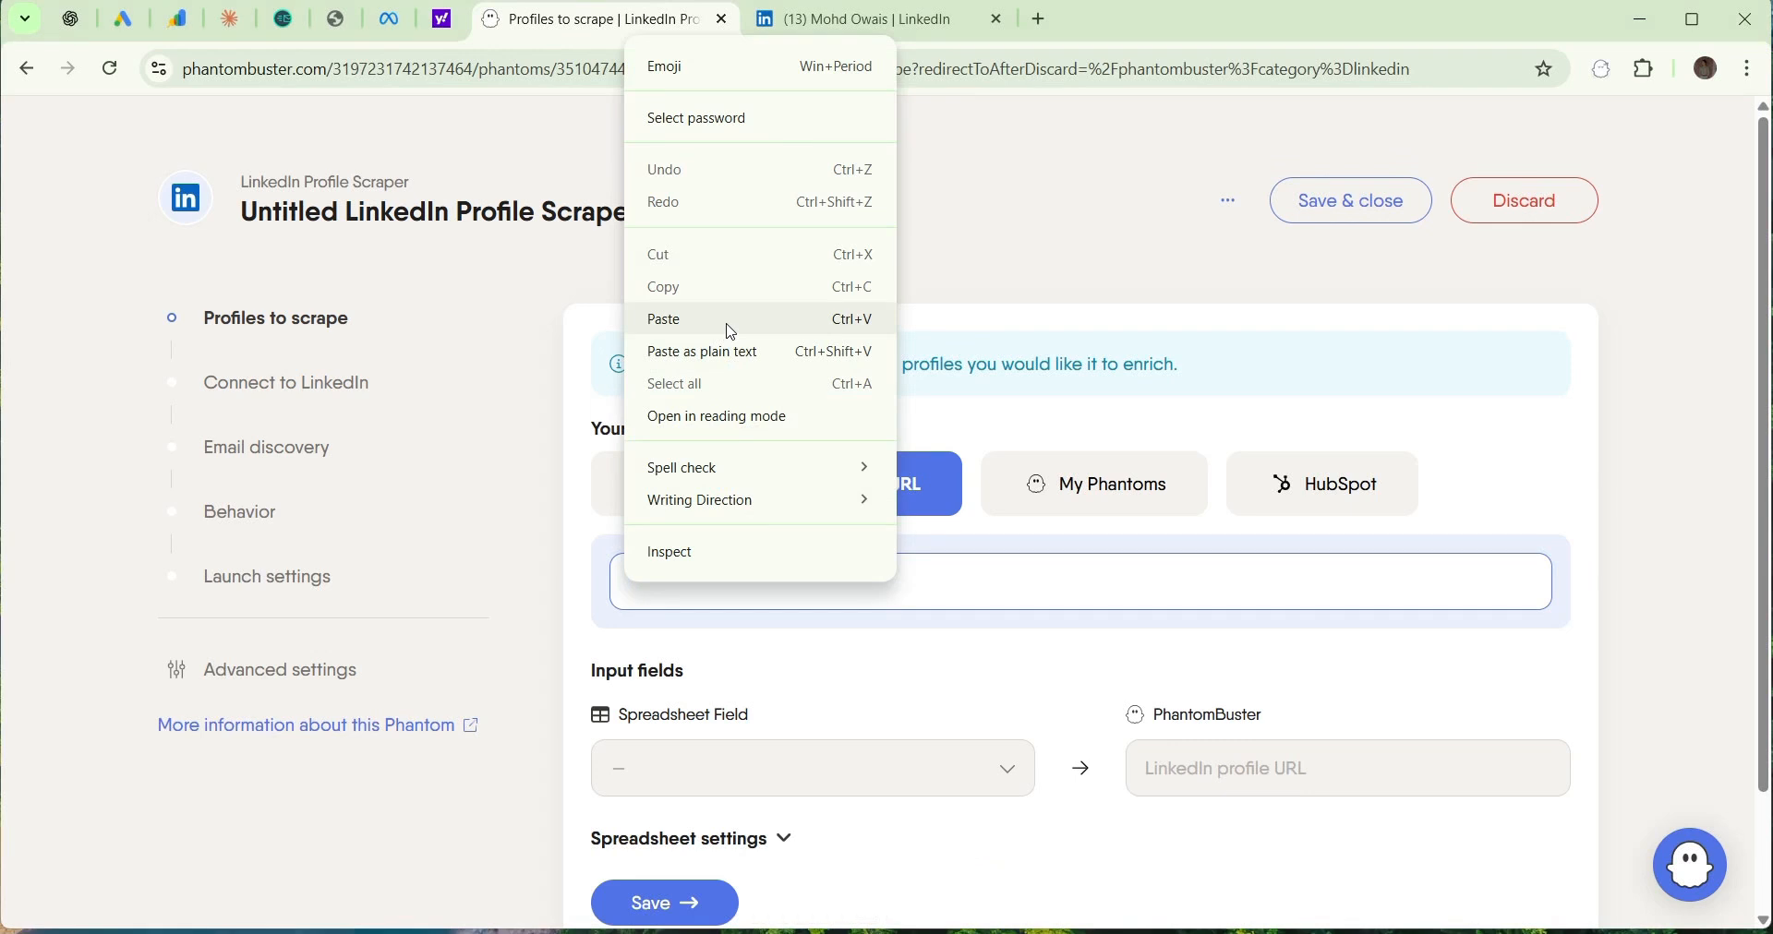
{"action": "left_click", "coordinate": [727, 325]}
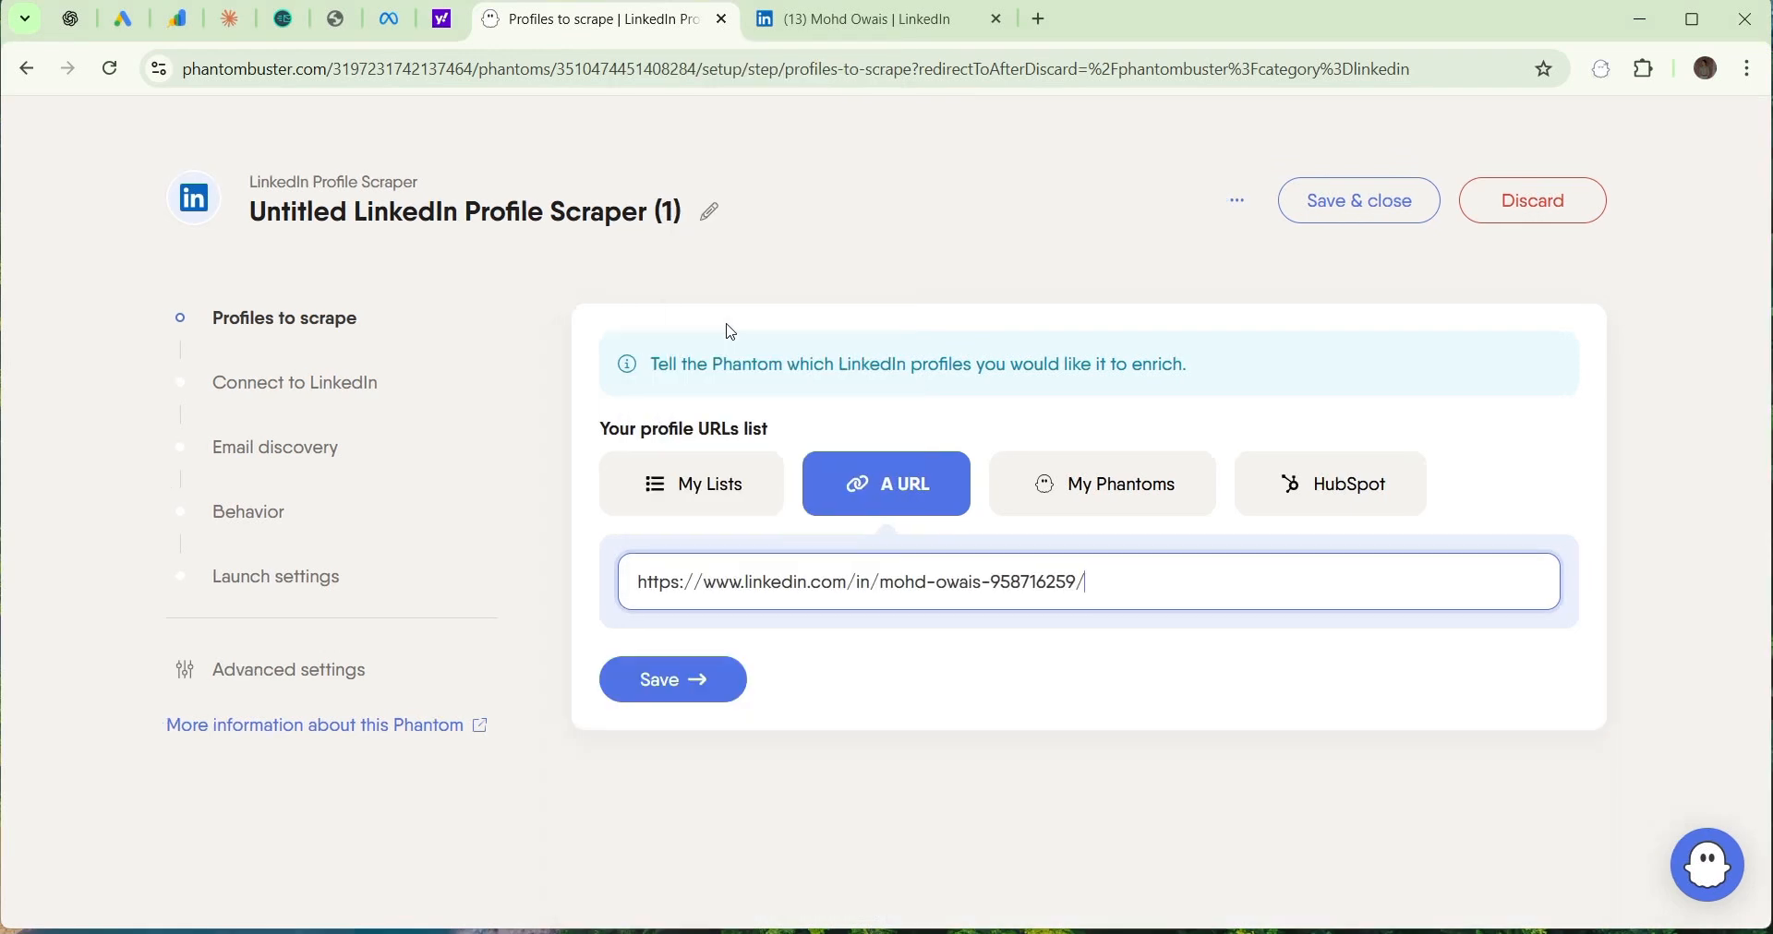
{"action": "left_click", "coordinate": [683, 684]}
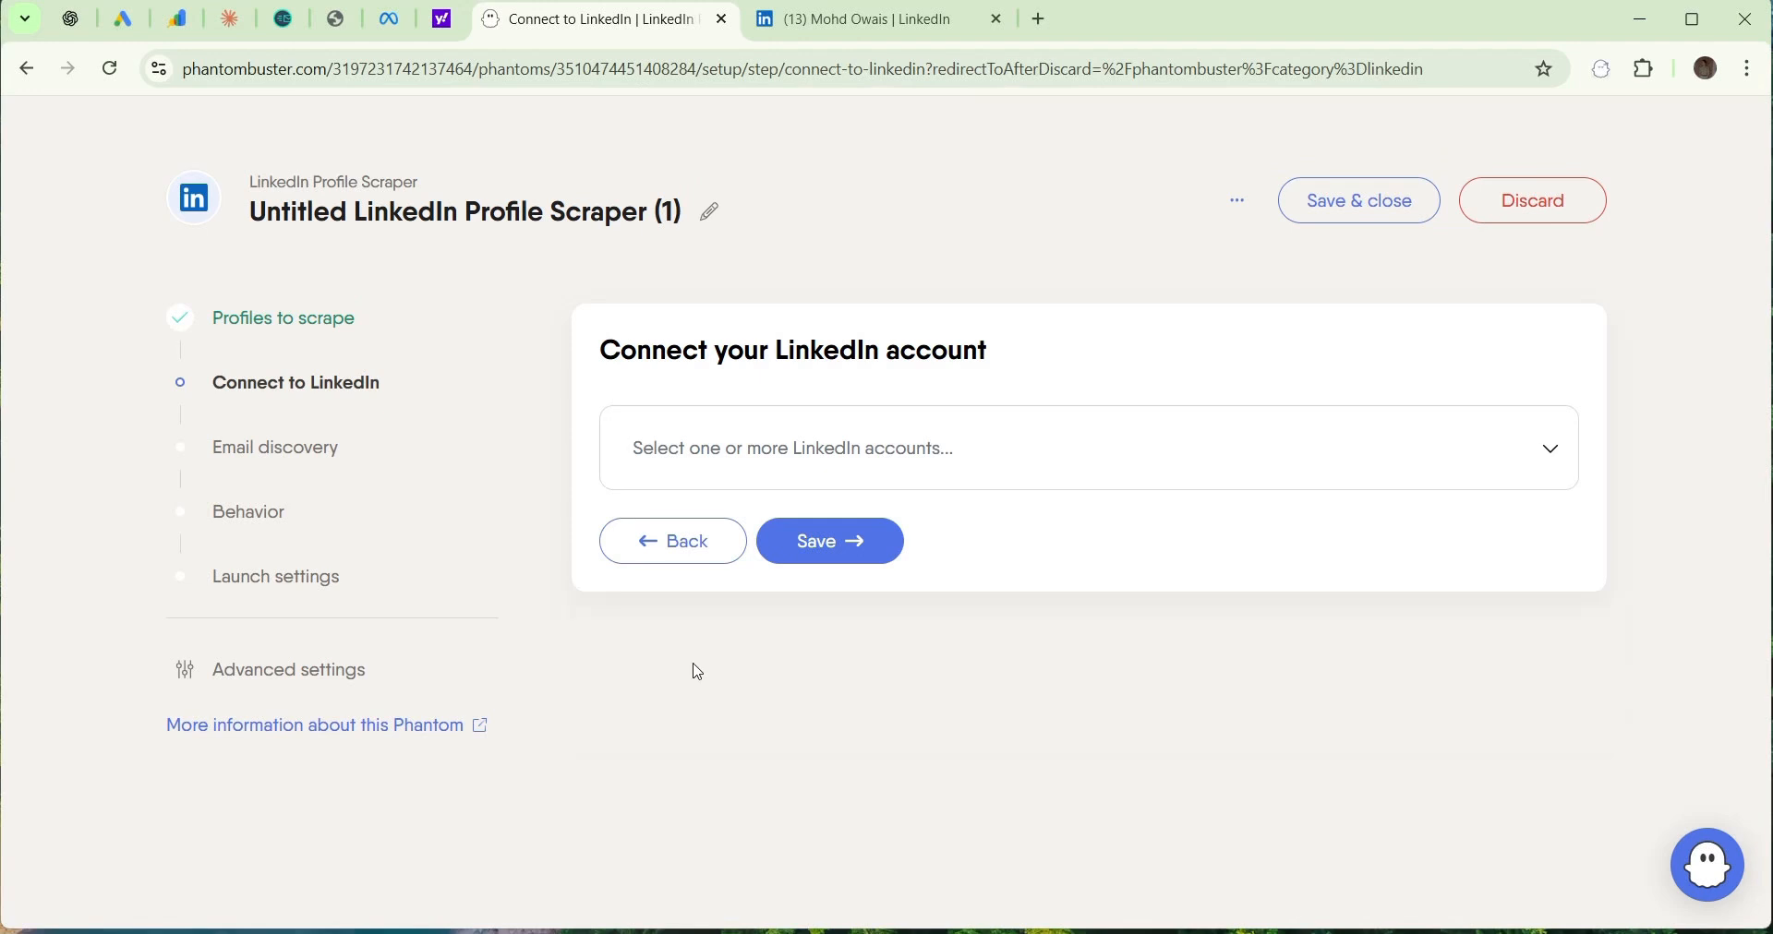
Connect the LinkedIn account detected by the extension to the scraper and save the connection.
{"action": "left_click", "coordinate": [821, 487]}
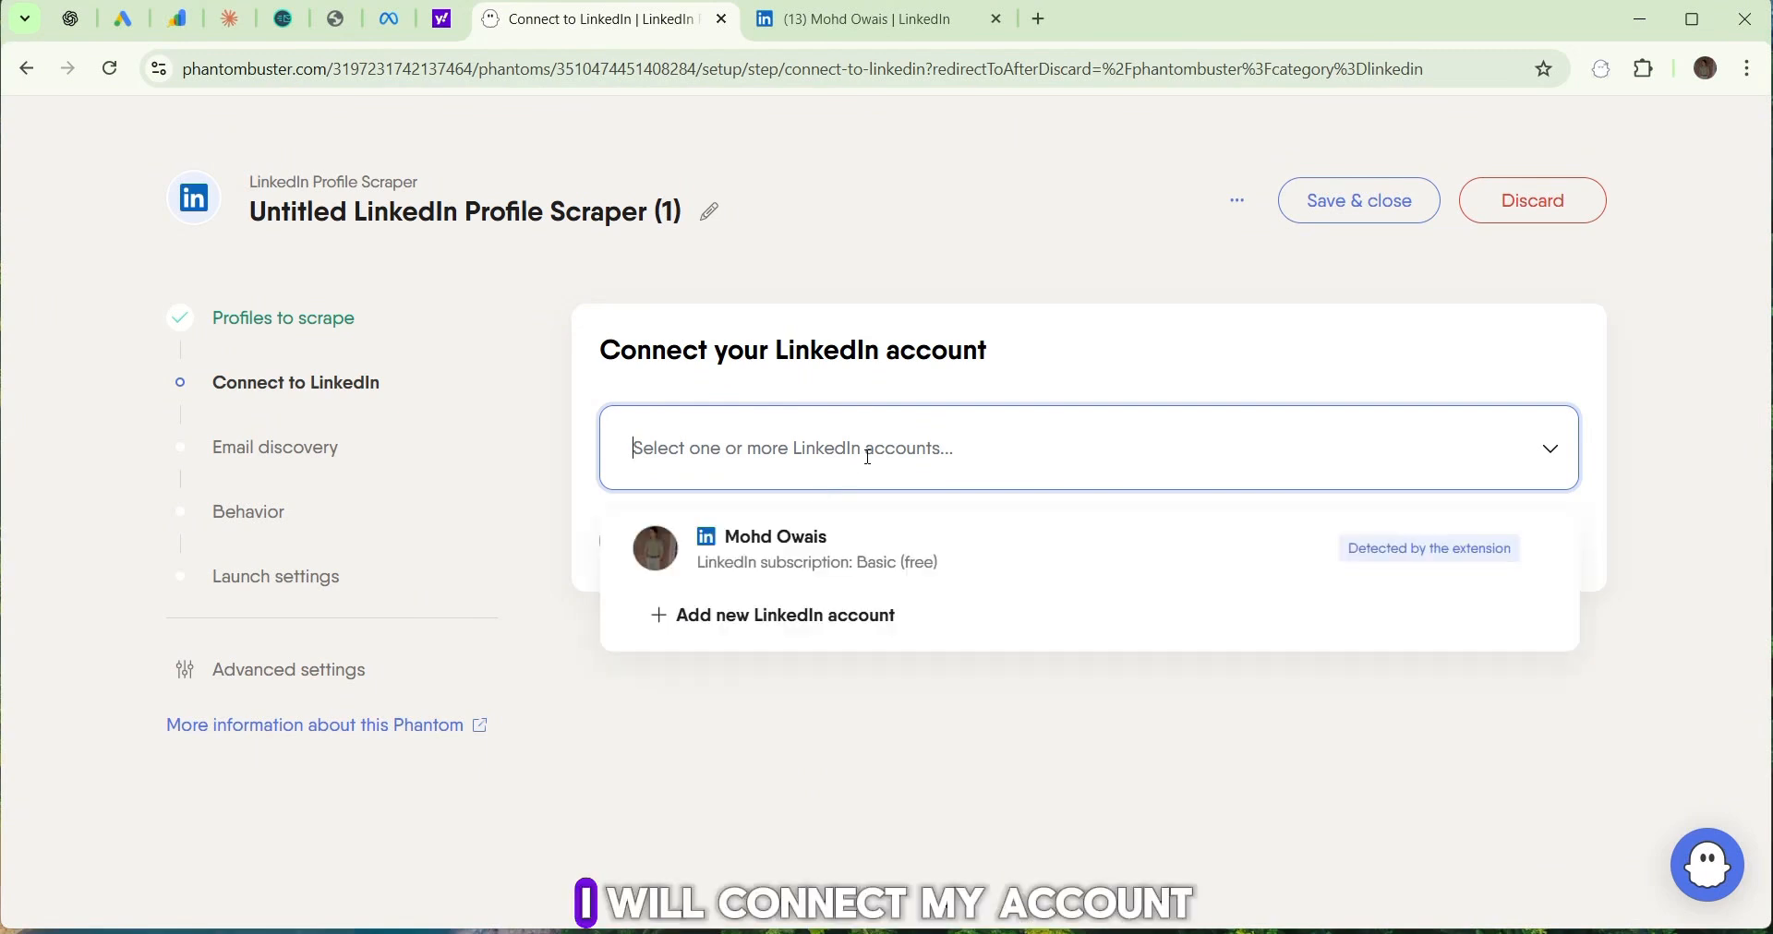
{"action": "left_click", "coordinate": [856, 561]}
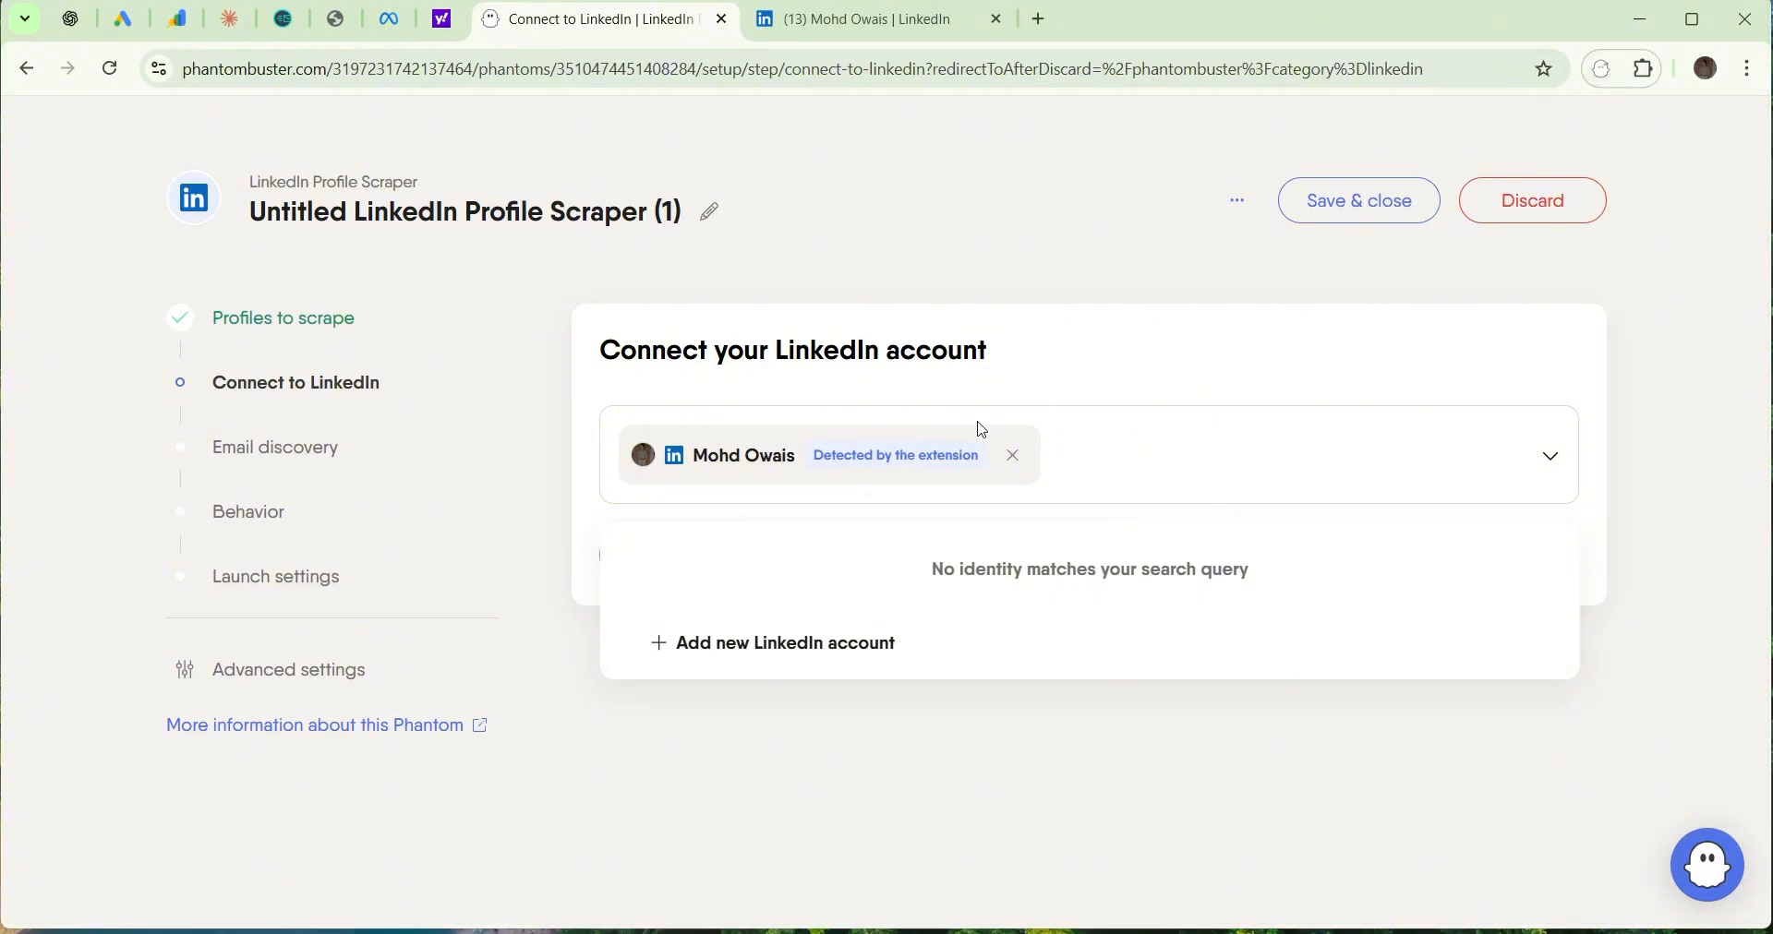
{"action": "left_click", "coordinate": [1172, 439]}
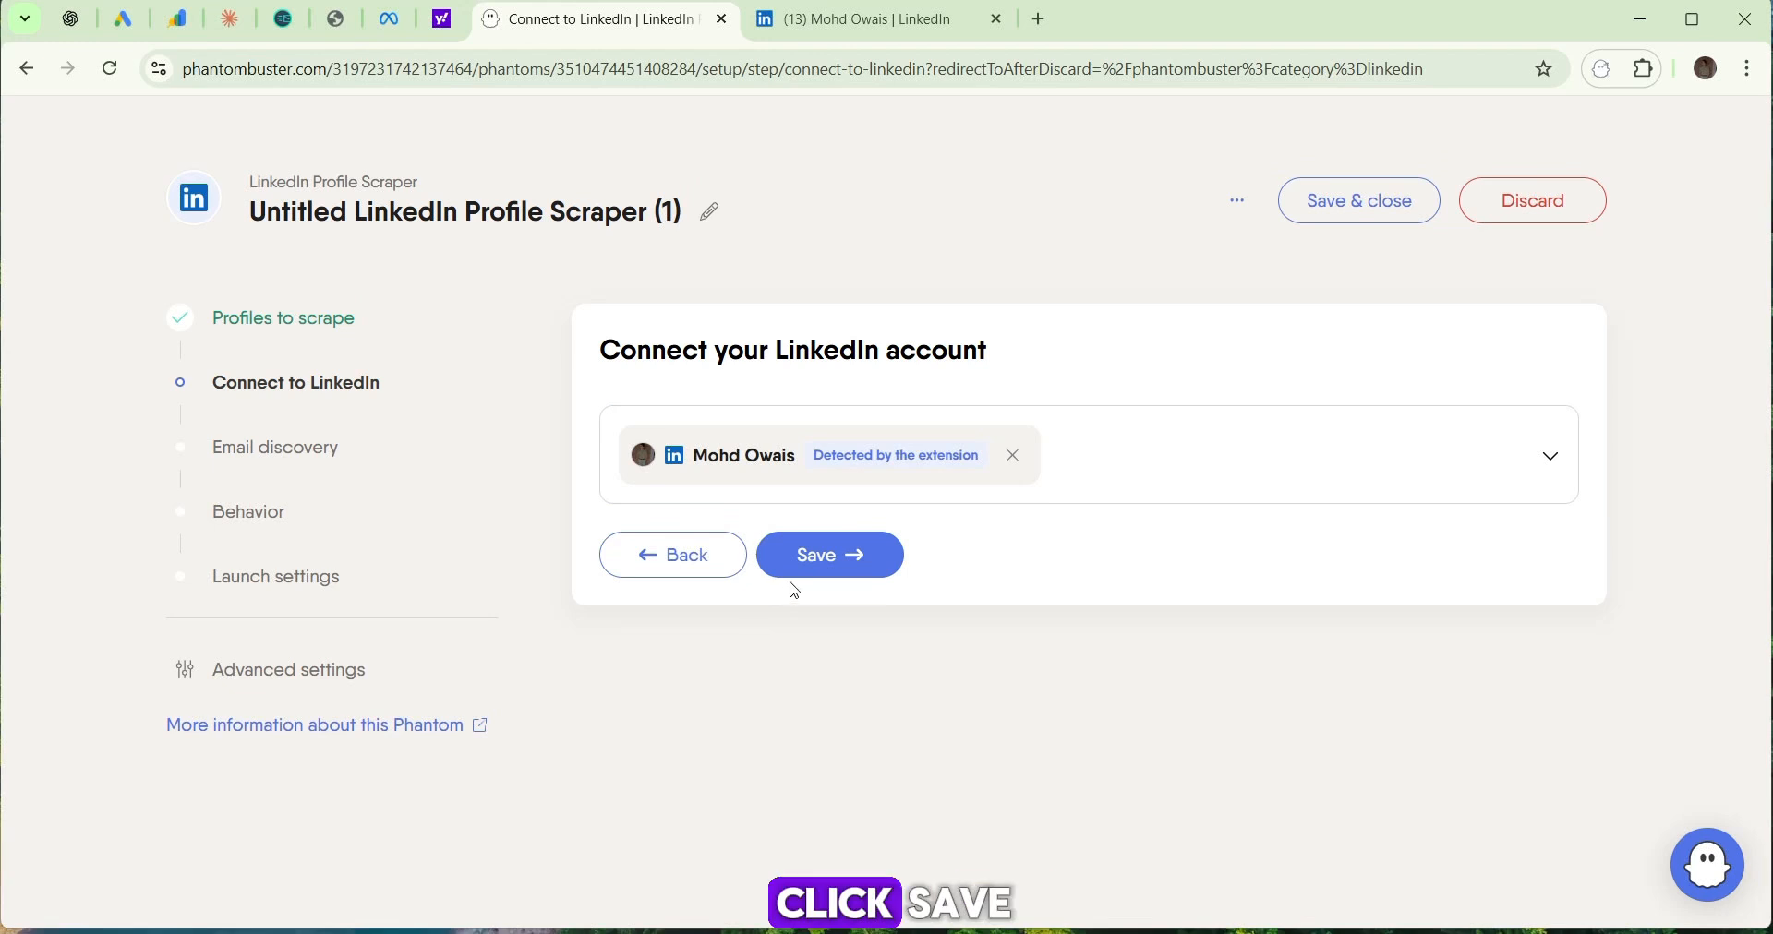
{"action": "left_click", "coordinate": [820, 579]}
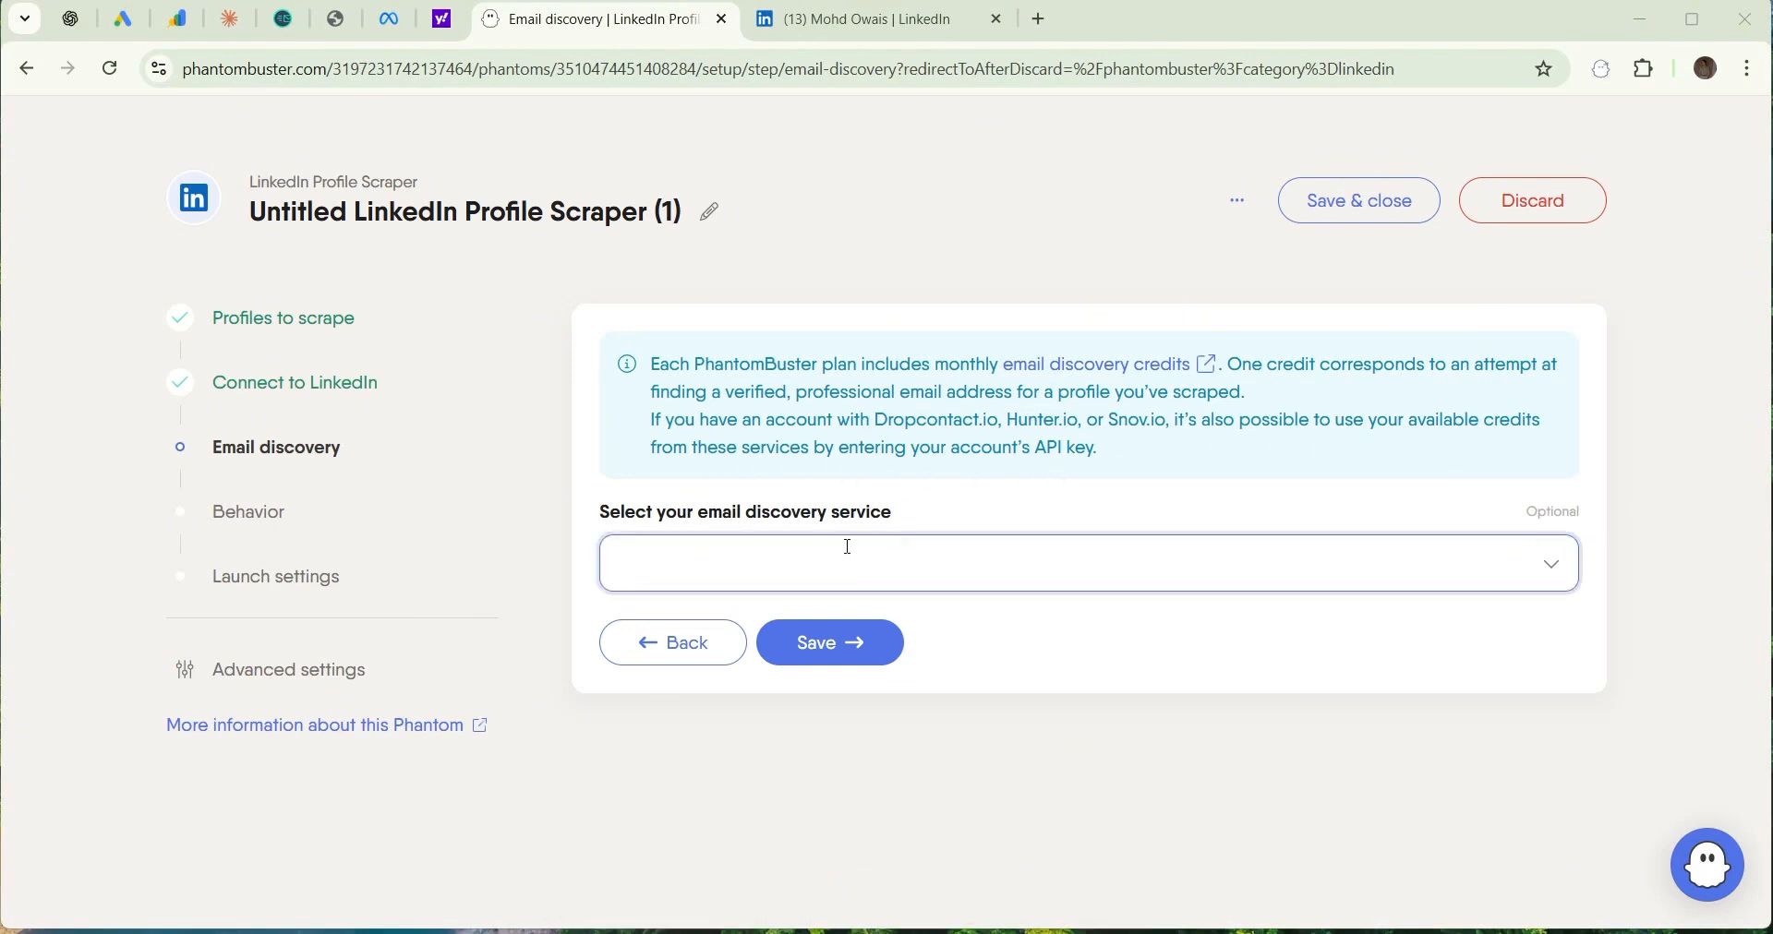
Set the email discovery service to PhantomBuster and save the choice.
{"action": "left_click", "coordinate": [813, 562]}
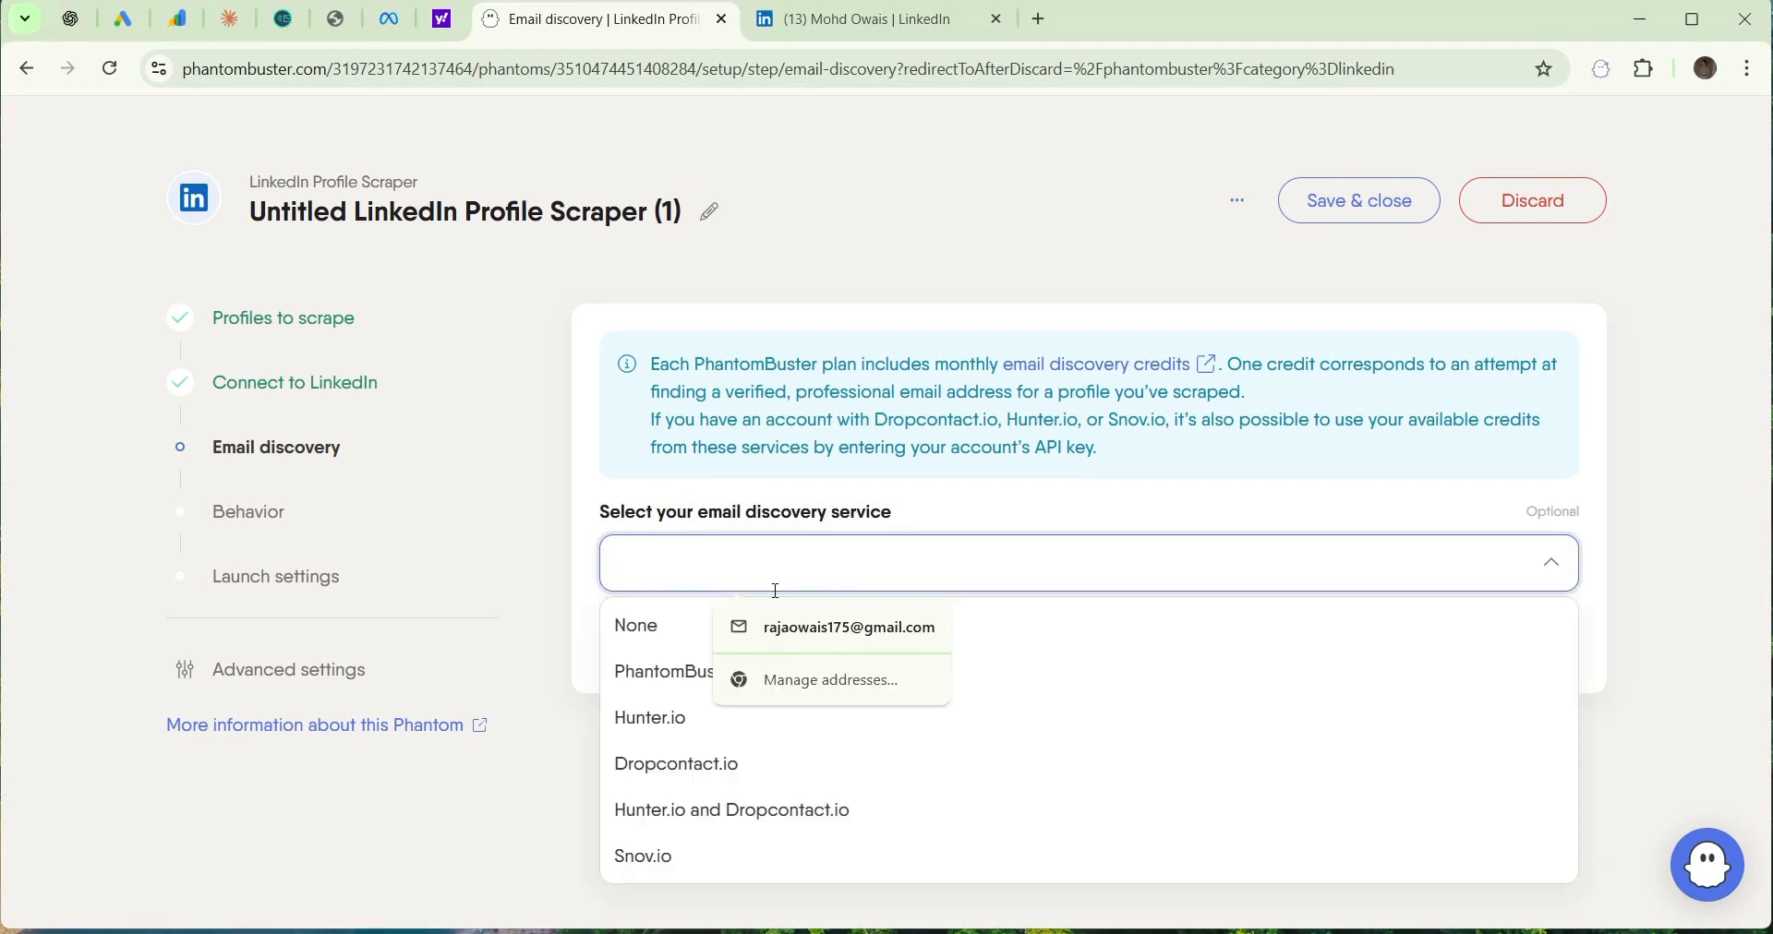
{"action": "left_click", "coordinate": [661, 679]}
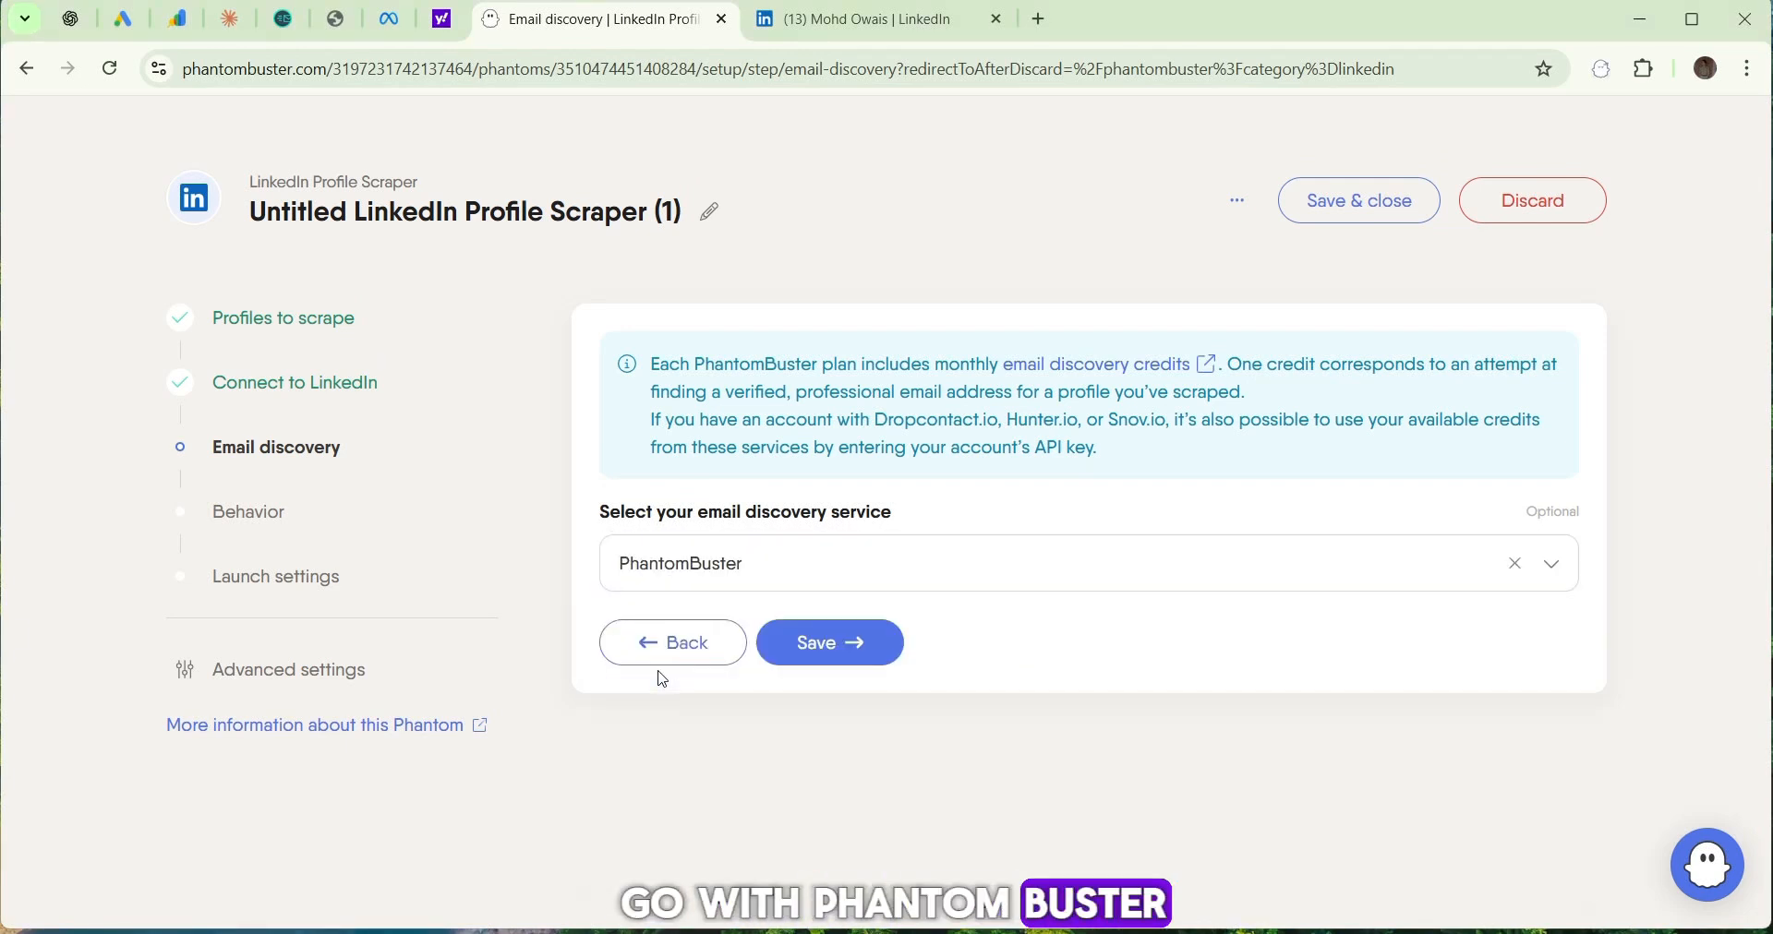
{"action": "left_click", "coordinate": [836, 654]}
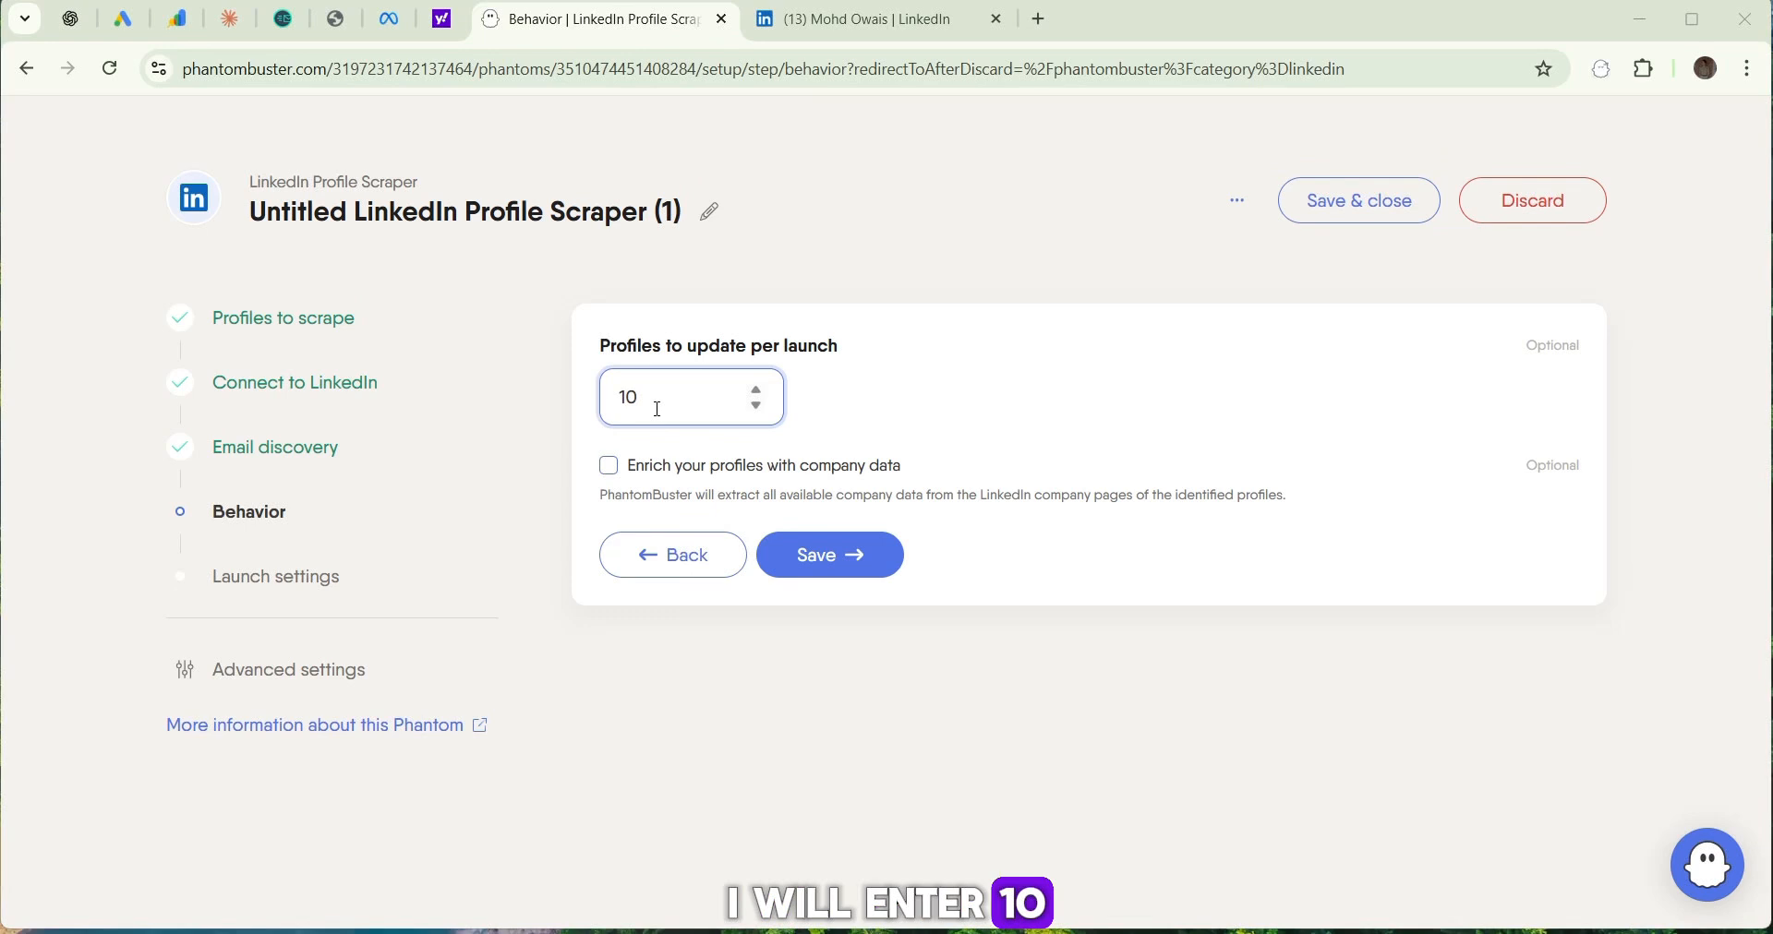
Save the behavior settings with 10 profiles to update per launch.
{"action": "left_click", "coordinate": [819, 558]}
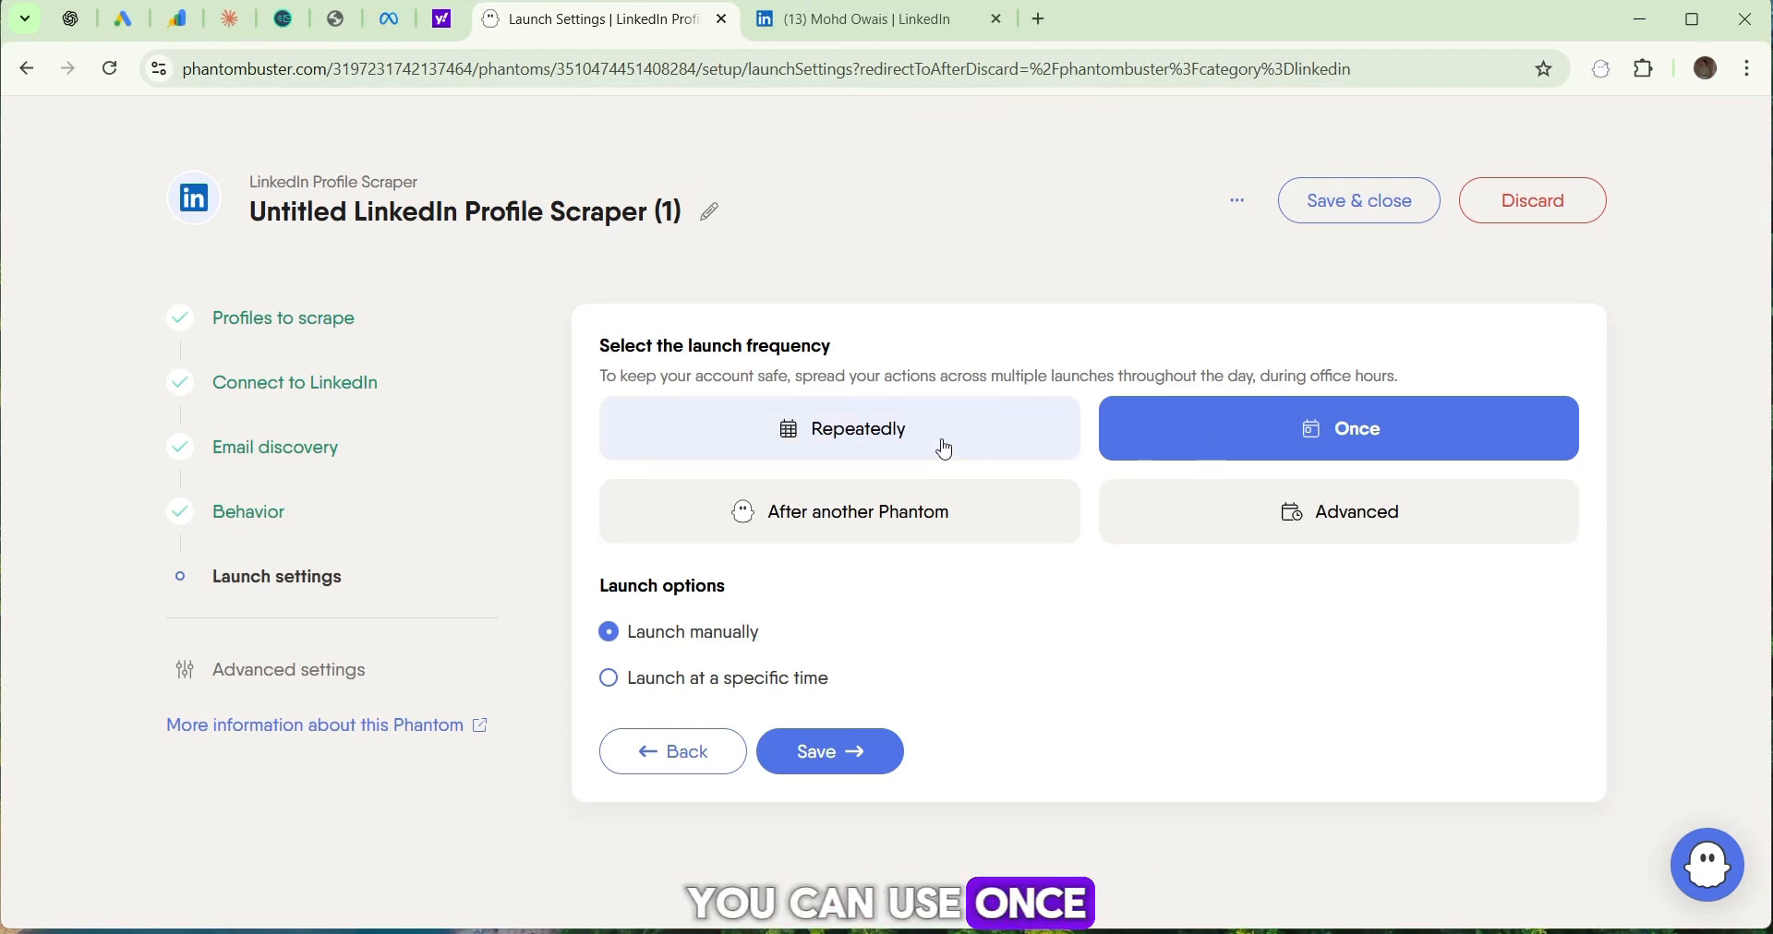
{"action": "left_click", "coordinate": [889, 447]}
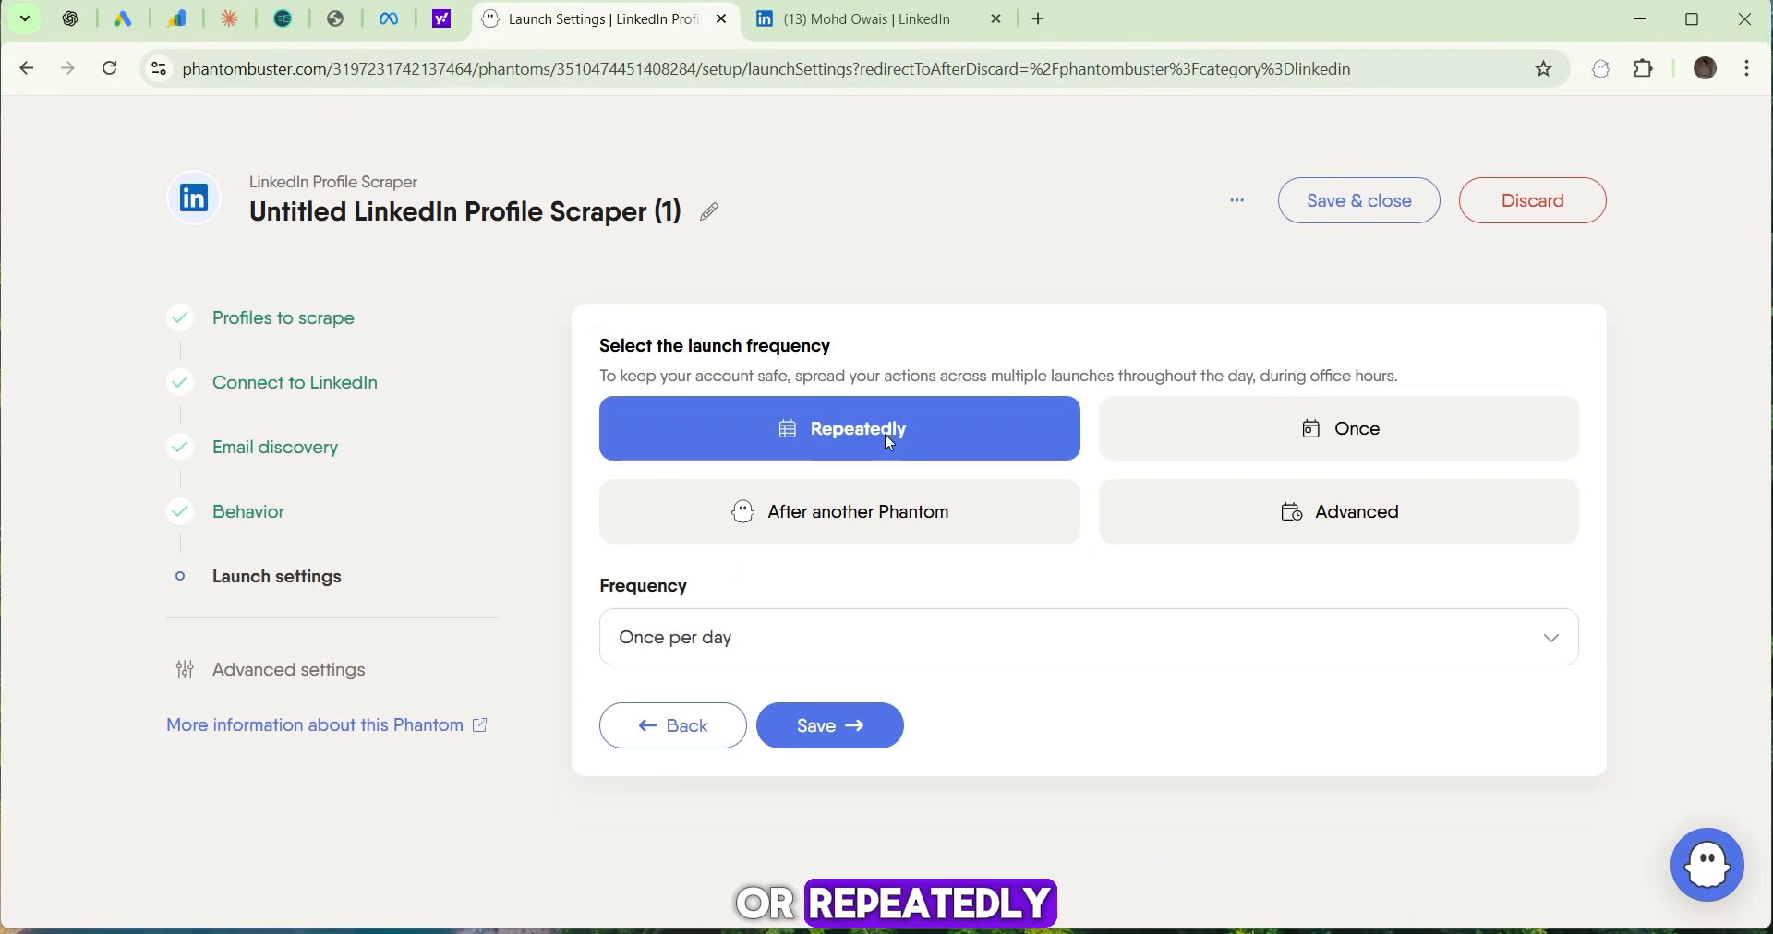
{"action": "left_click", "coordinate": [787, 640]}
{"action": "scroll", "coordinate": [705, 843], "scroll_direction": "down", "scroll_amount": 5}
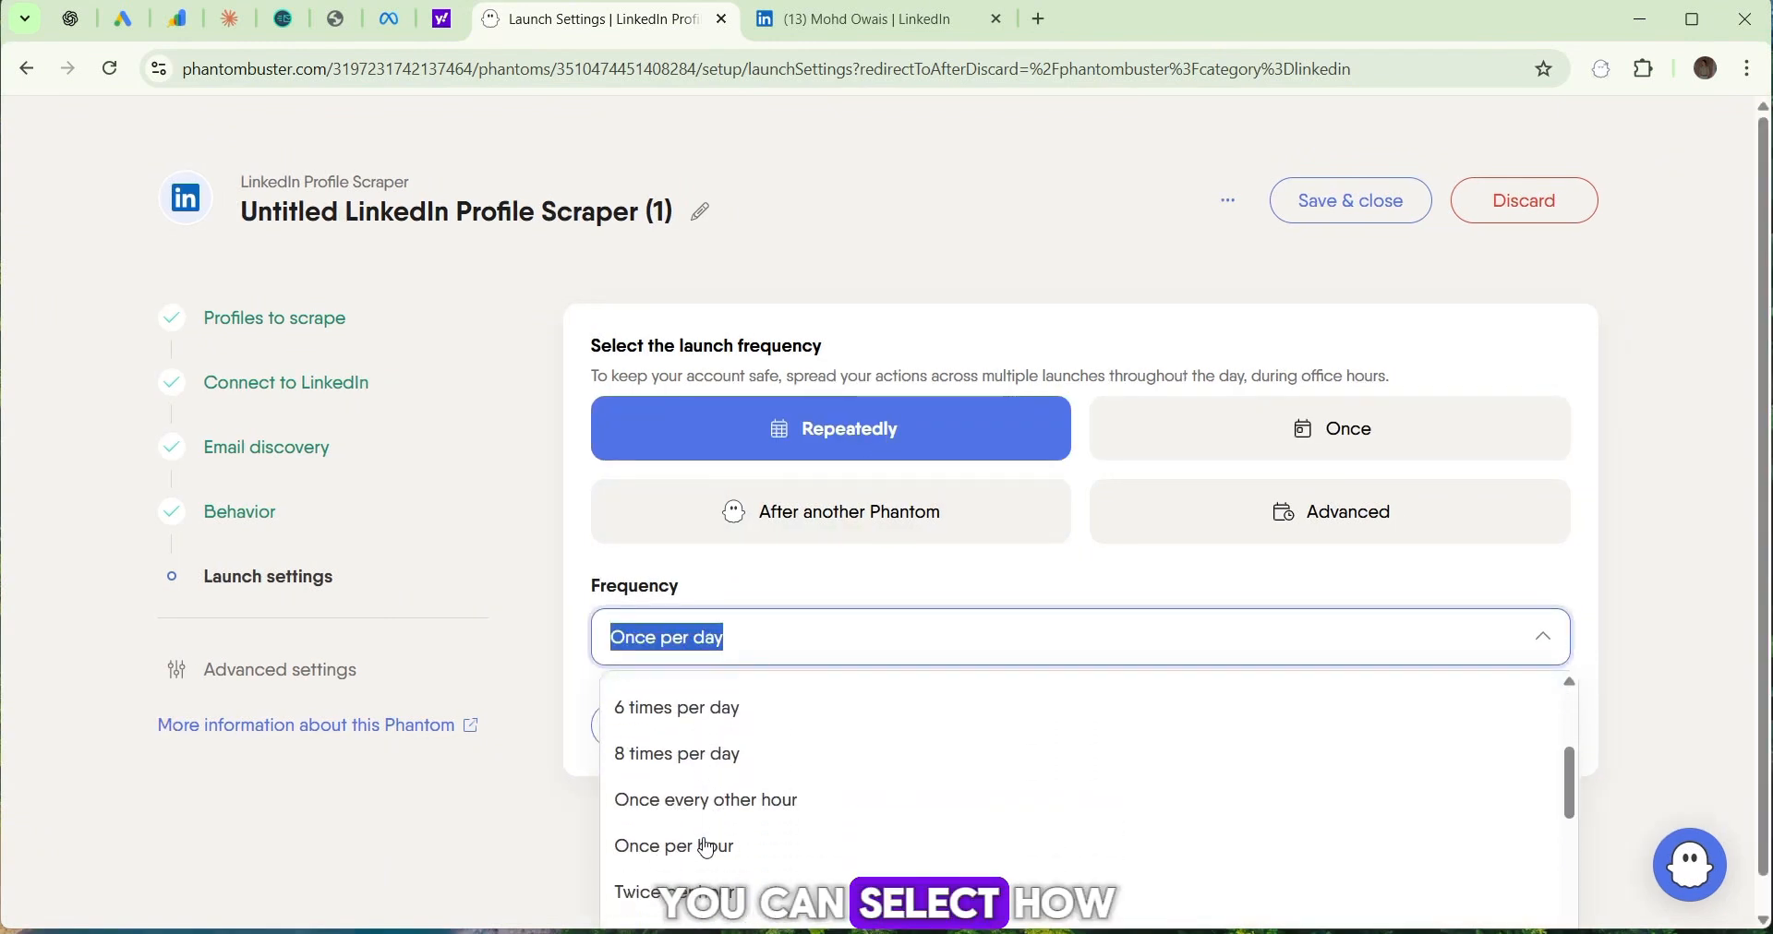
{"action": "scroll", "coordinate": [705, 845], "scroll_direction": "down", "scroll_amount": 1}
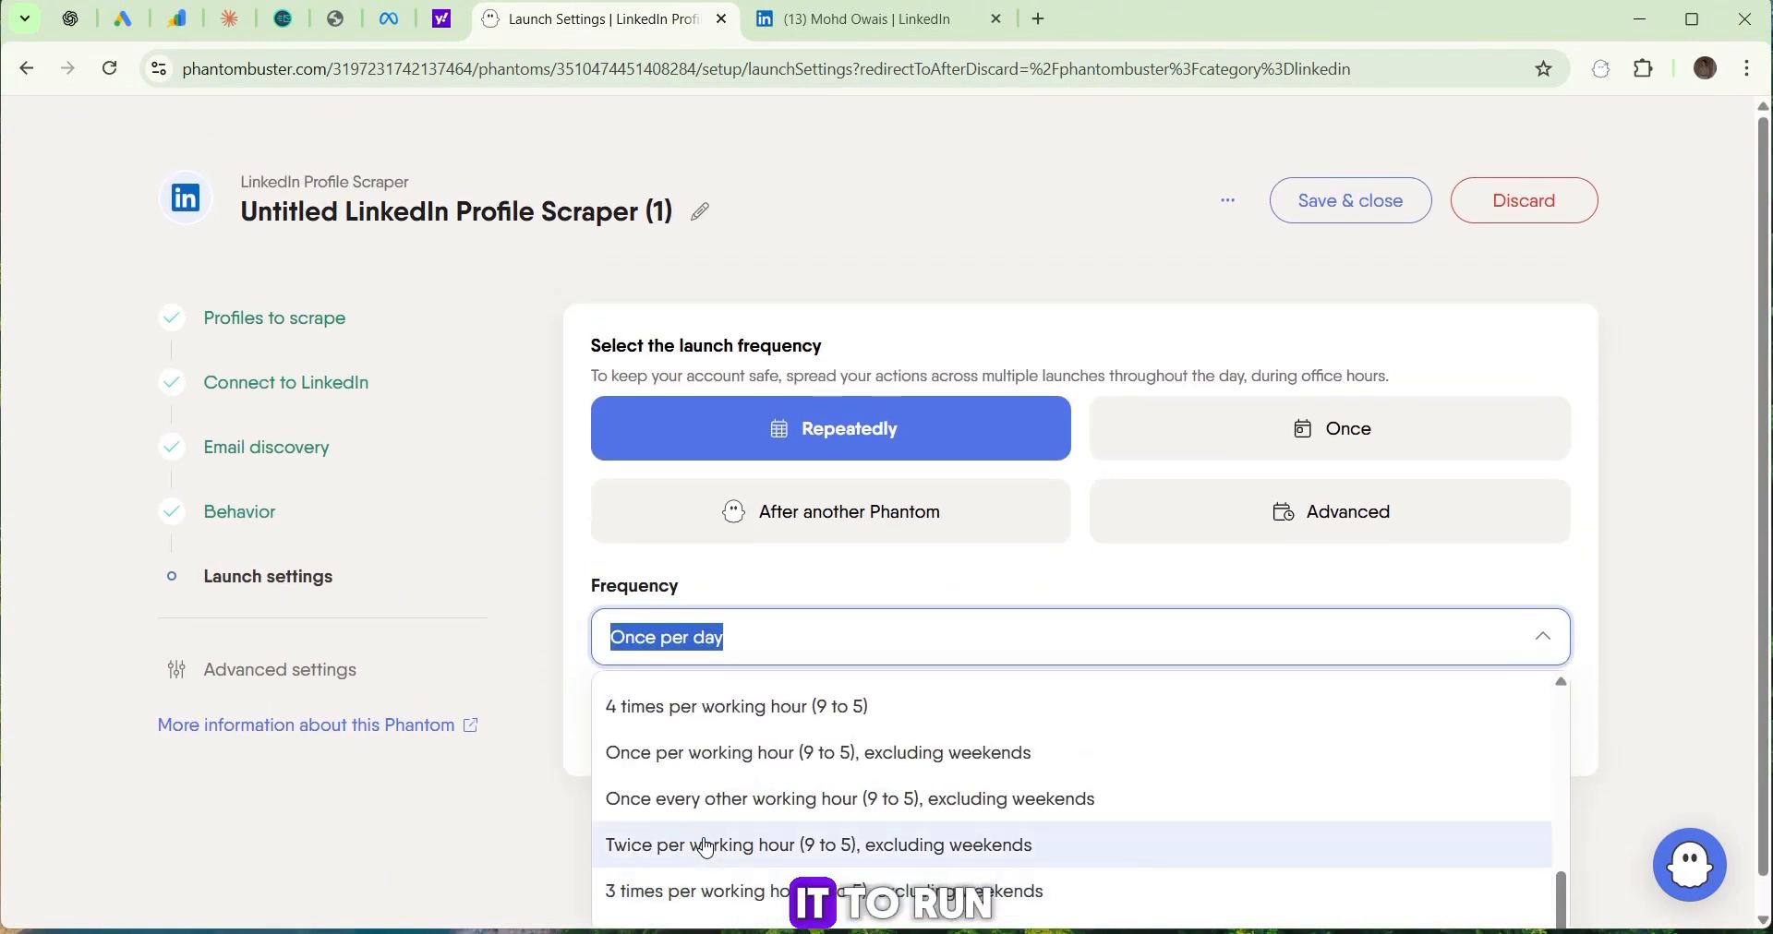
{"action": "left_click", "coordinate": [1212, 447]}
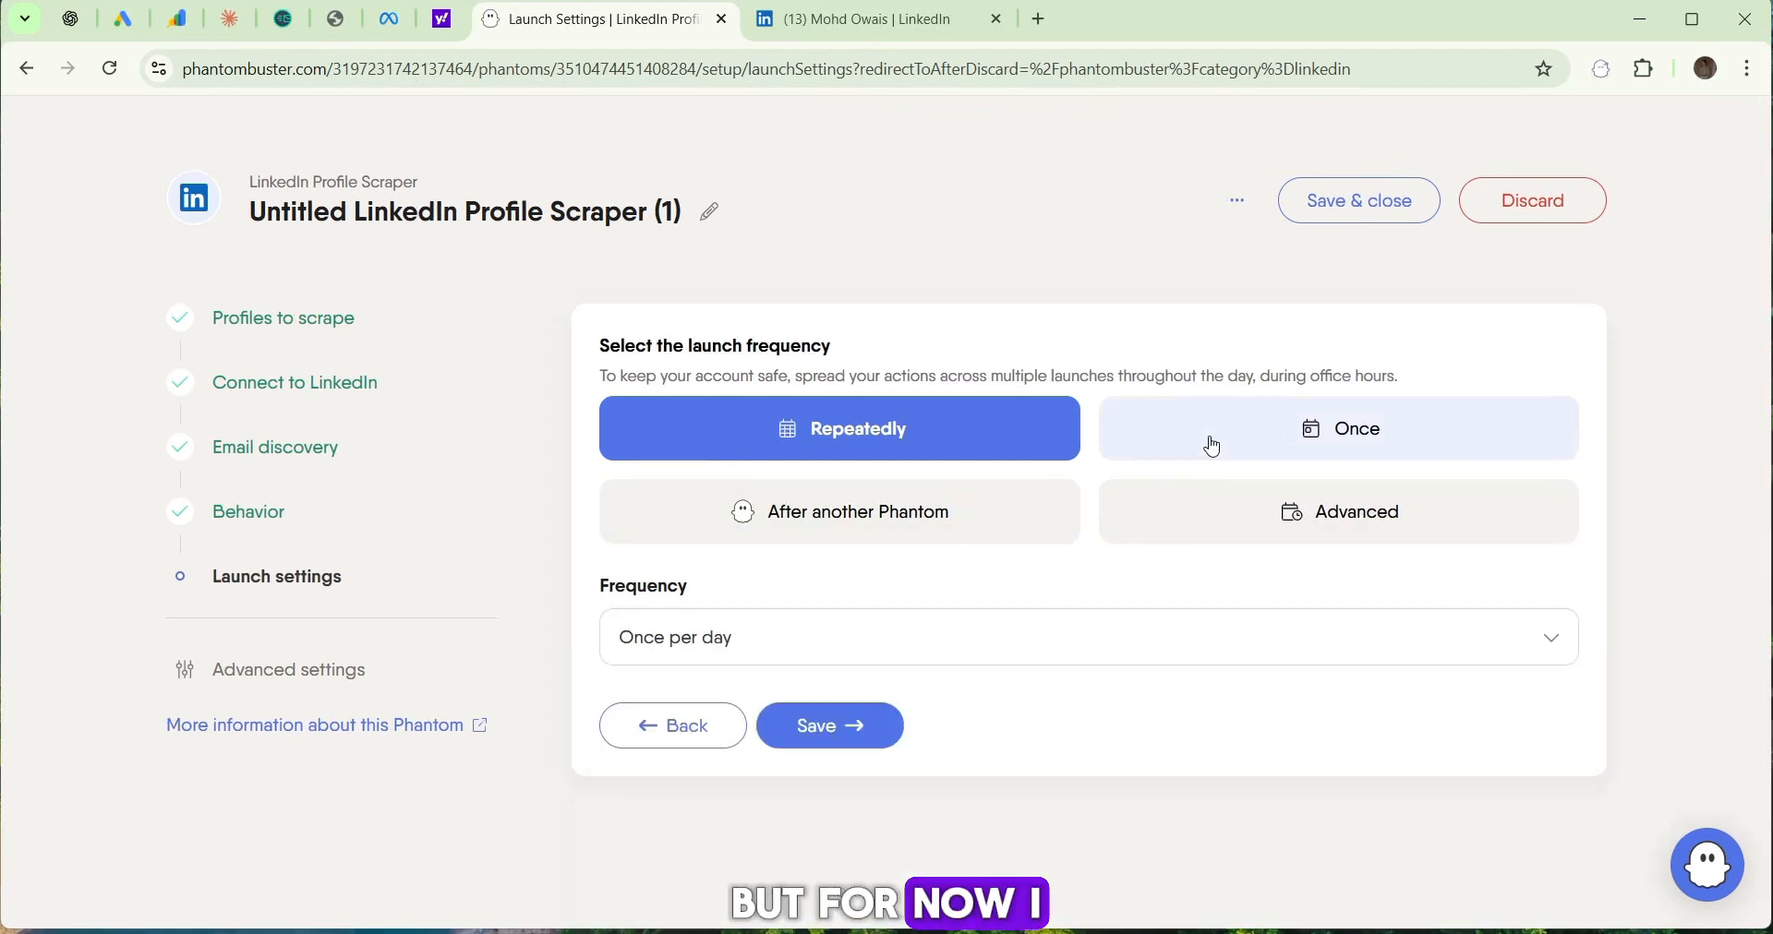
{"action": "left_click", "coordinate": [1213, 447]}
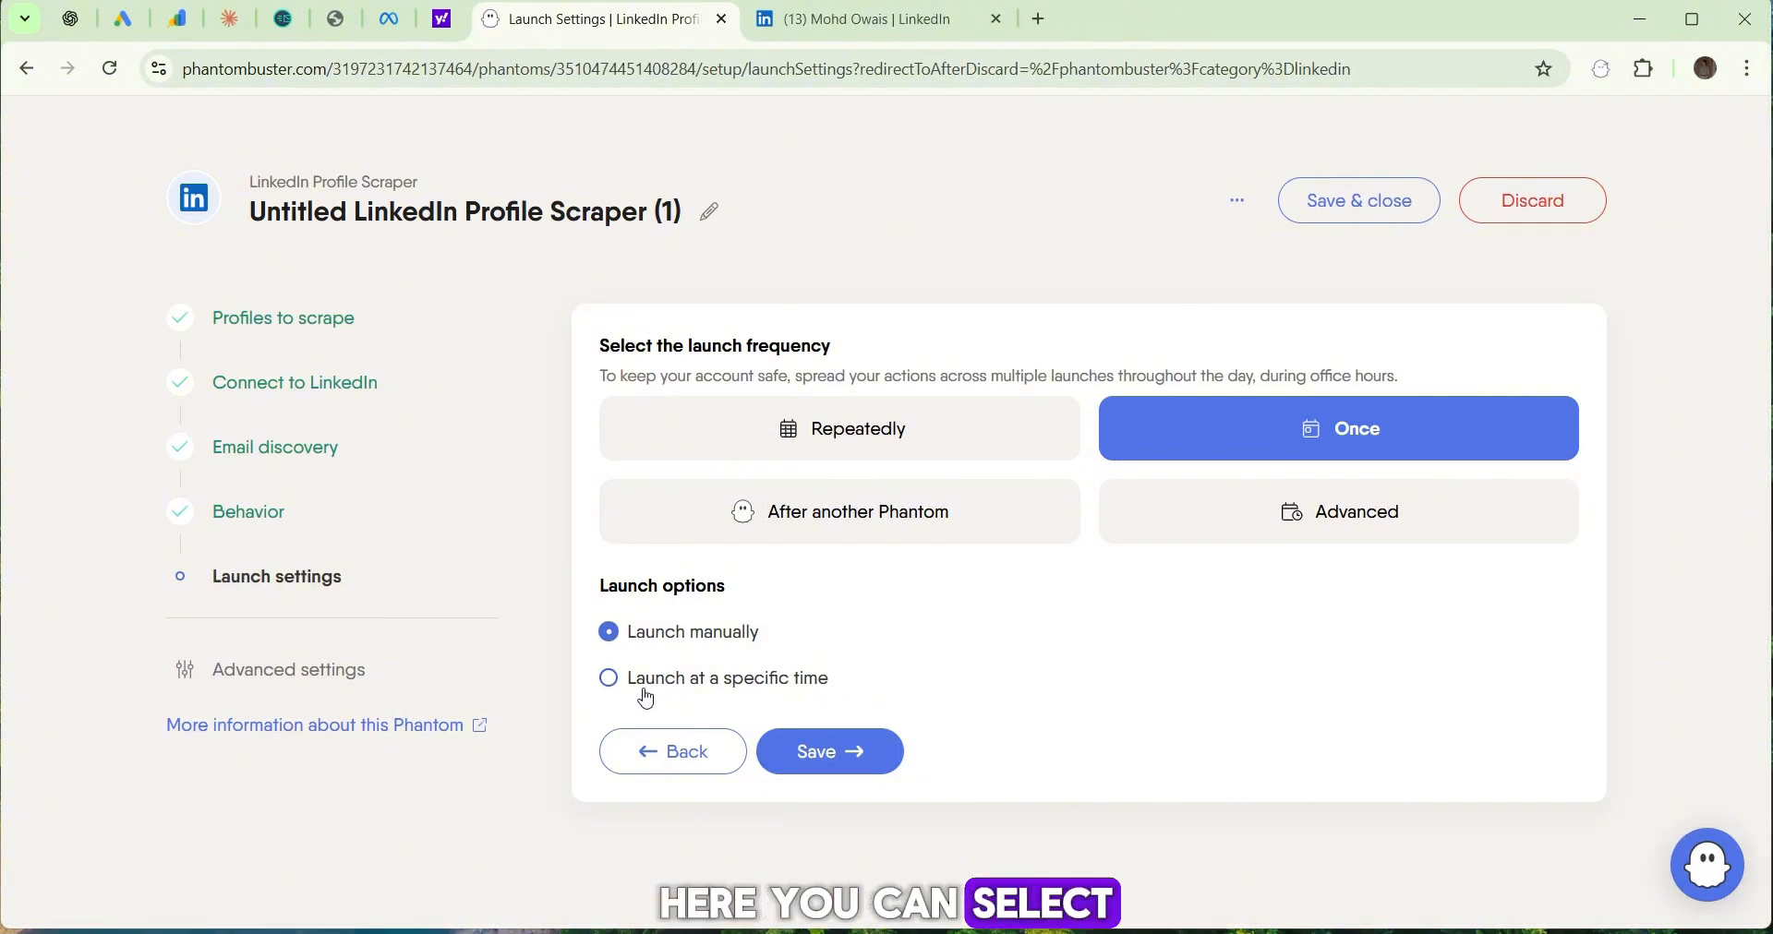
{"action": "left_click", "coordinate": [608, 683]}
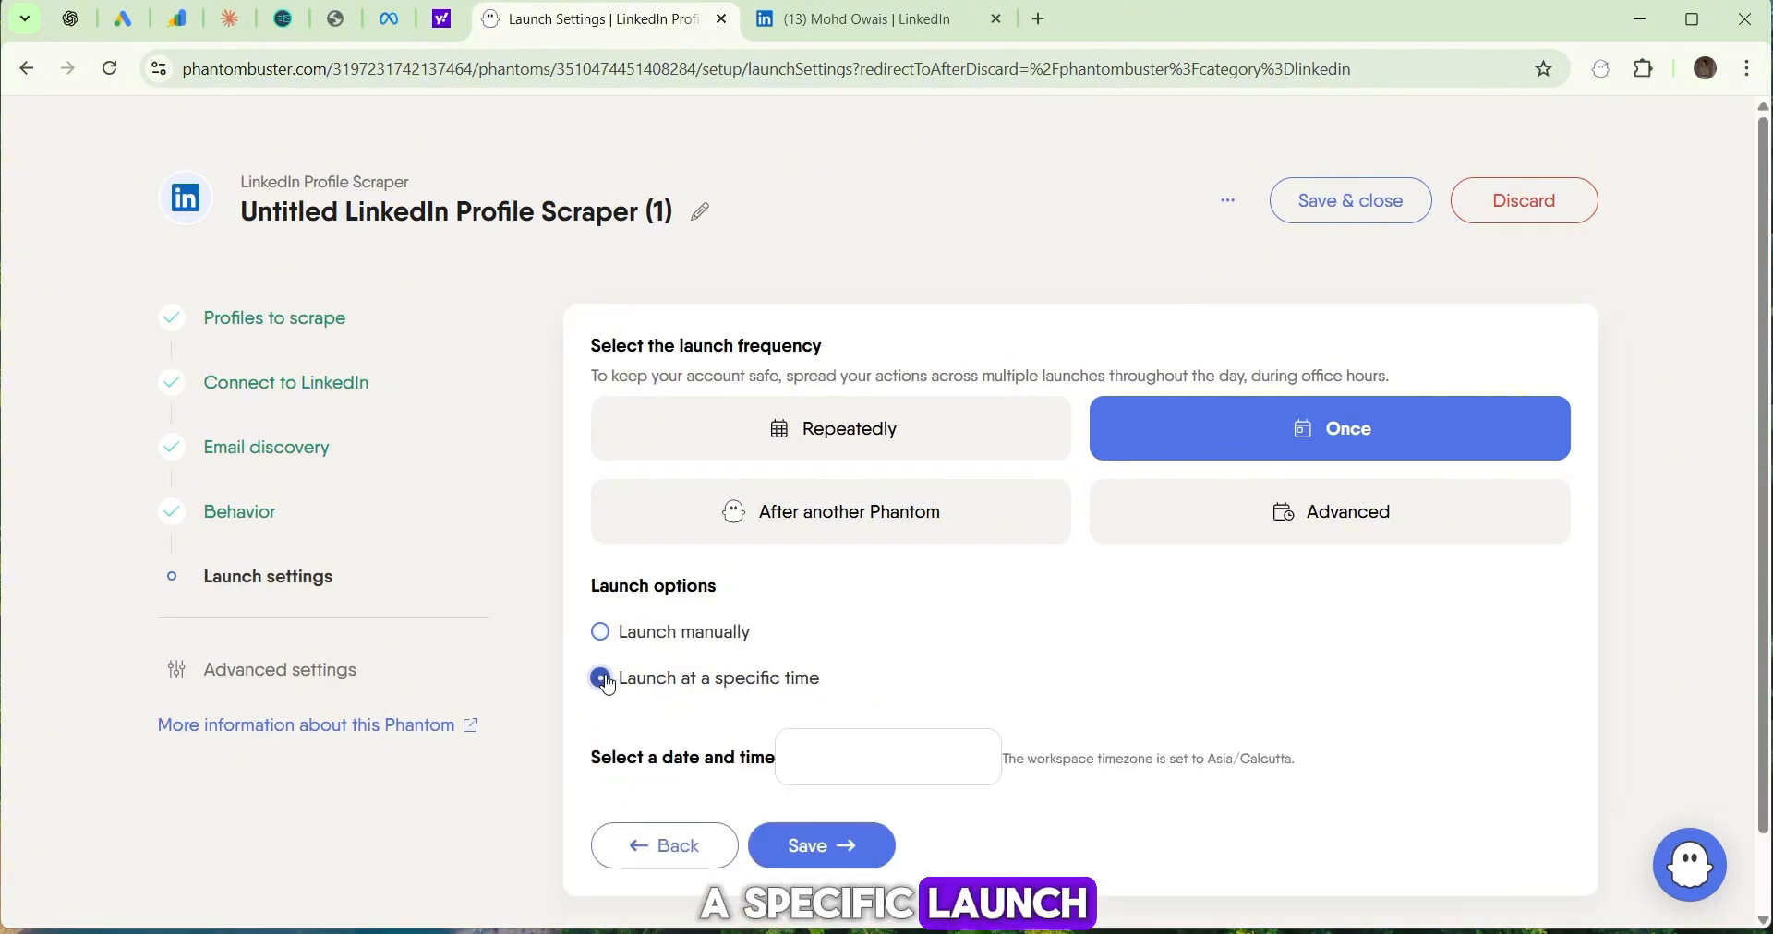
{"action": "left_click", "coordinate": [826, 739]}
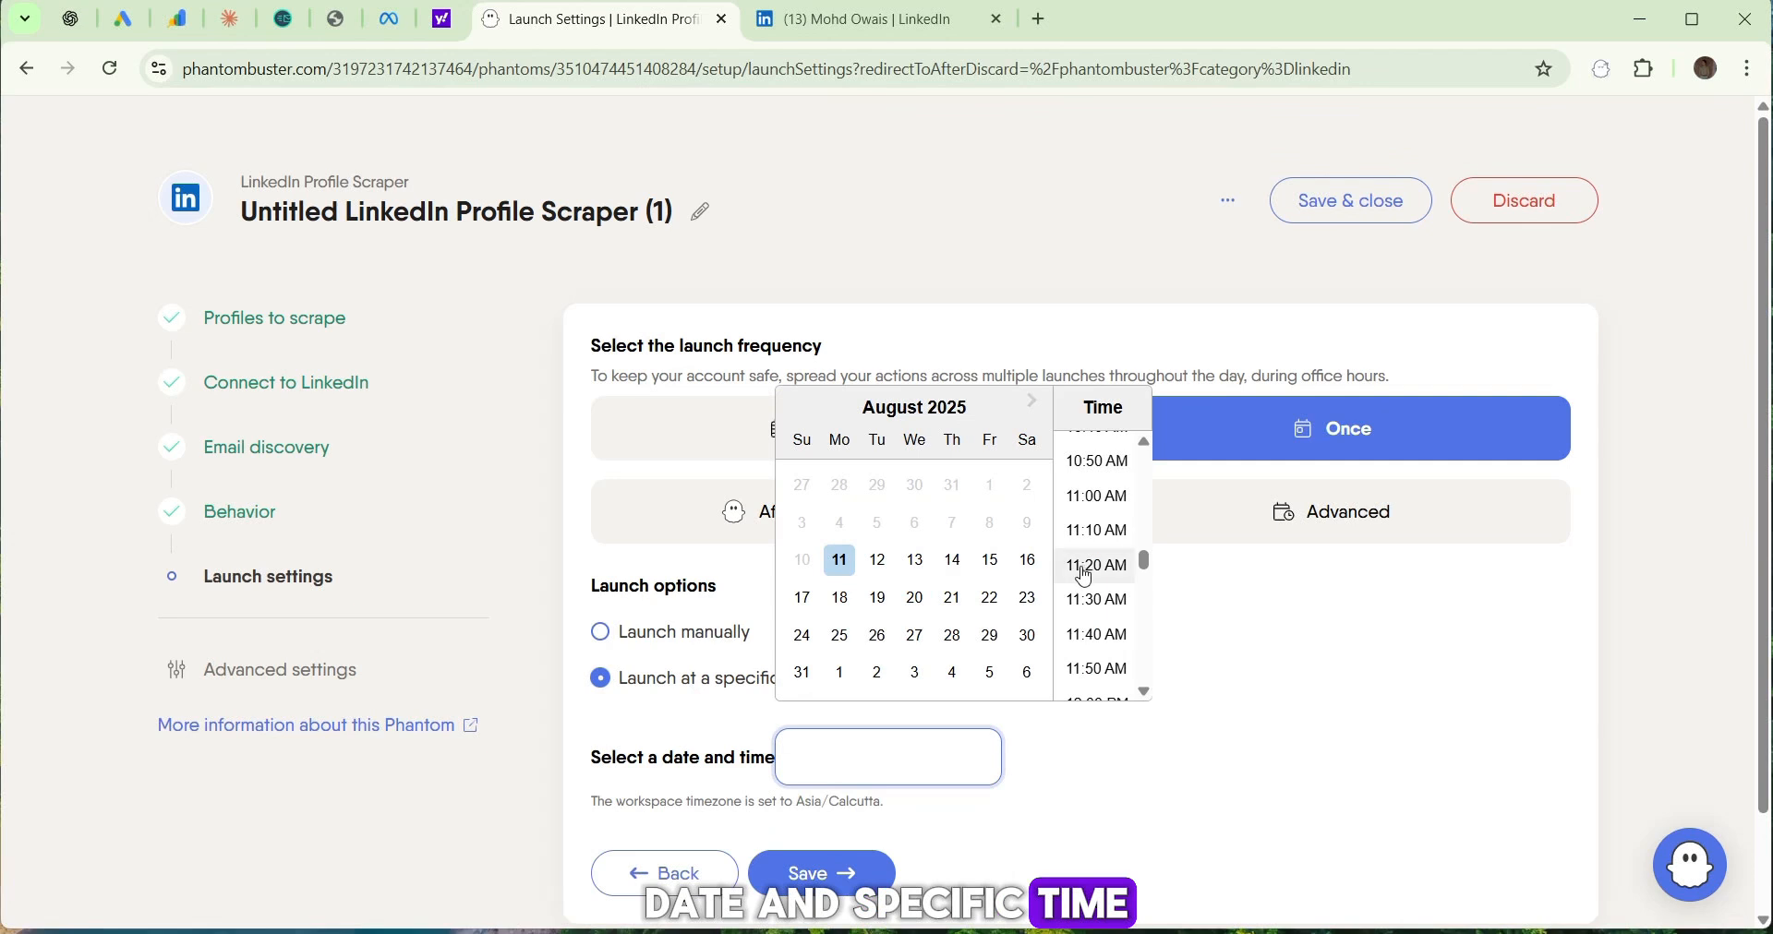
{"action": "left_click", "coordinate": [601, 635]}
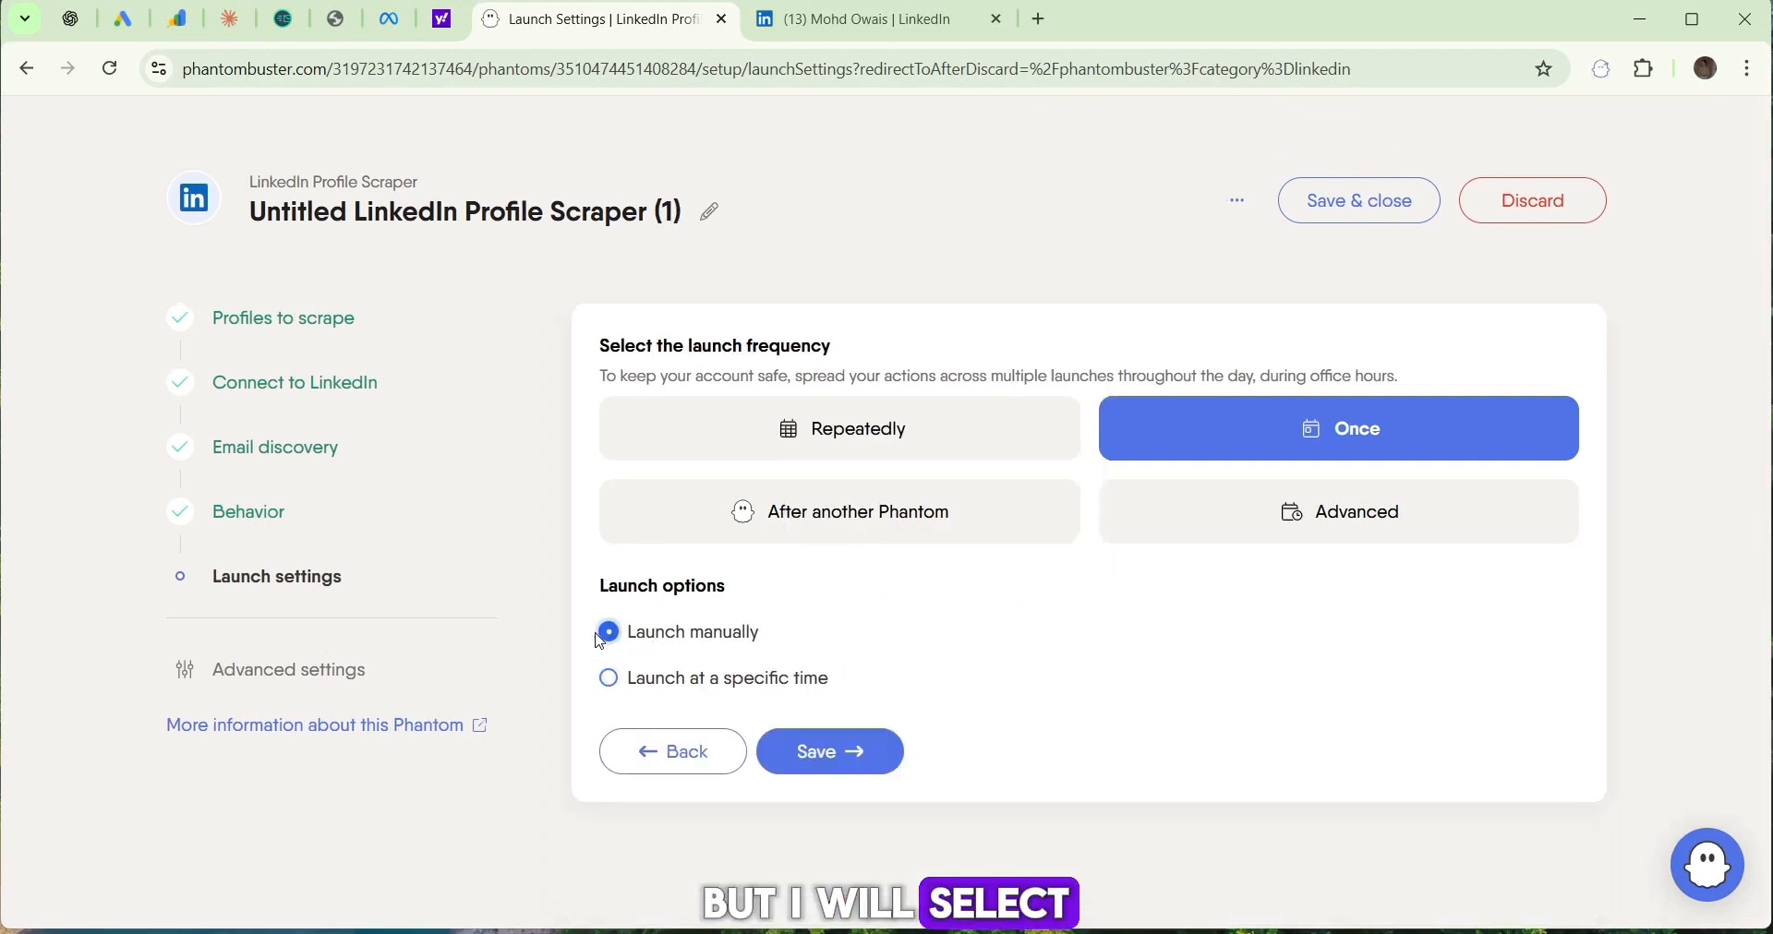
Save the launch settings with a single manual launch, and launch the LinkedIn Profile Scraper.
{"action": "left_click", "coordinate": [827, 756]}
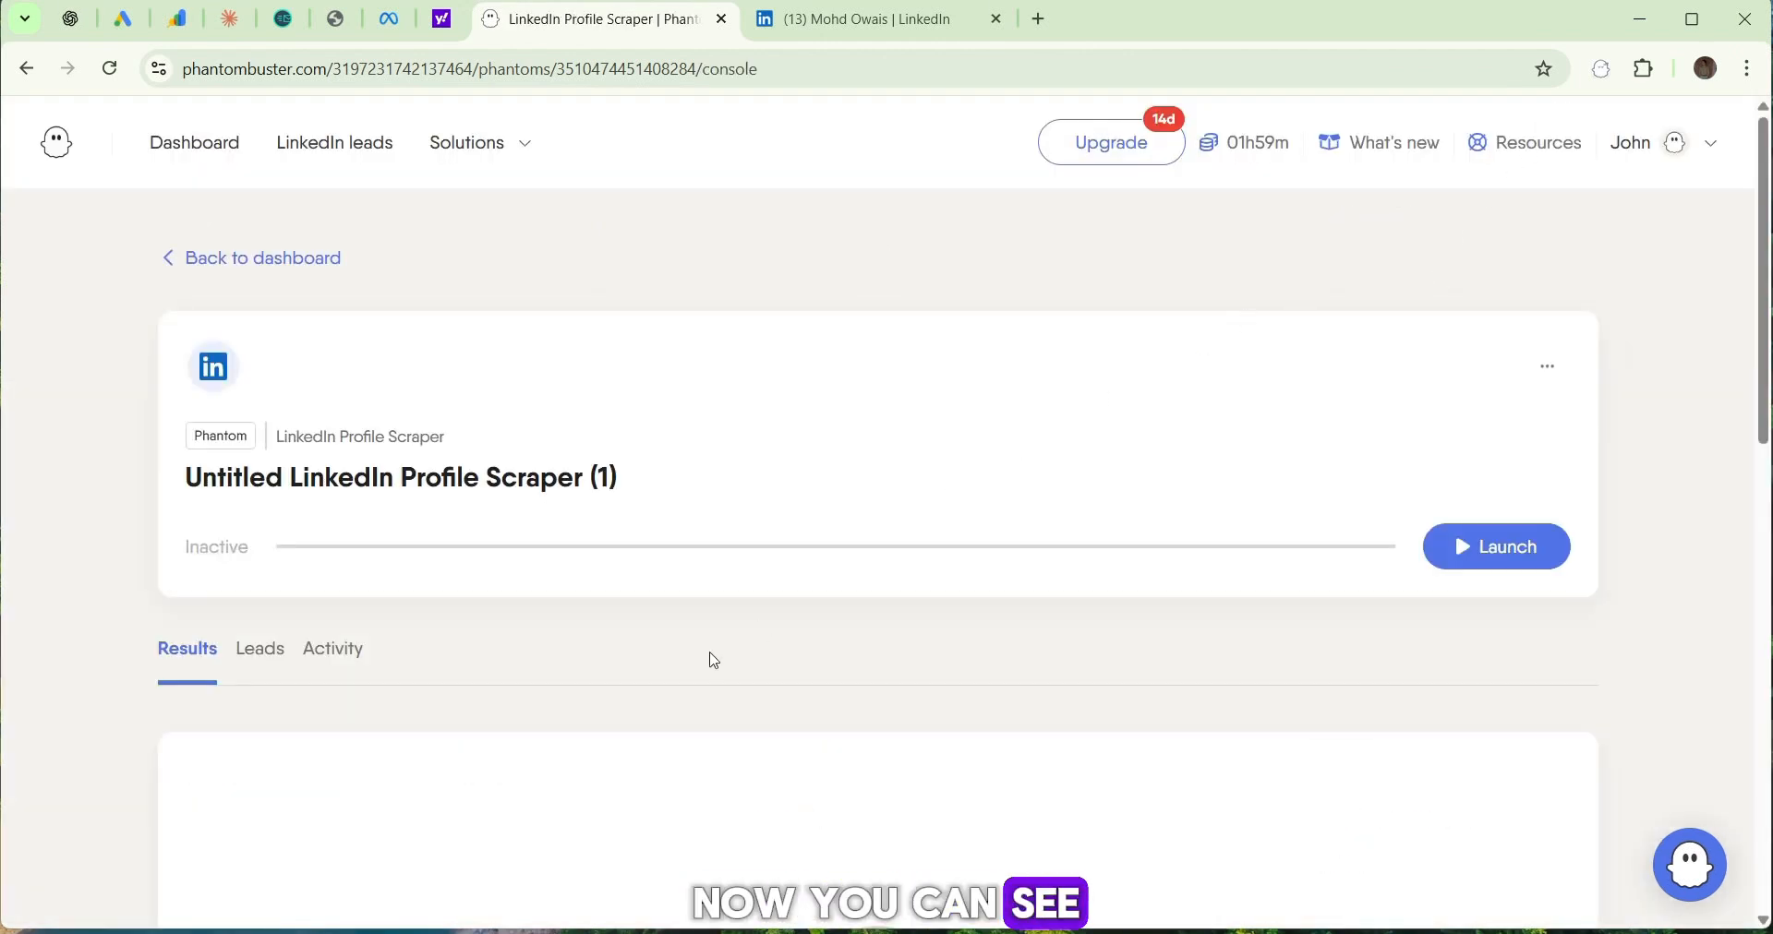
{"action": "left_click", "coordinate": [1468, 550]}
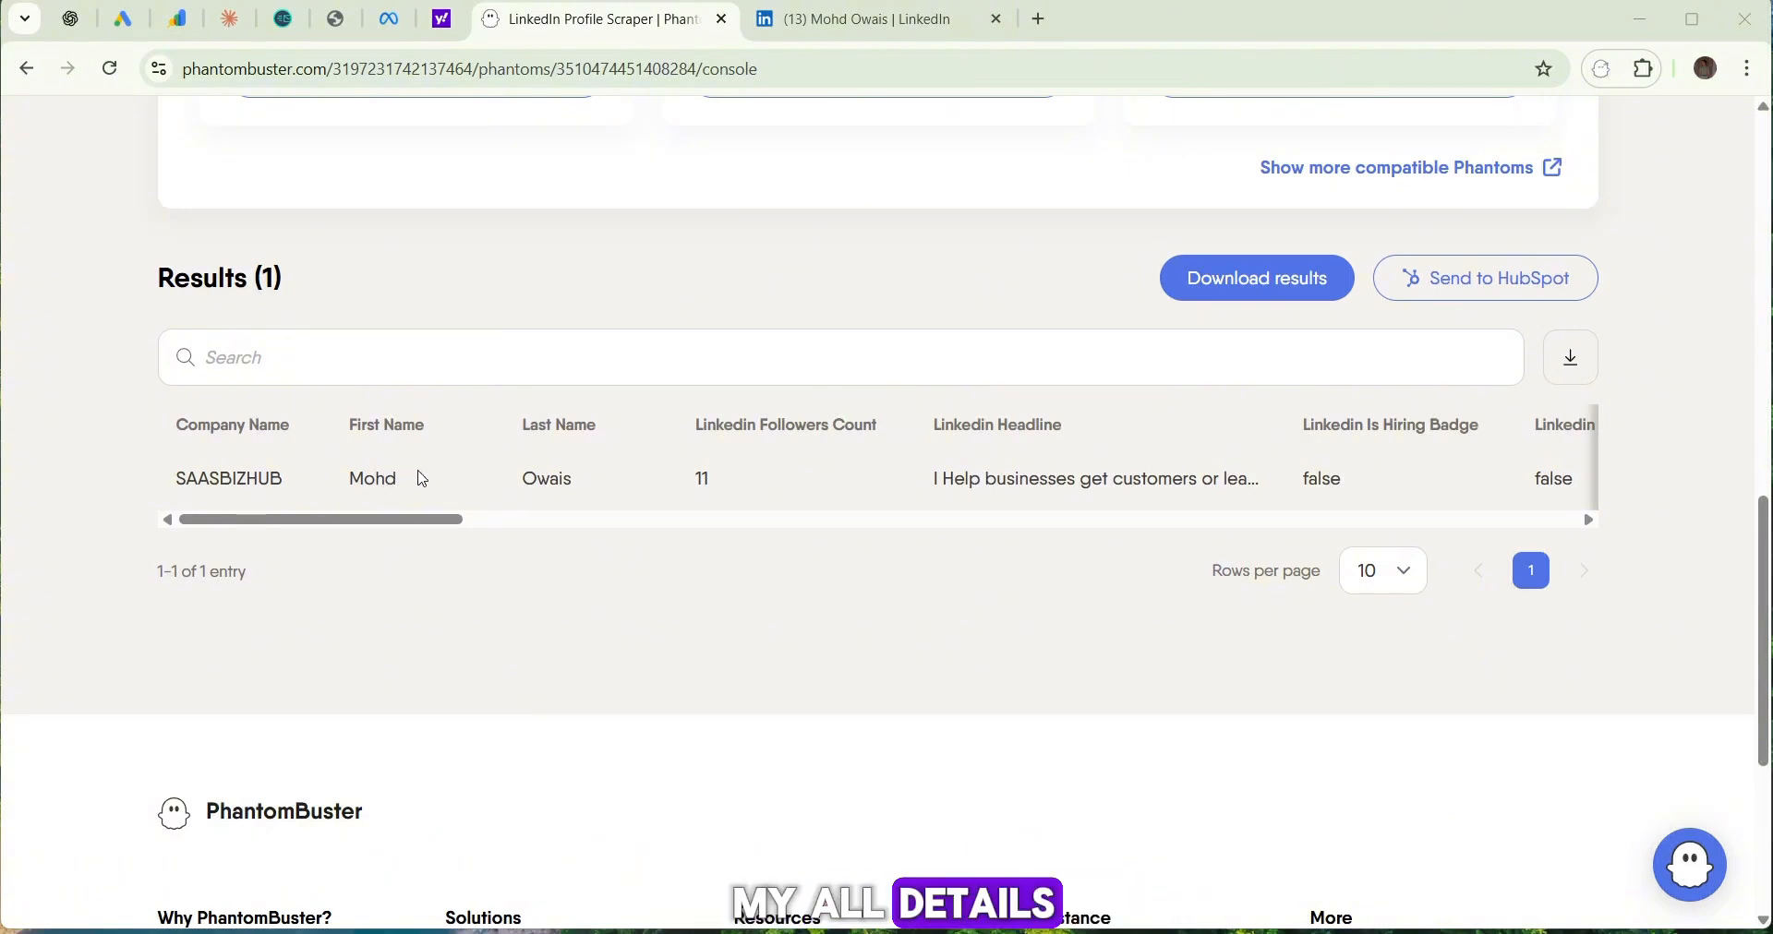
Examine the scraped profile's row in the results table across the name, headline, job, profile URL, skills and location columns.
{"action": "scroll", "coordinate": [501, 487], "scroll_direction": "right", "scroll_amount": 2}
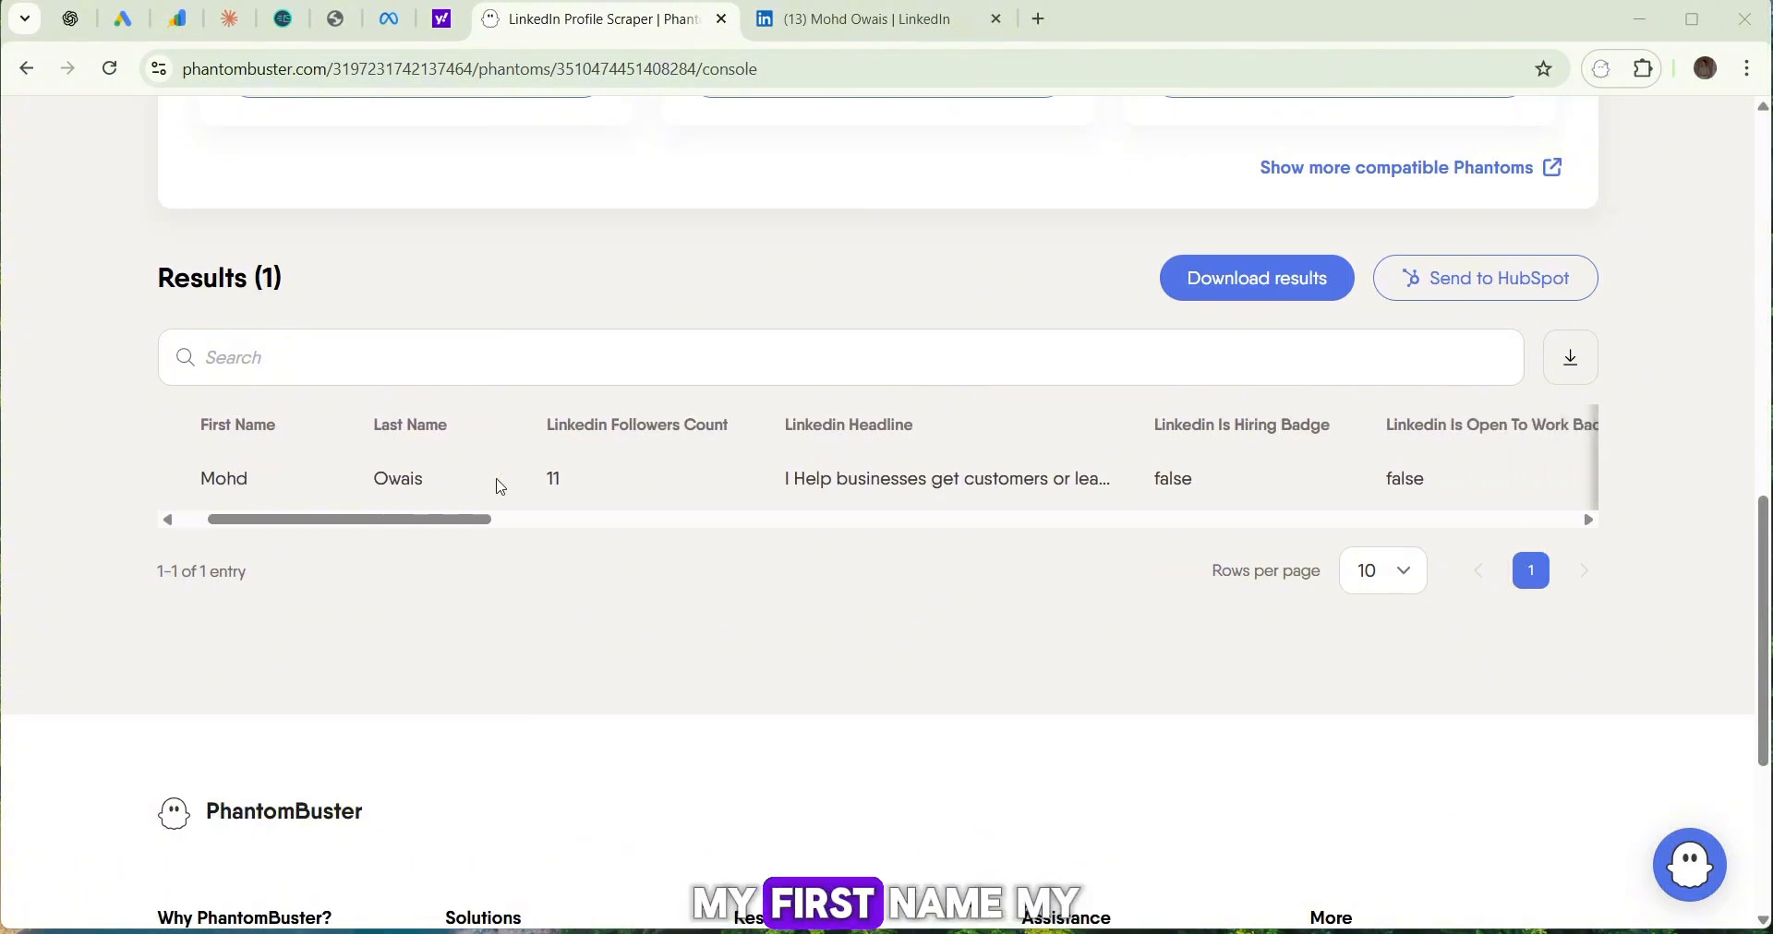
{"action": "scroll", "coordinate": [501, 487], "scroll_direction": "right", "scroll_amount": 2}
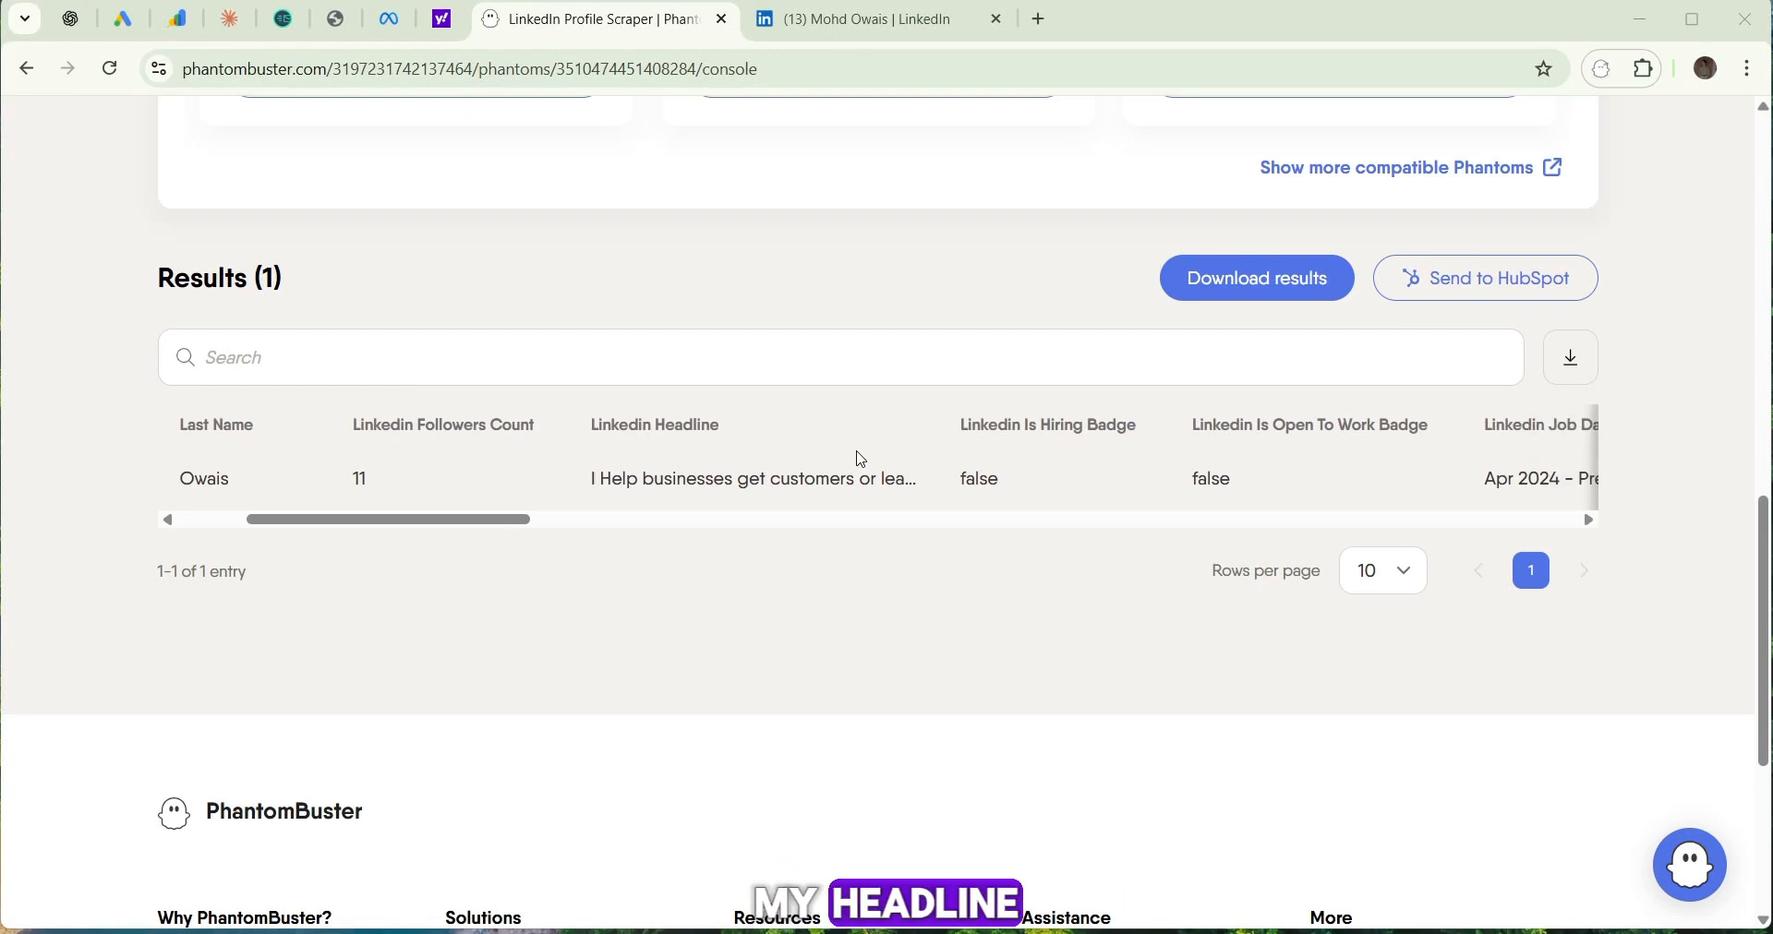
{"action": "scroll", "coordinate": [862, 459], "scroll_direction": "right", "scroll_amount": 3}
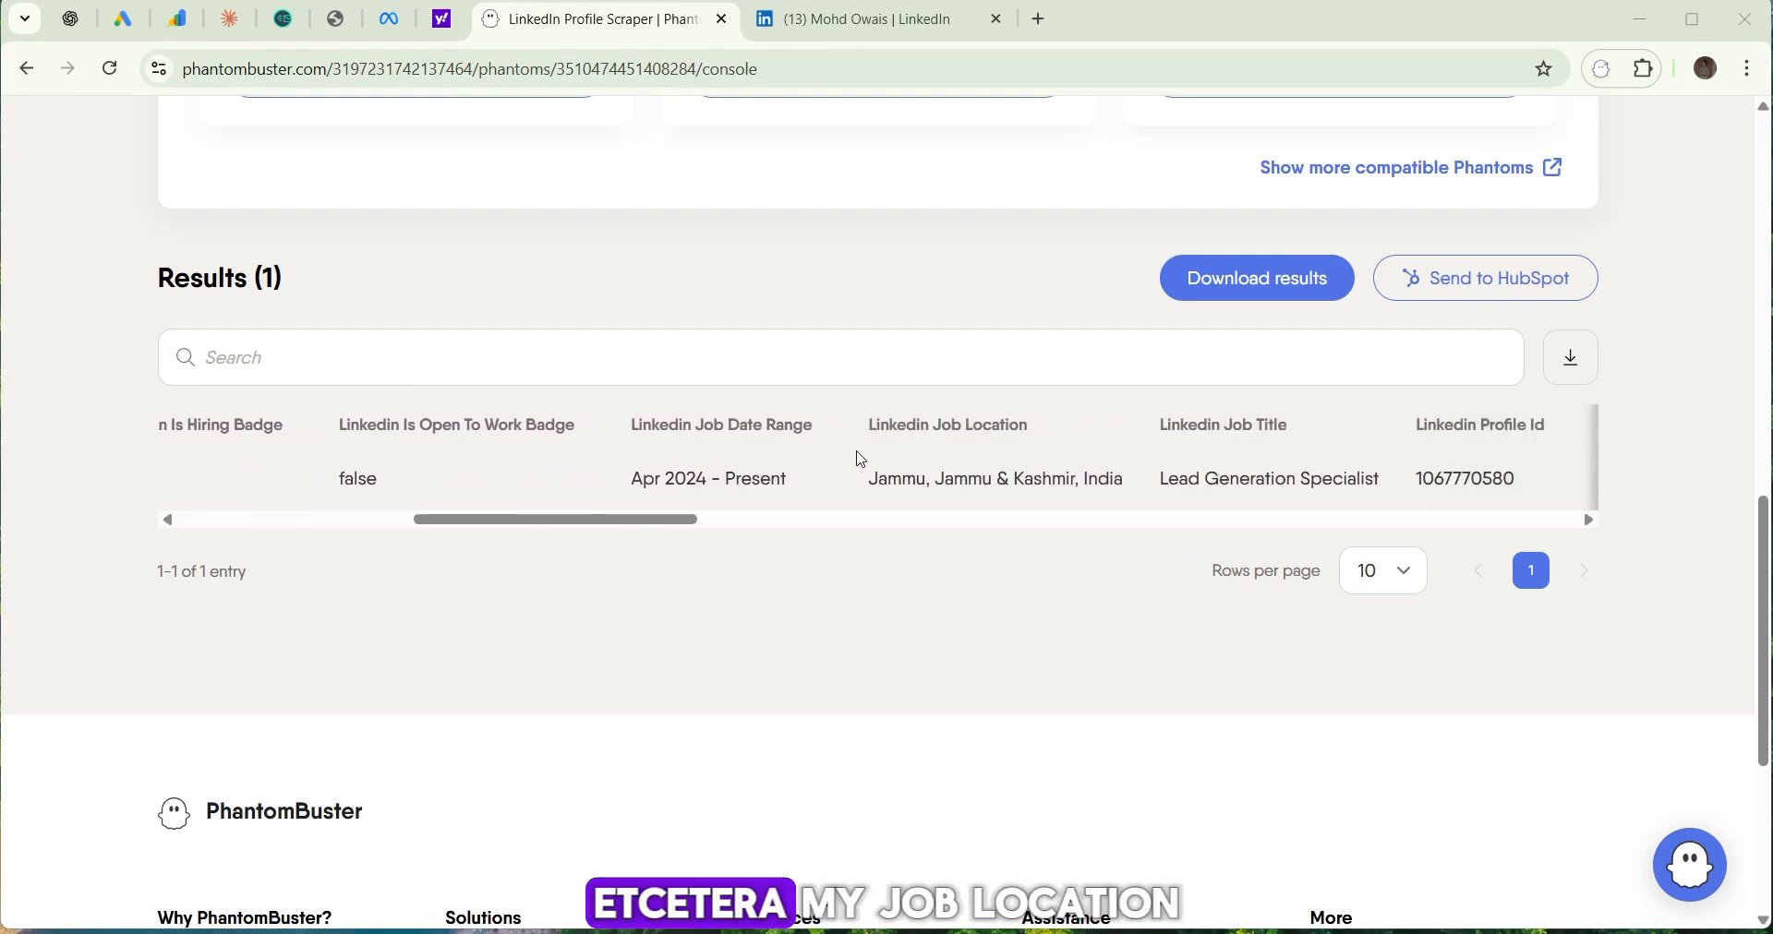
{"action": "scroll", "coordinate": [861, 459], "scroll_direction": "right", "scroll_amount": 3}
{"action": "scroll", "coordinate": [858, 458], "scroll_direction": "left", "scroll_amount": 2}
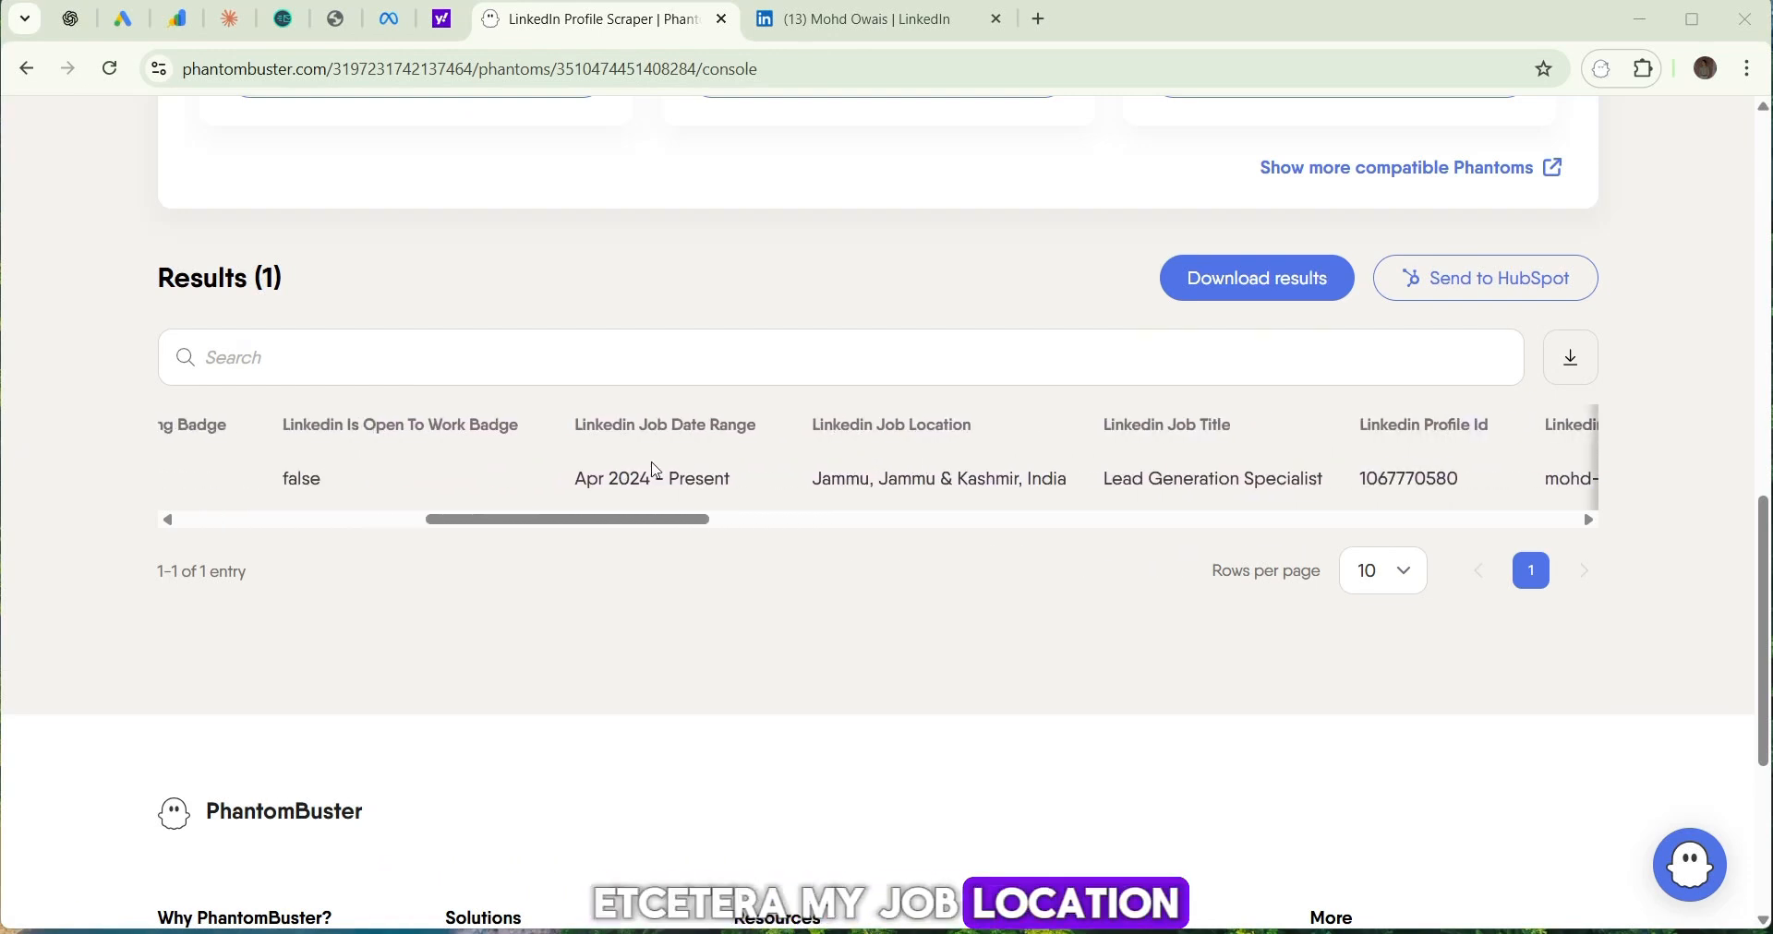
{"action": "scroll", "coordinate": [1062, 483], "scroll_direction": "right", "scroll_amount": 5}
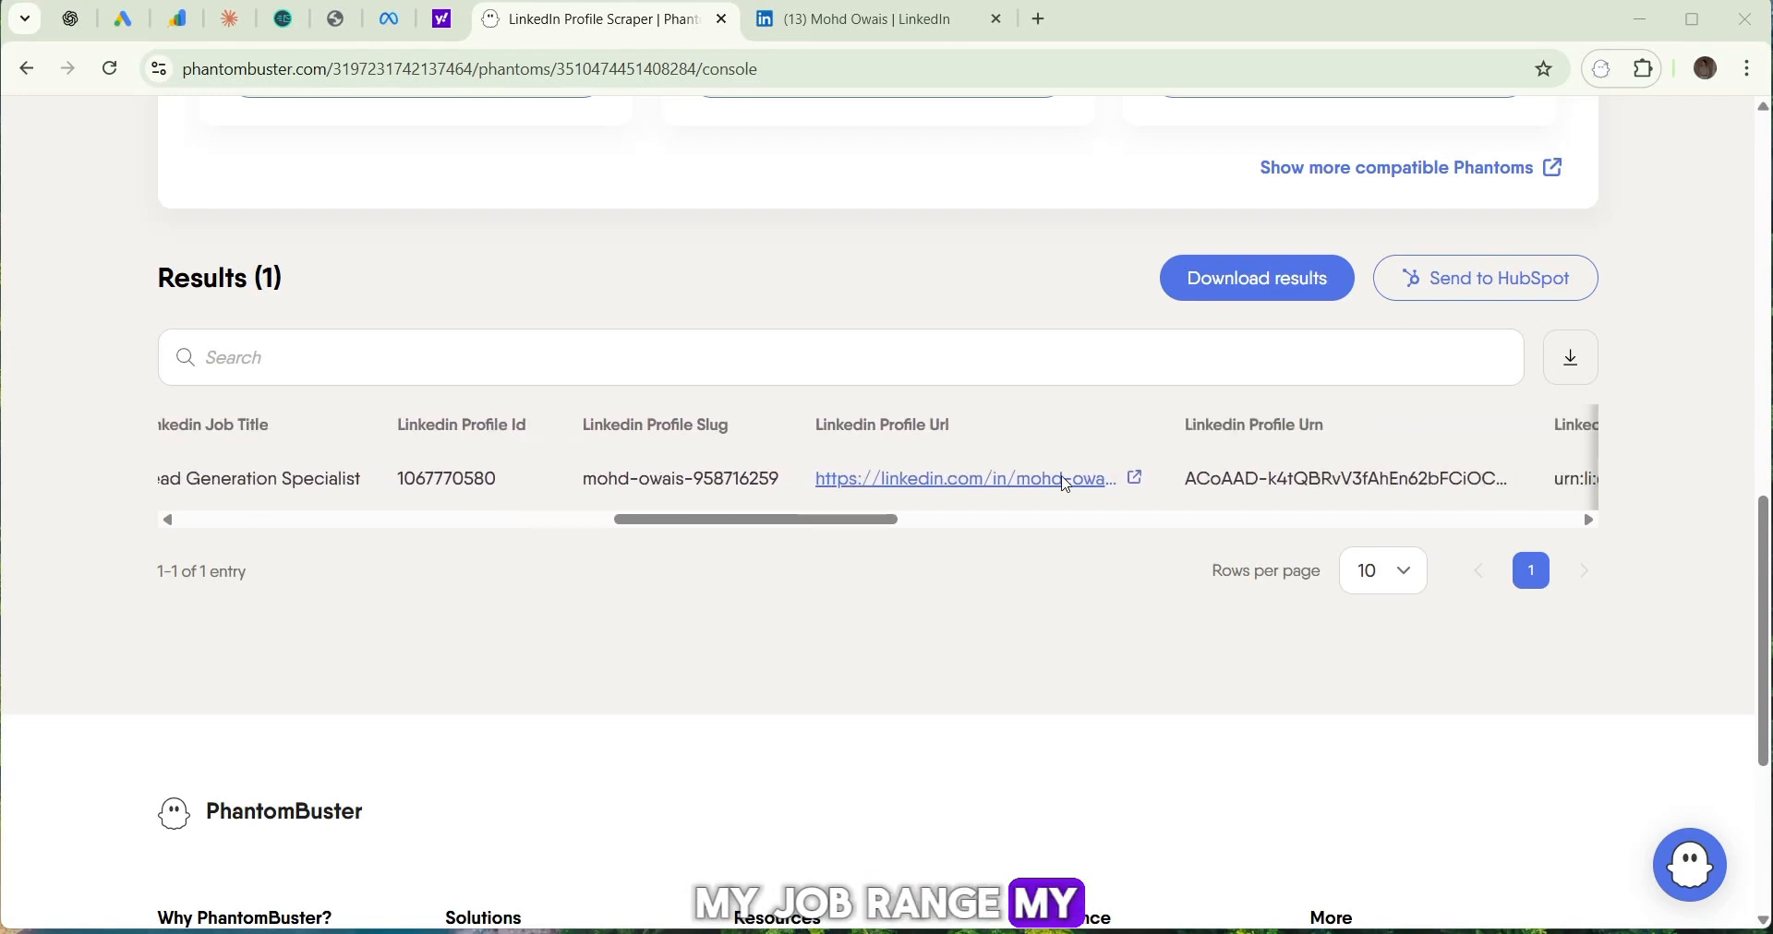
{"action": "scroll", "coordinate": [1066, 484], "scroll_direction": "right", "scroll_amount": 8}
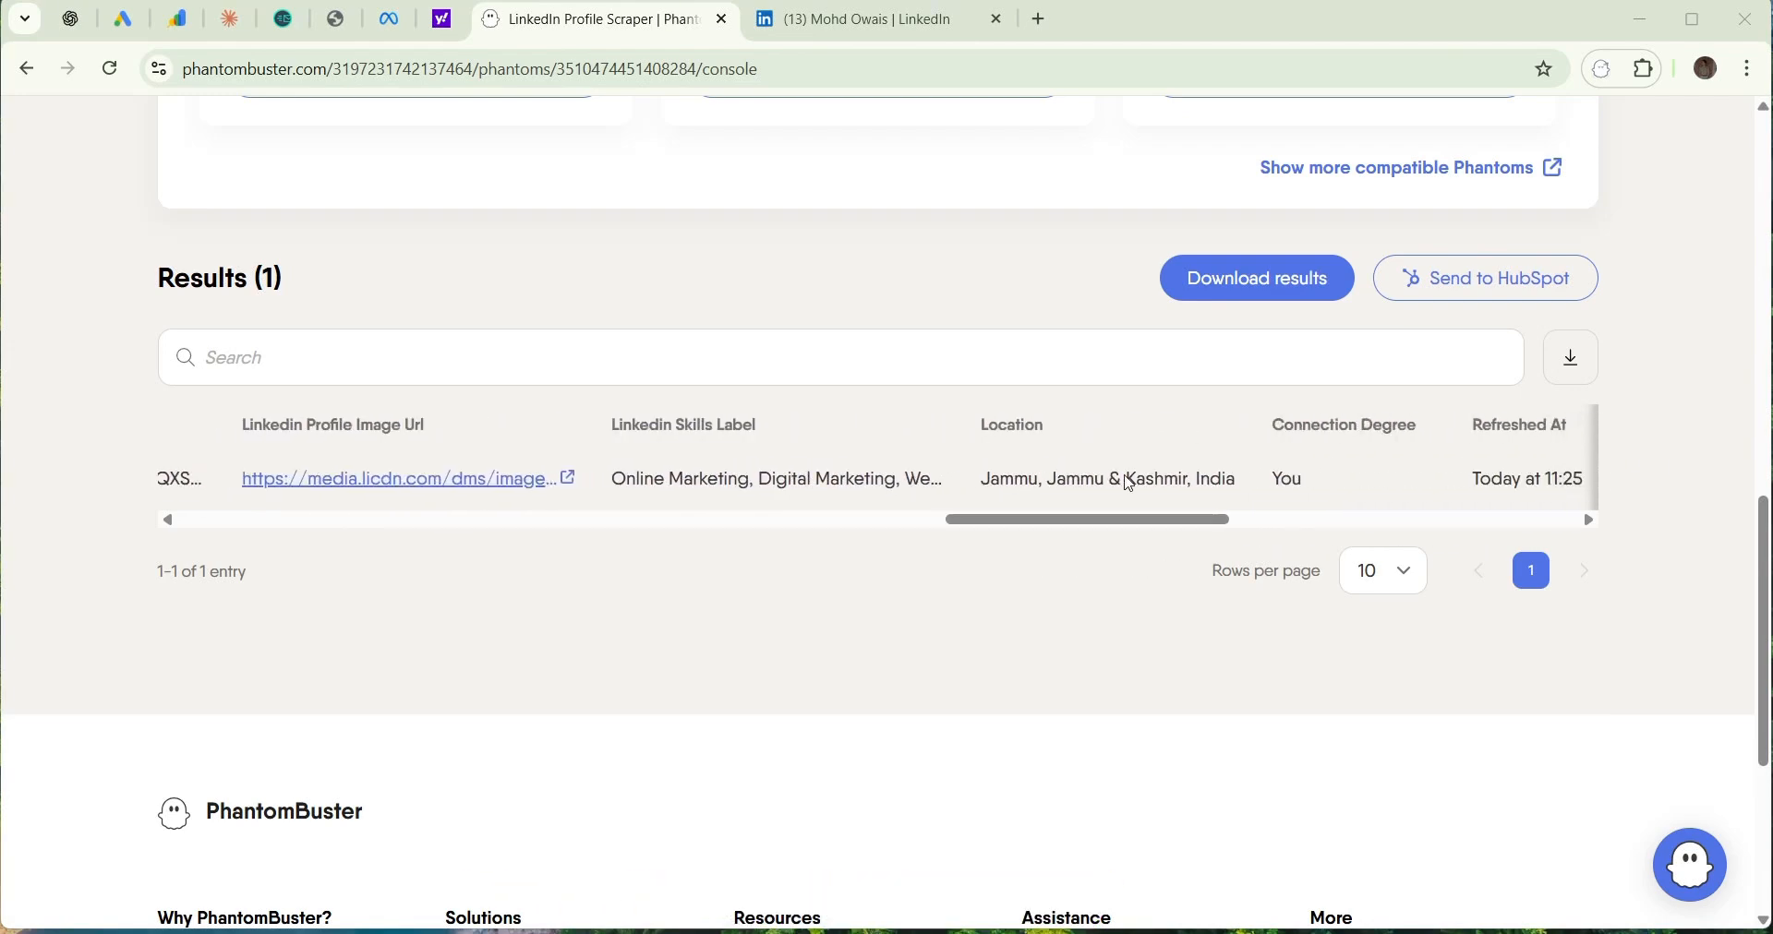
{"action": "scroll", "coordinate": [1338, 479], "scroll_direction": "right", "scroll_amount": 6}
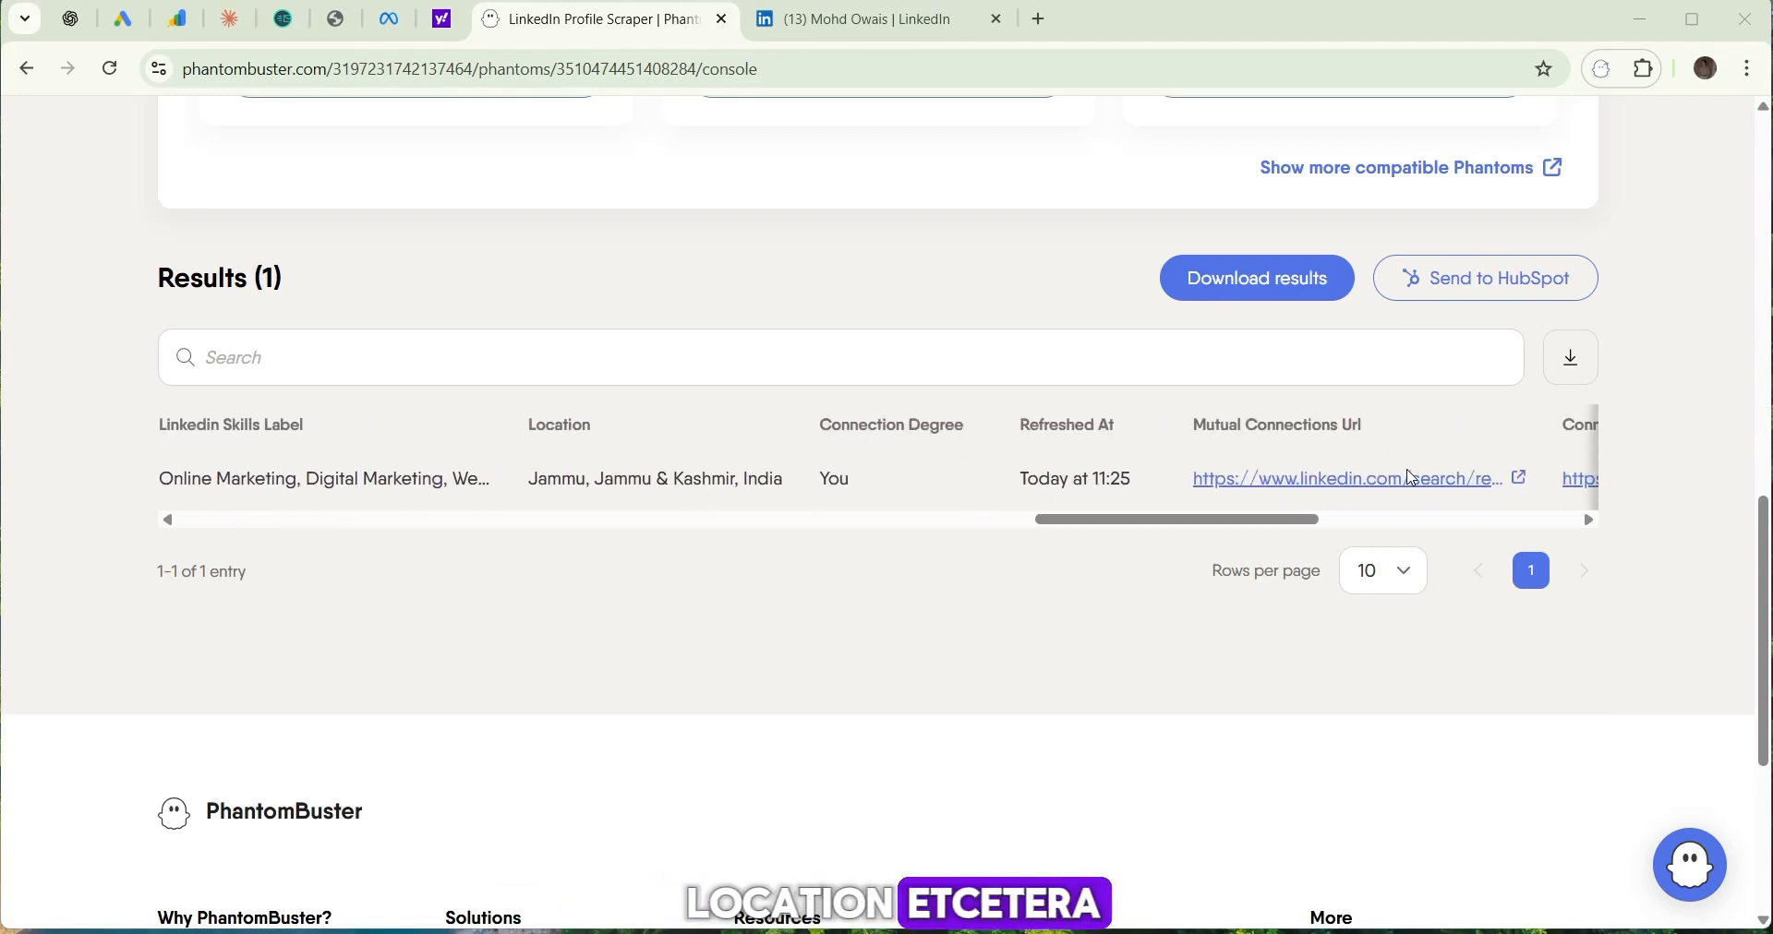
Browse the Instagram category of the Phantom store and examine the available follower, auto-like, auto-follow and scraper Phantoms.
{"action": "scroll", "coordinate": [1251, 471], "scroll_direction": "up", "scroll_amount": 2}
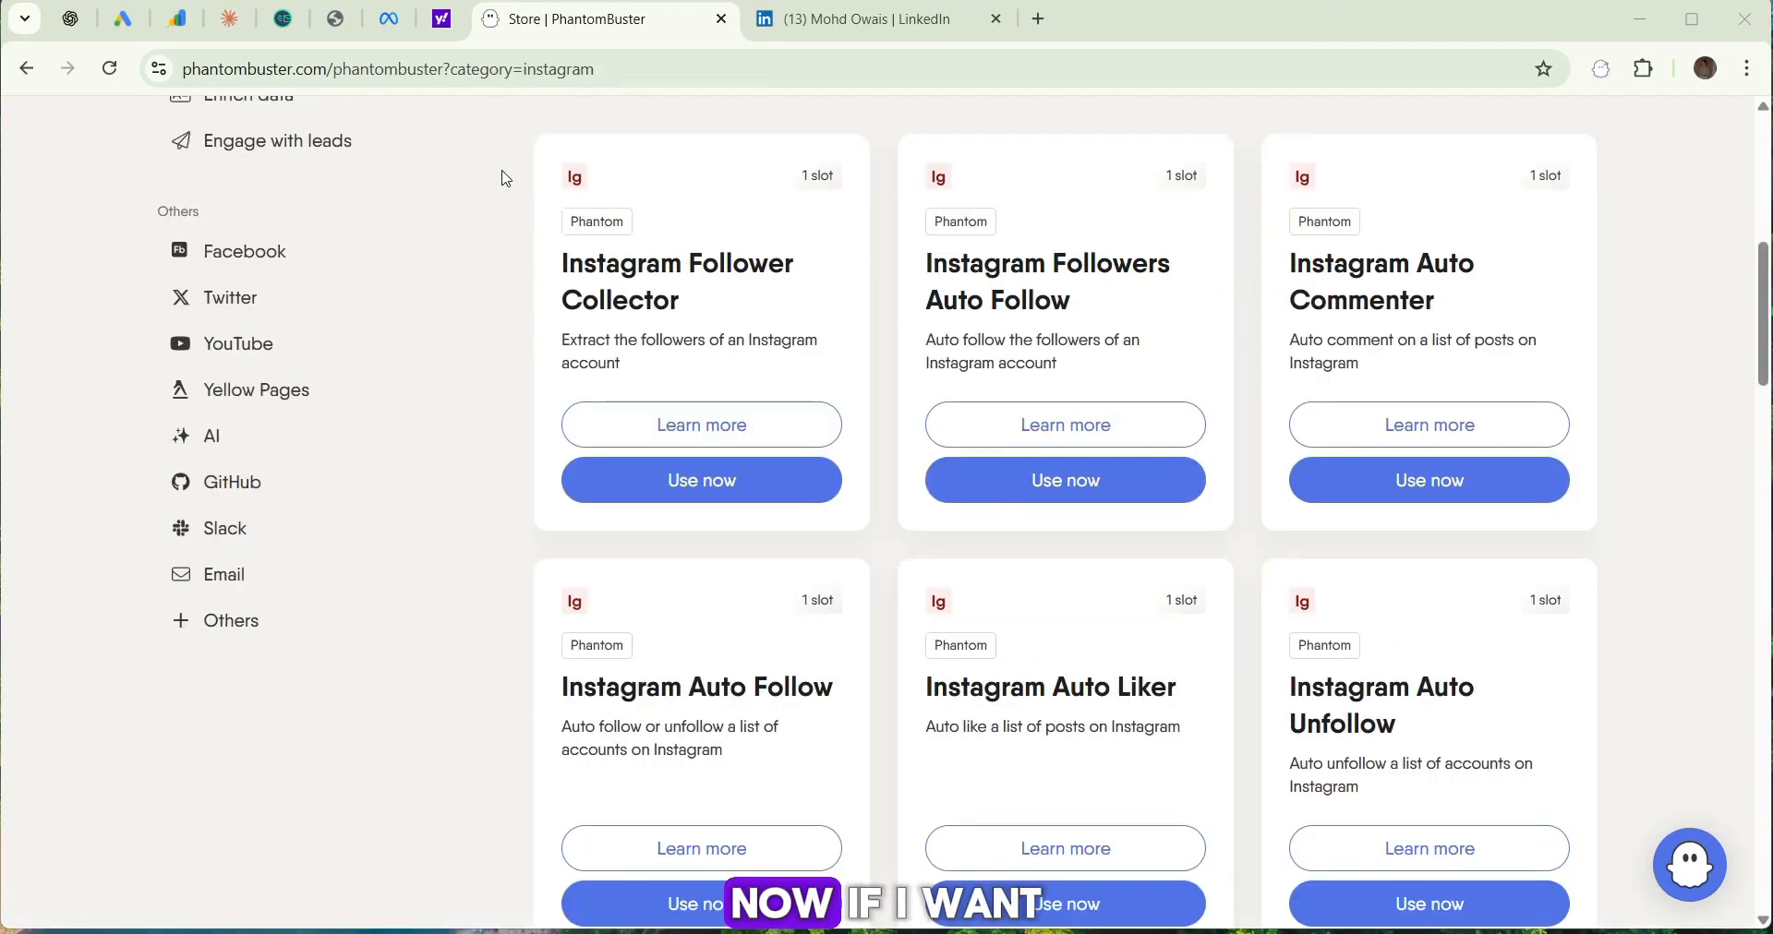
{"action": "scroll", "coordinate": [503, 177], "scroll_direction": "up", "scroll_amount": 3}
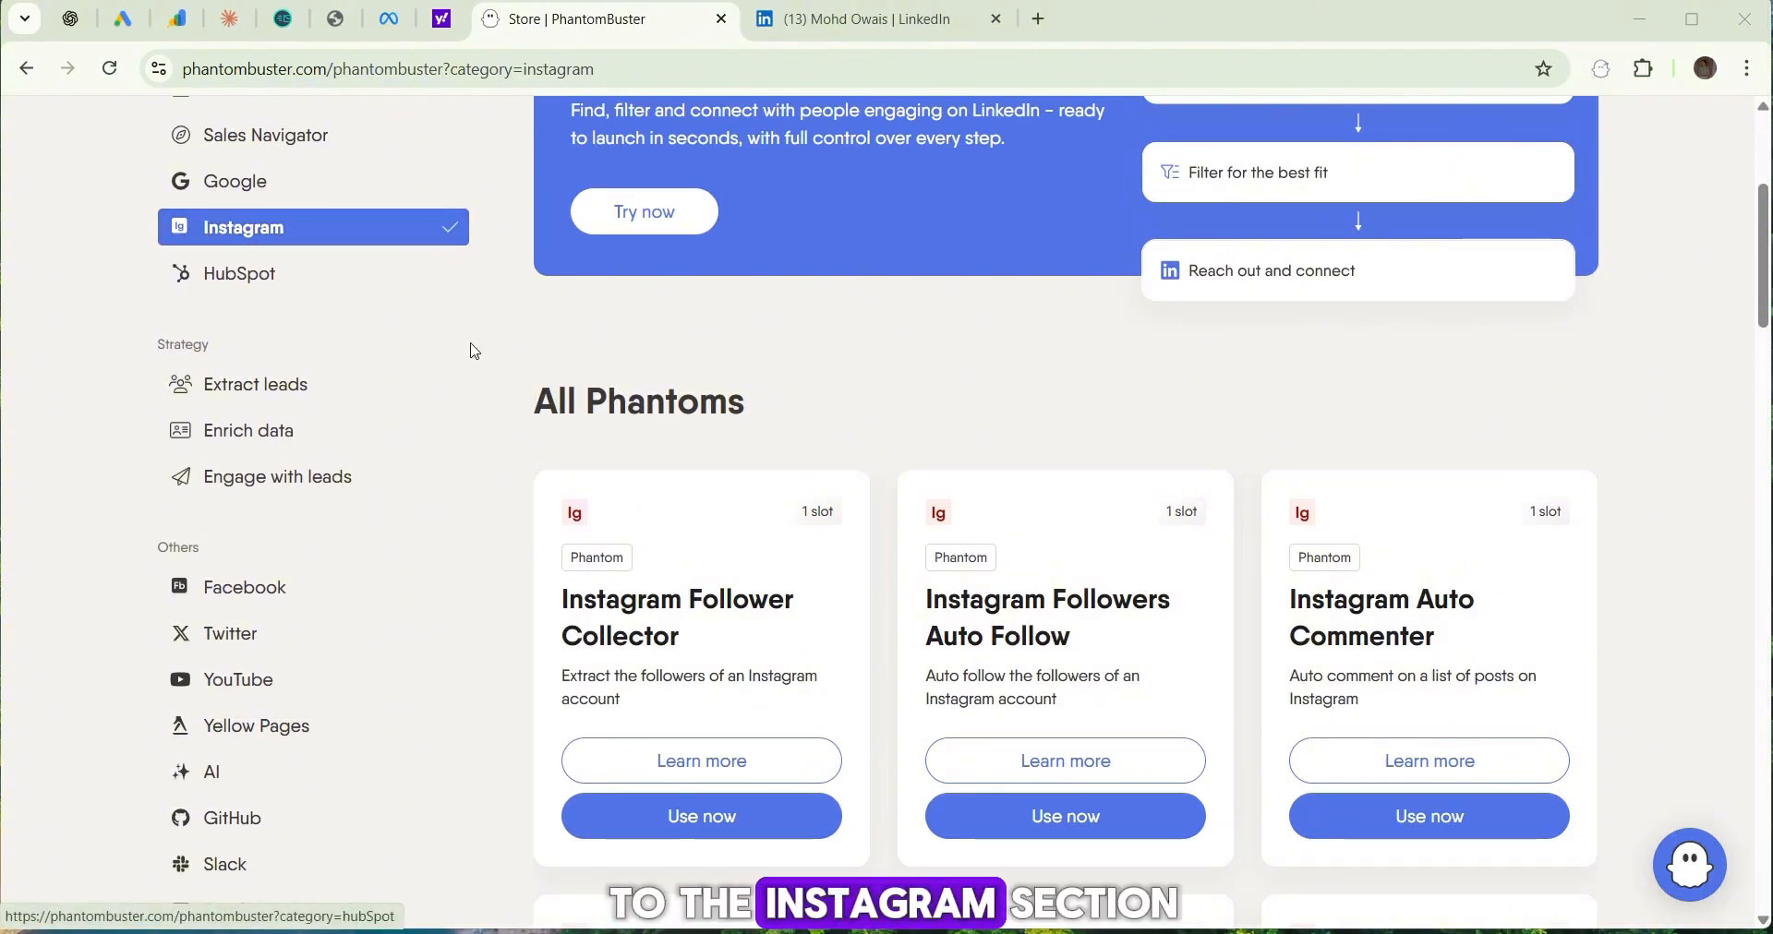
{"action": "scroll", "coordinate": [713, 524], "scroll_direction": "down", "scroll_amount": 5}
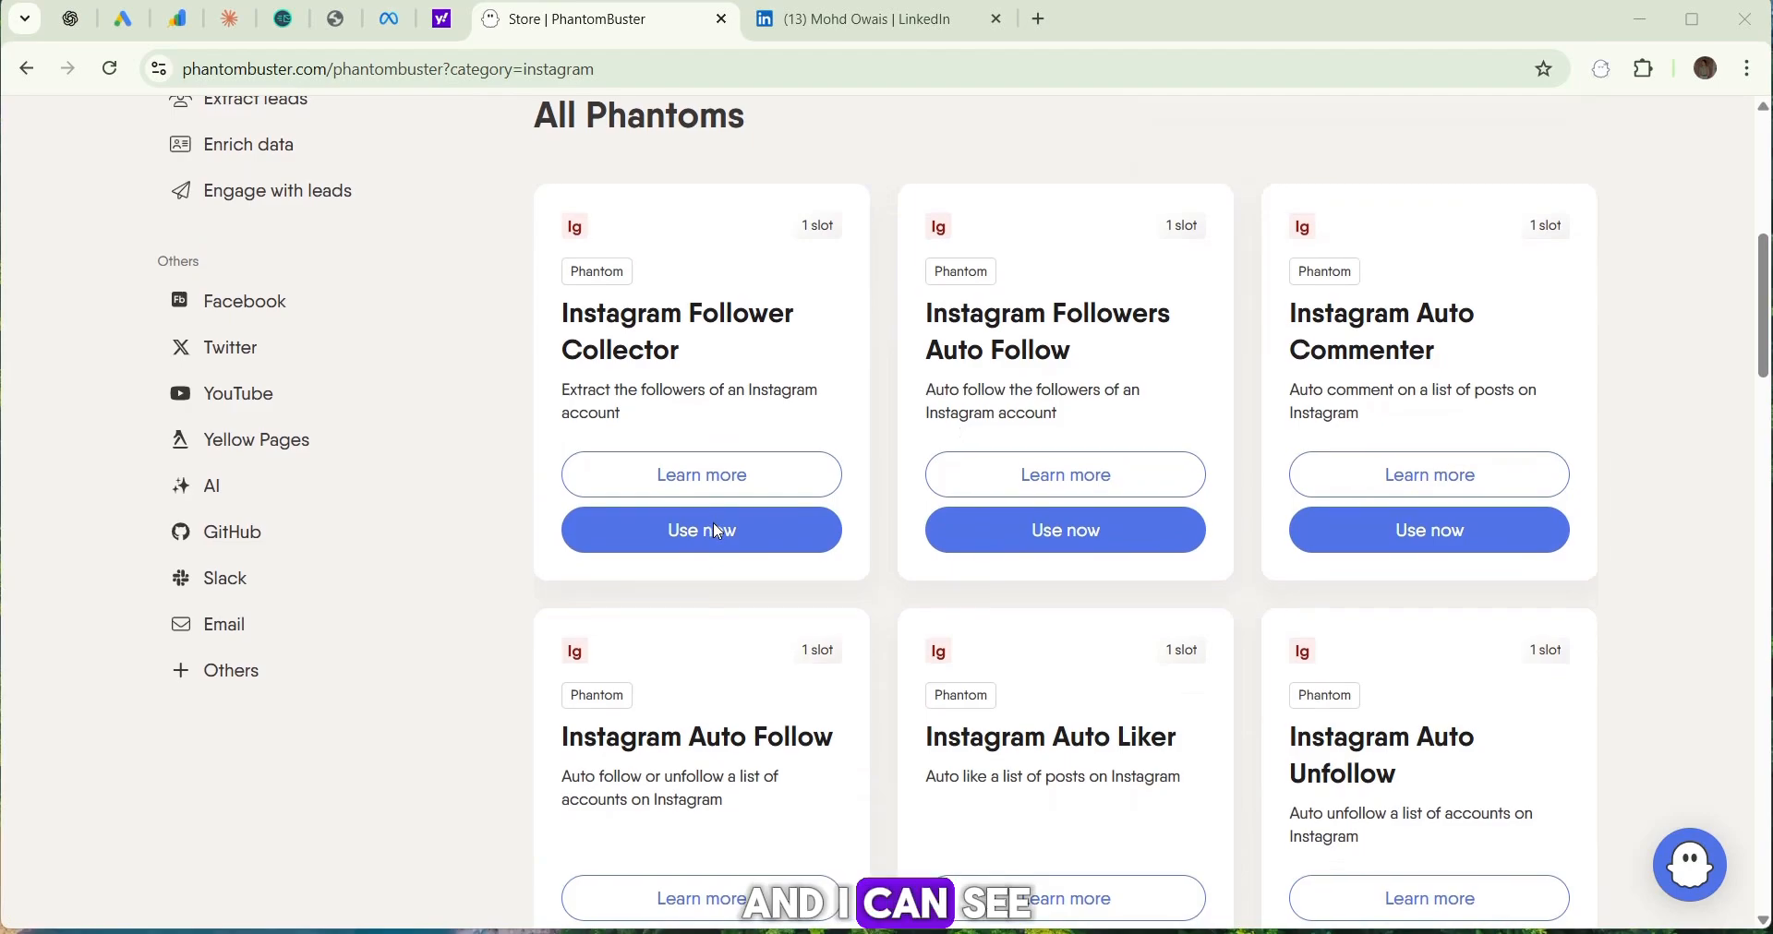
{"action": "scroll", "coordinate": [713, 524], "scroll_direction": "down", "scroll_amount": 20}
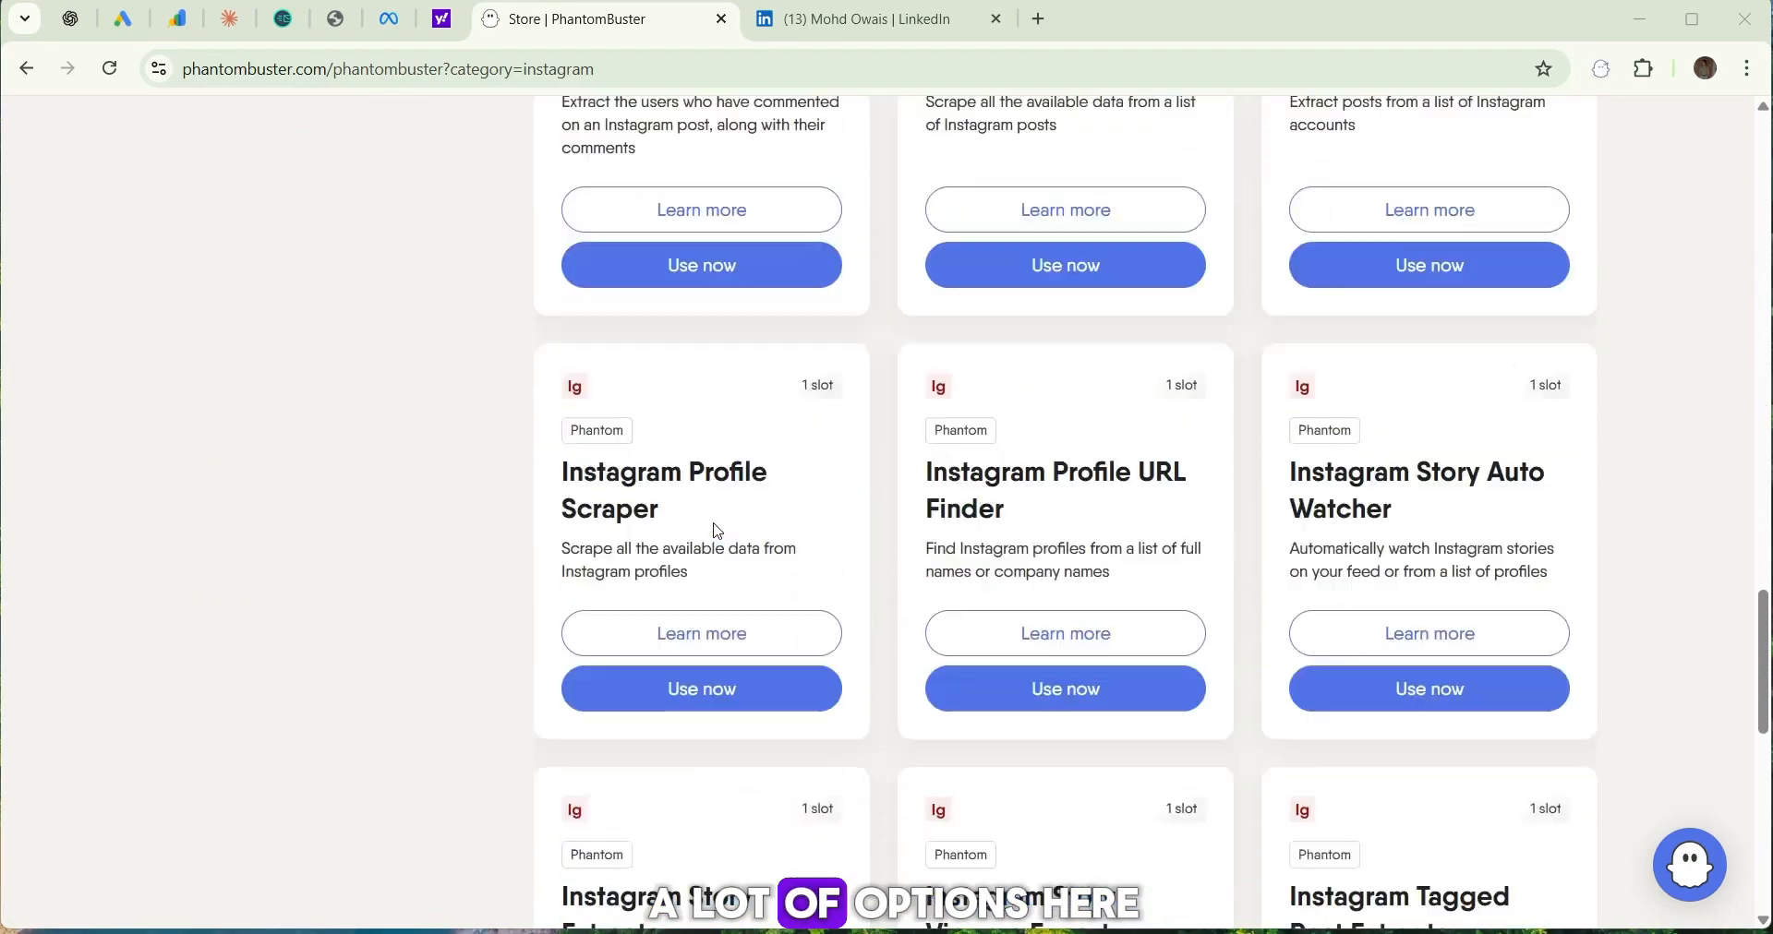
{"action": "scroll", "coordinate": [717, 531], "scroll_direction": "up", "scroll_amount": 20}
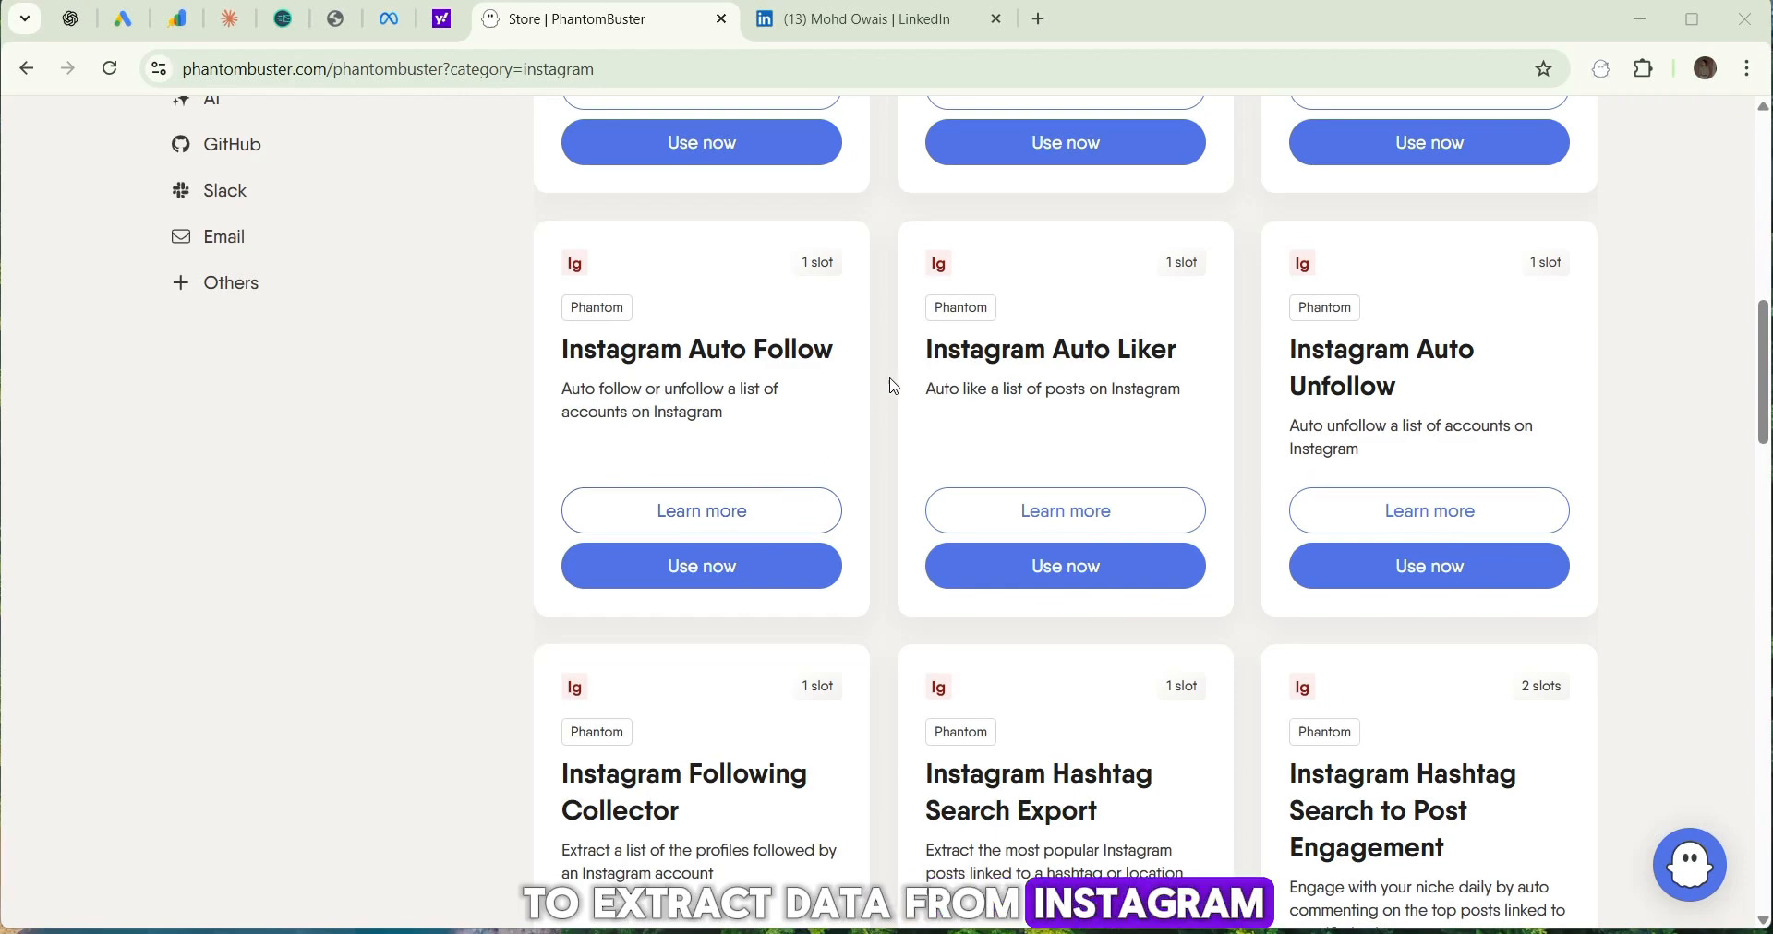
{"action": "scroll", "coordinate": [886, 385], "scroll_direction": "up", "scroll_amount": 5}
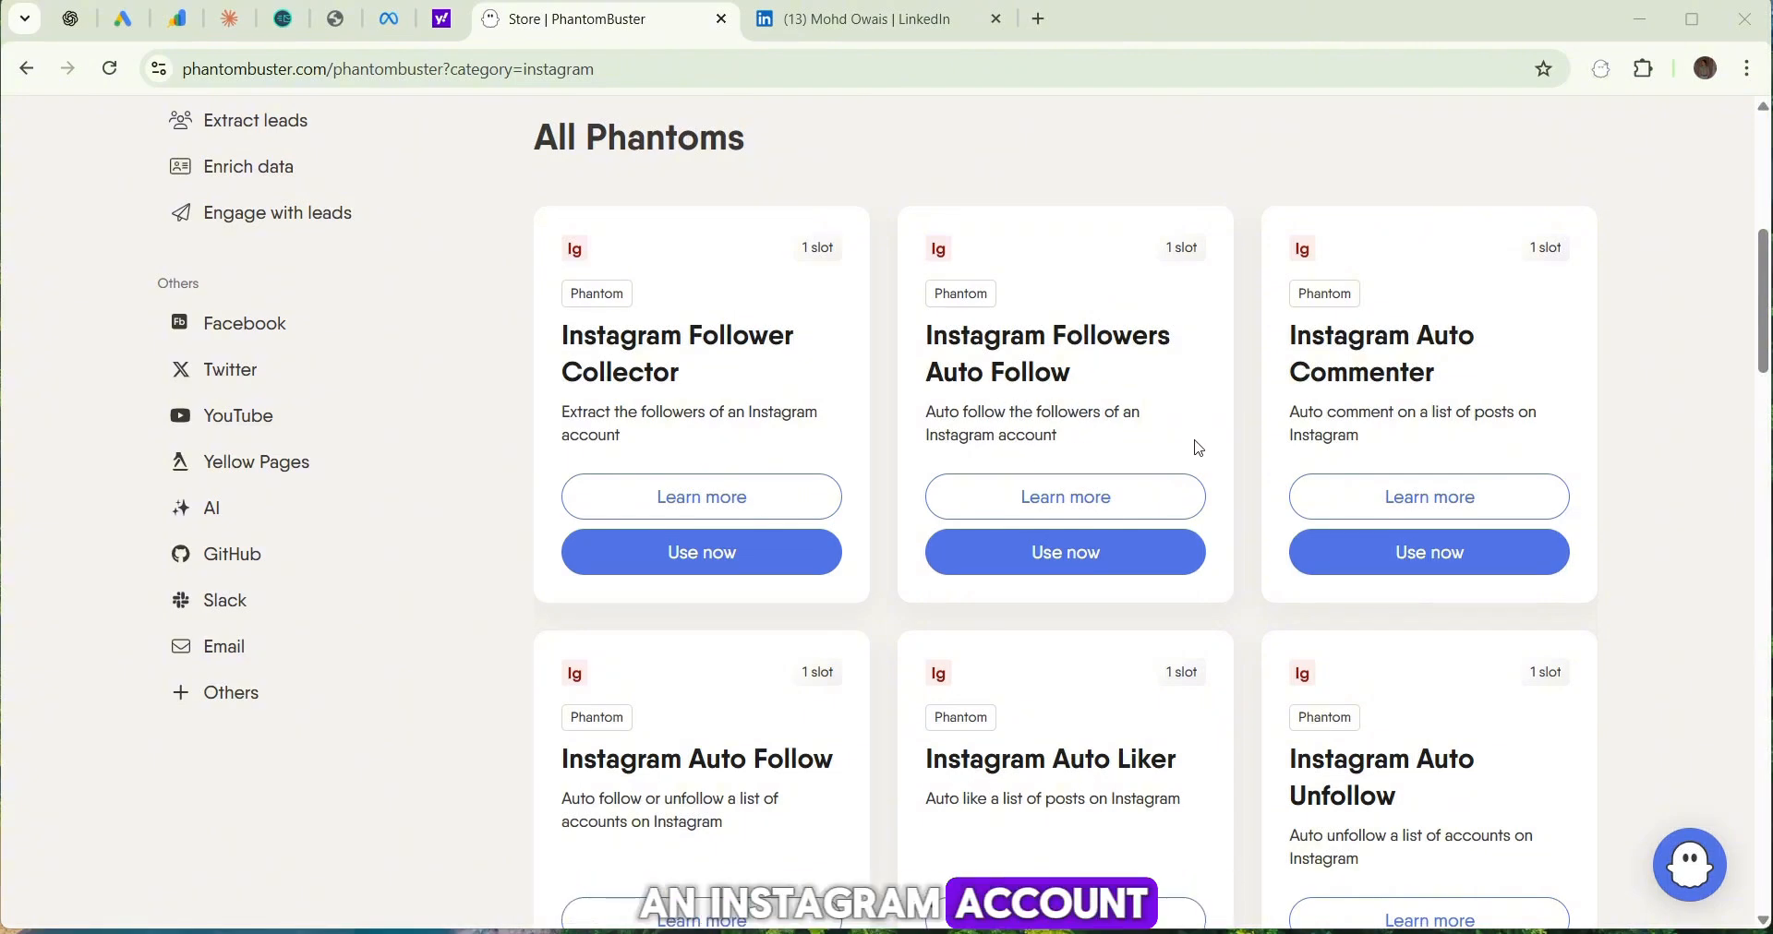
{"action": "scroll", "coordinate": [988, 554], "scroll_direction": "down", "scroll_amount": 3}
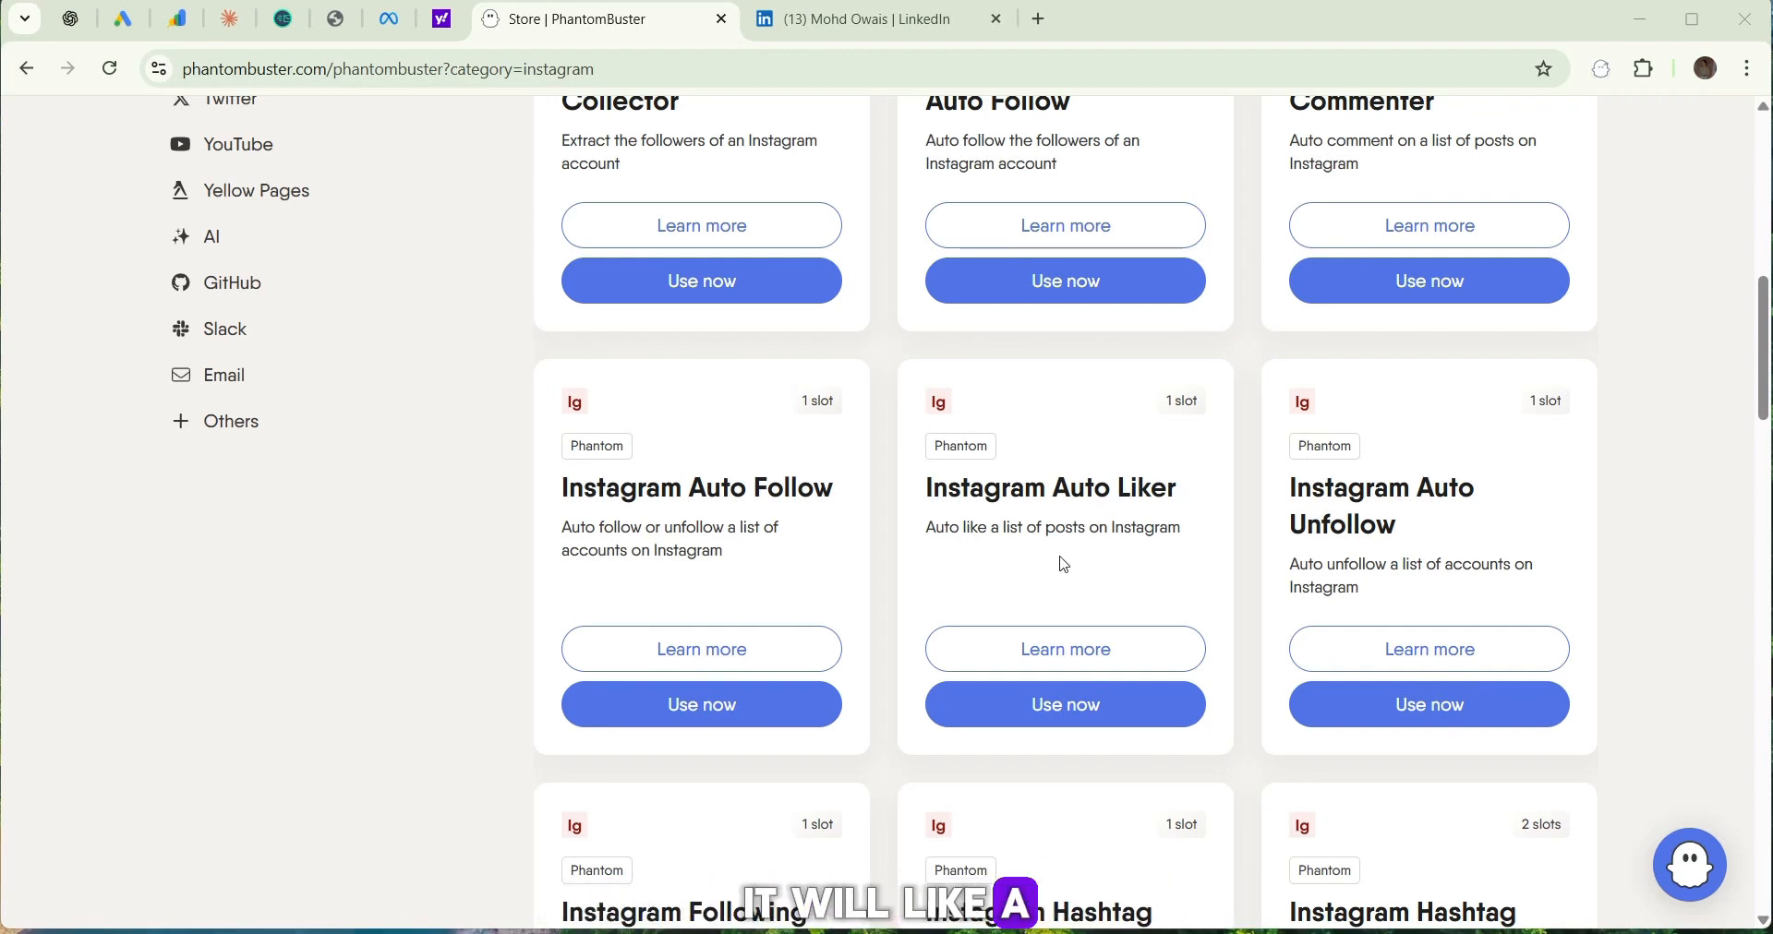
{"action": "scroll", "coordinate": [1063, 564], "scroll_direction": "up", "scroll_amount": 4}
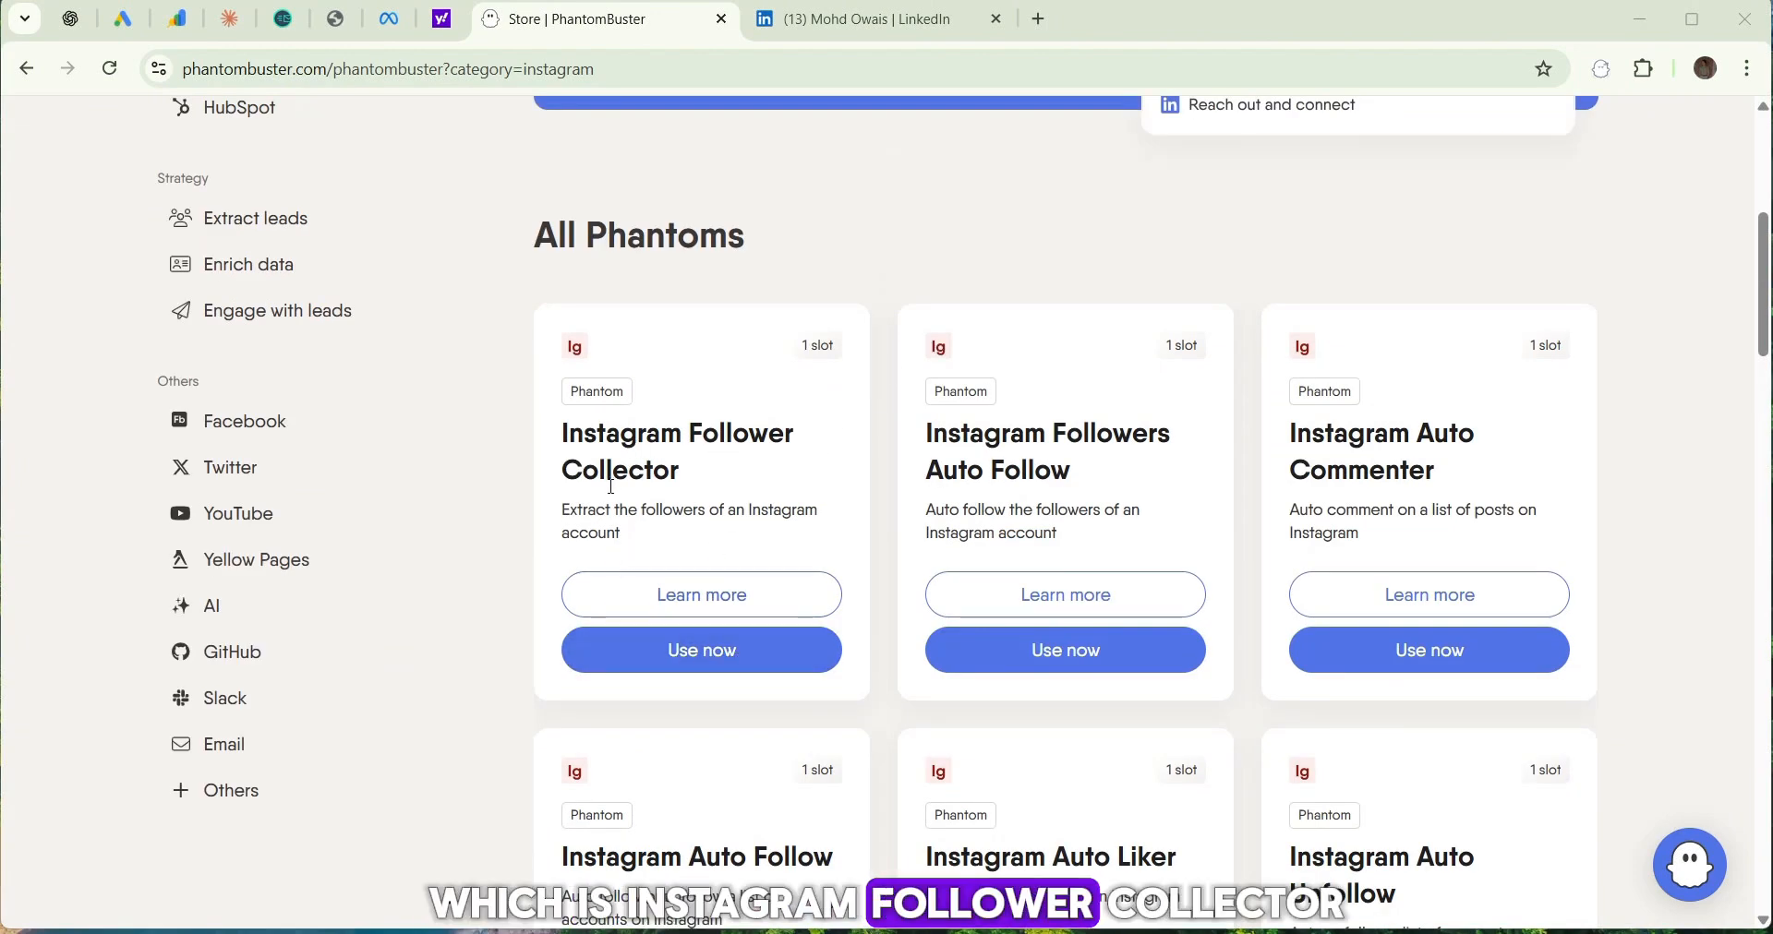
Start setting up the Instagram Follower Collector, connect it to the Instagram account and save the connection.
{"action": "left_click", "coordinate": [656, 661]}
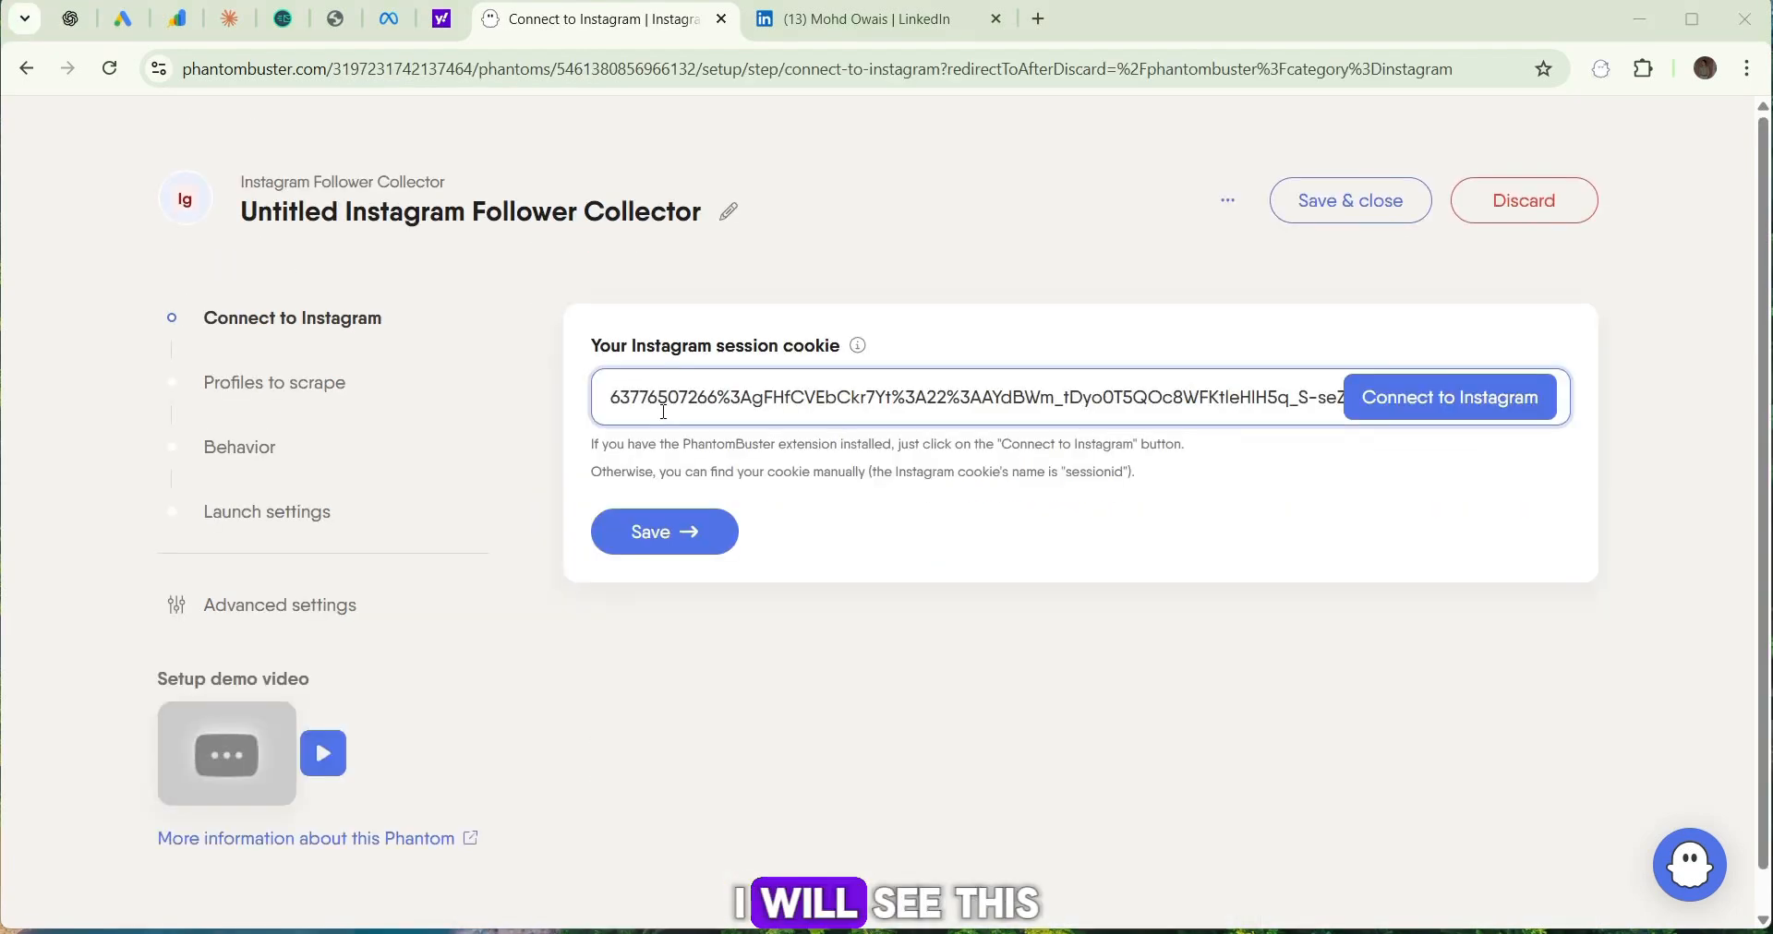
{"action": "left_click", "coordinate": [1437, 401]}
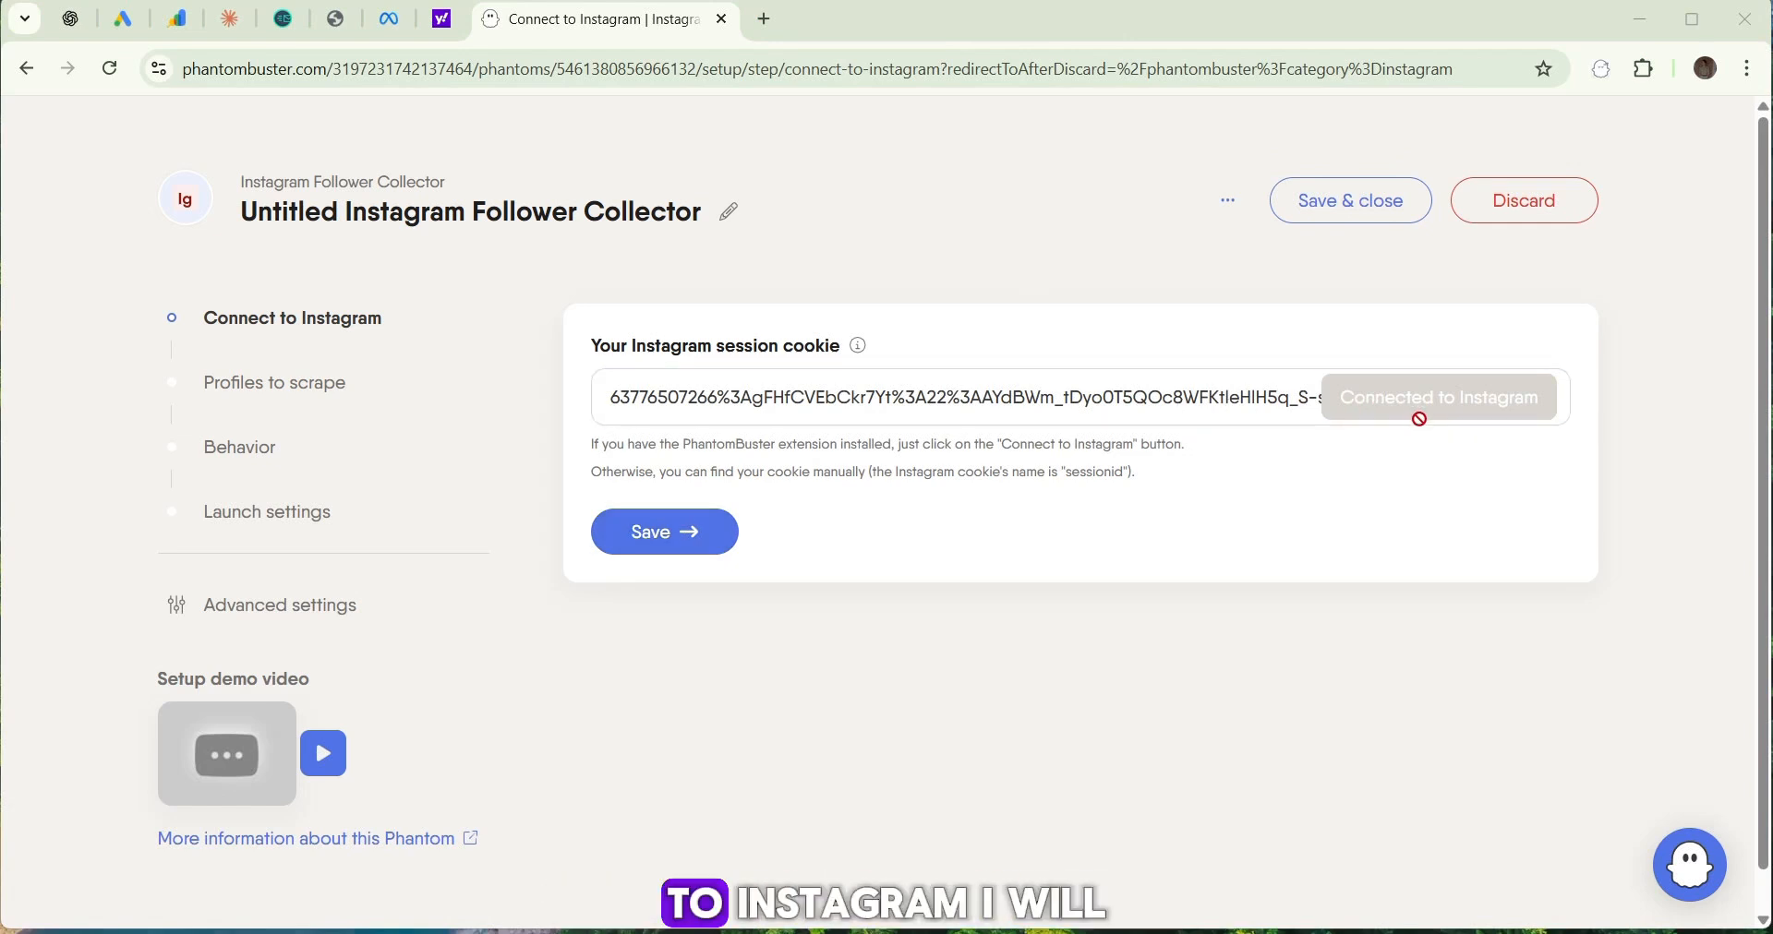
{"action": "left_click", "coordinate": [661, 527]}
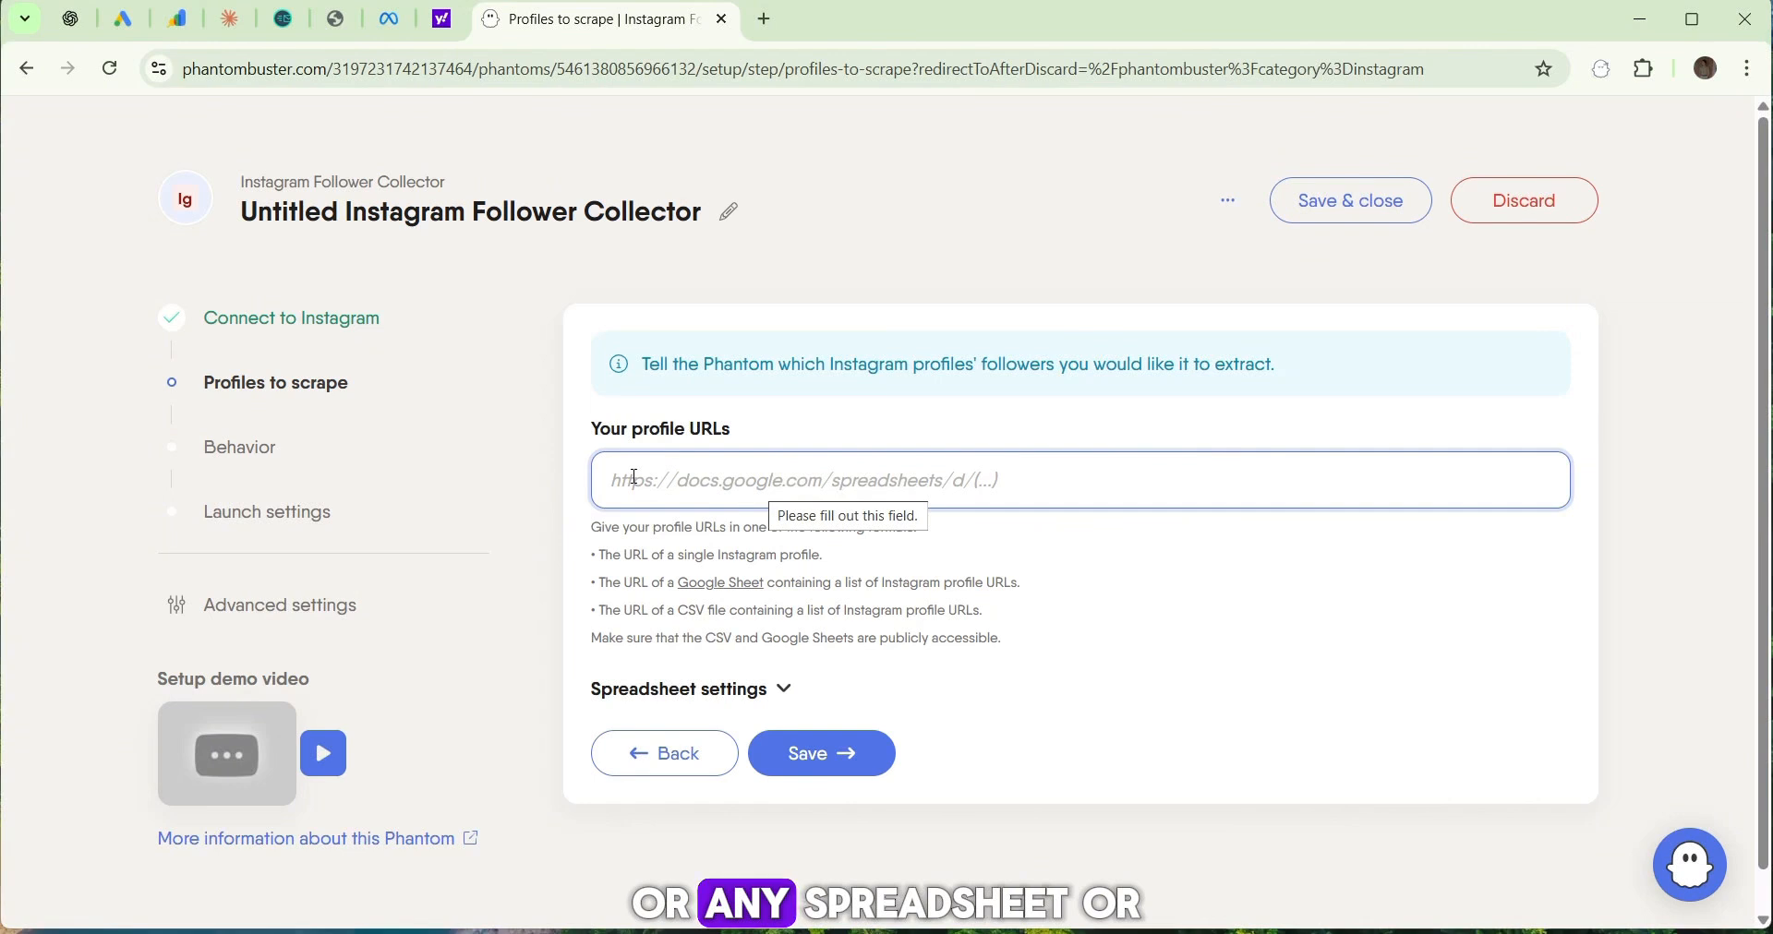
Open the ai.tools___ Instagram profile in a new browser tab and copy its address.
{"action": "key", "text": "ctrl+t"}
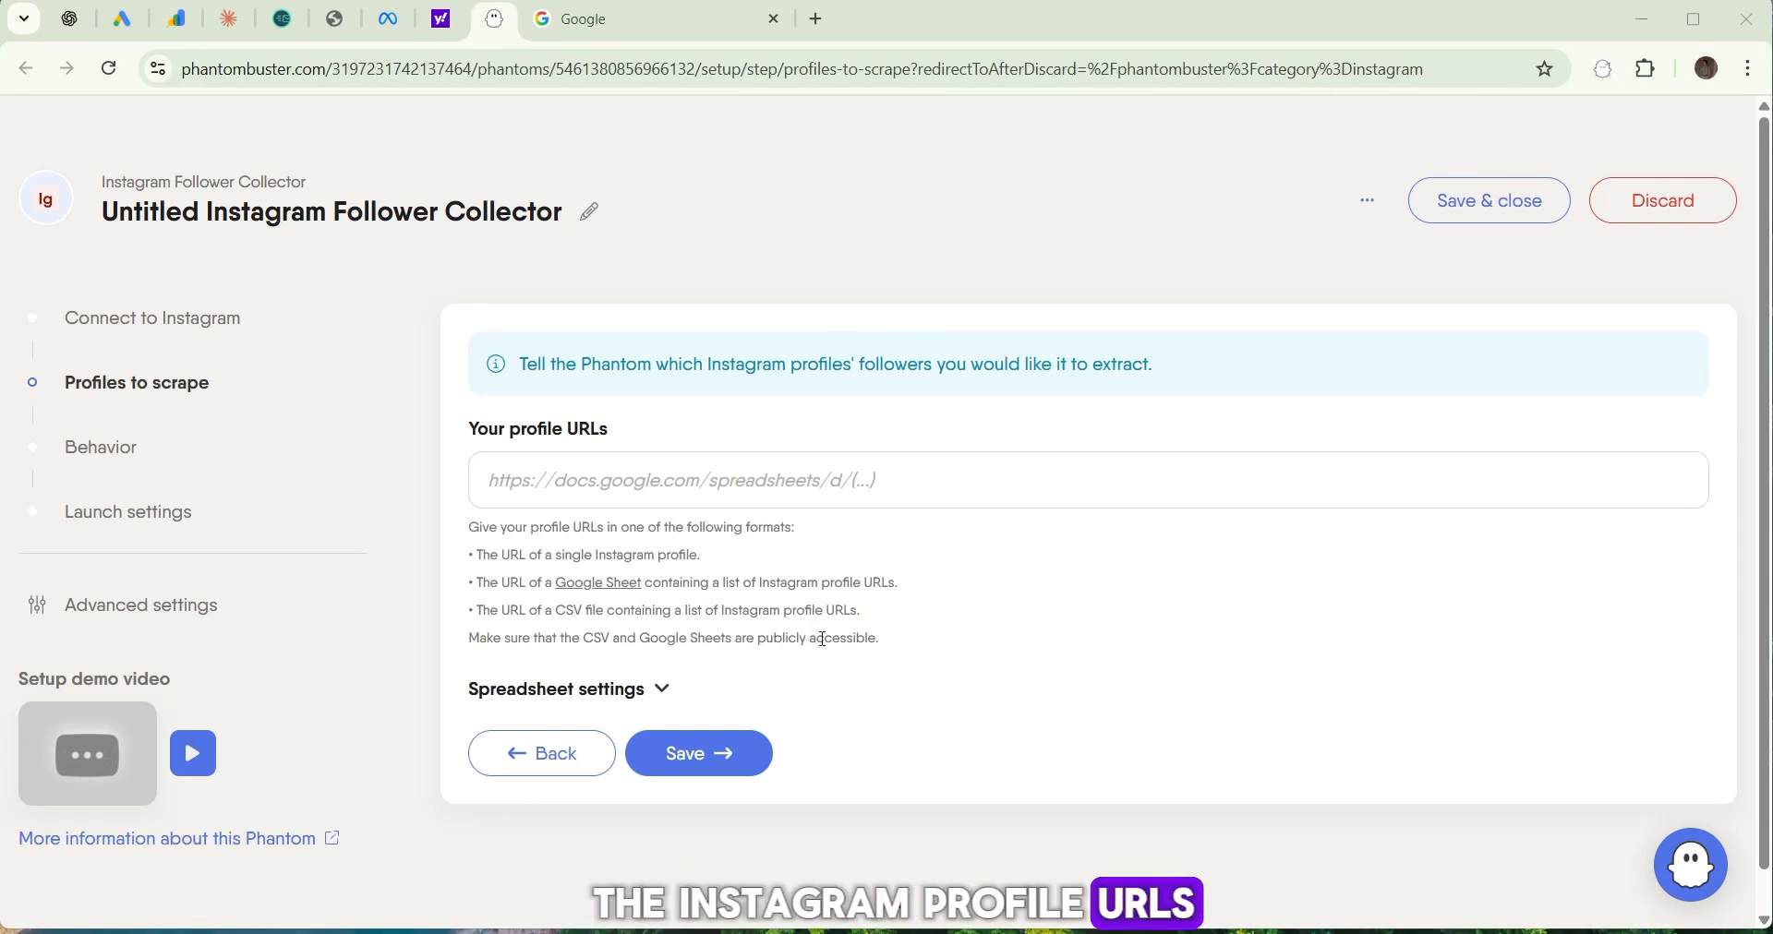
{"action": "left_click", "coordinate": [500, 481]}
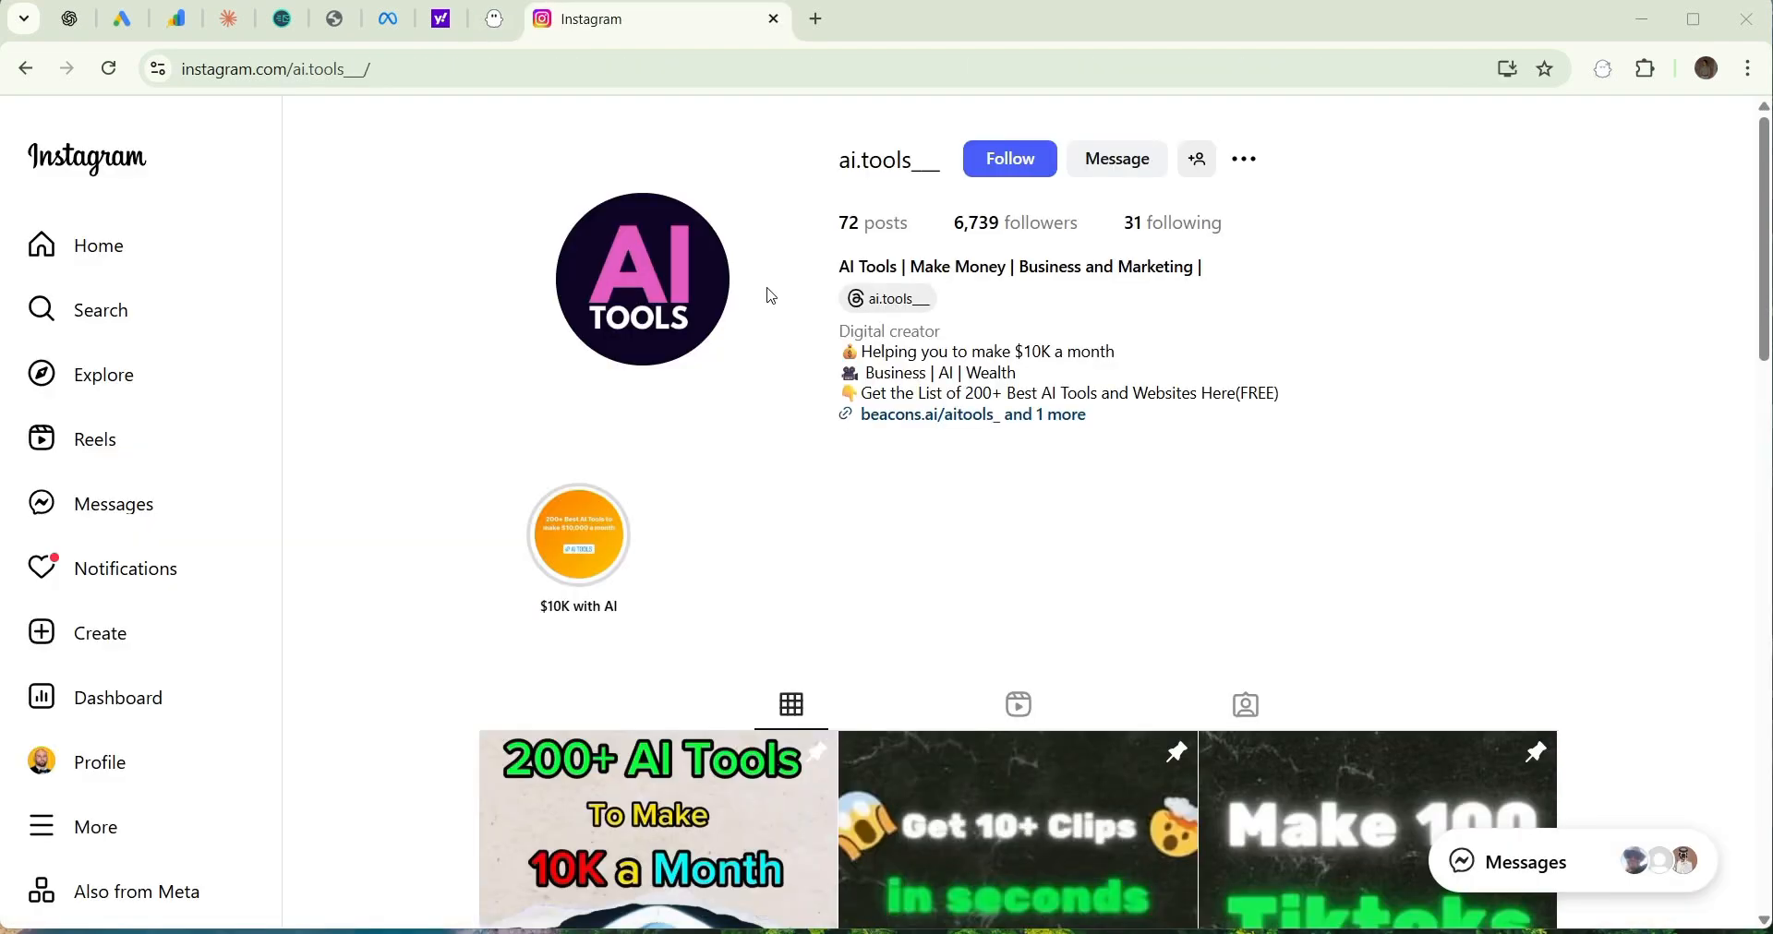
{"action": "left_click", "coordinate": [307, 69]}
{"action": "left_click", "coordinate": [306, 70]}
{"action": "key", "text": "ctrl+a"}
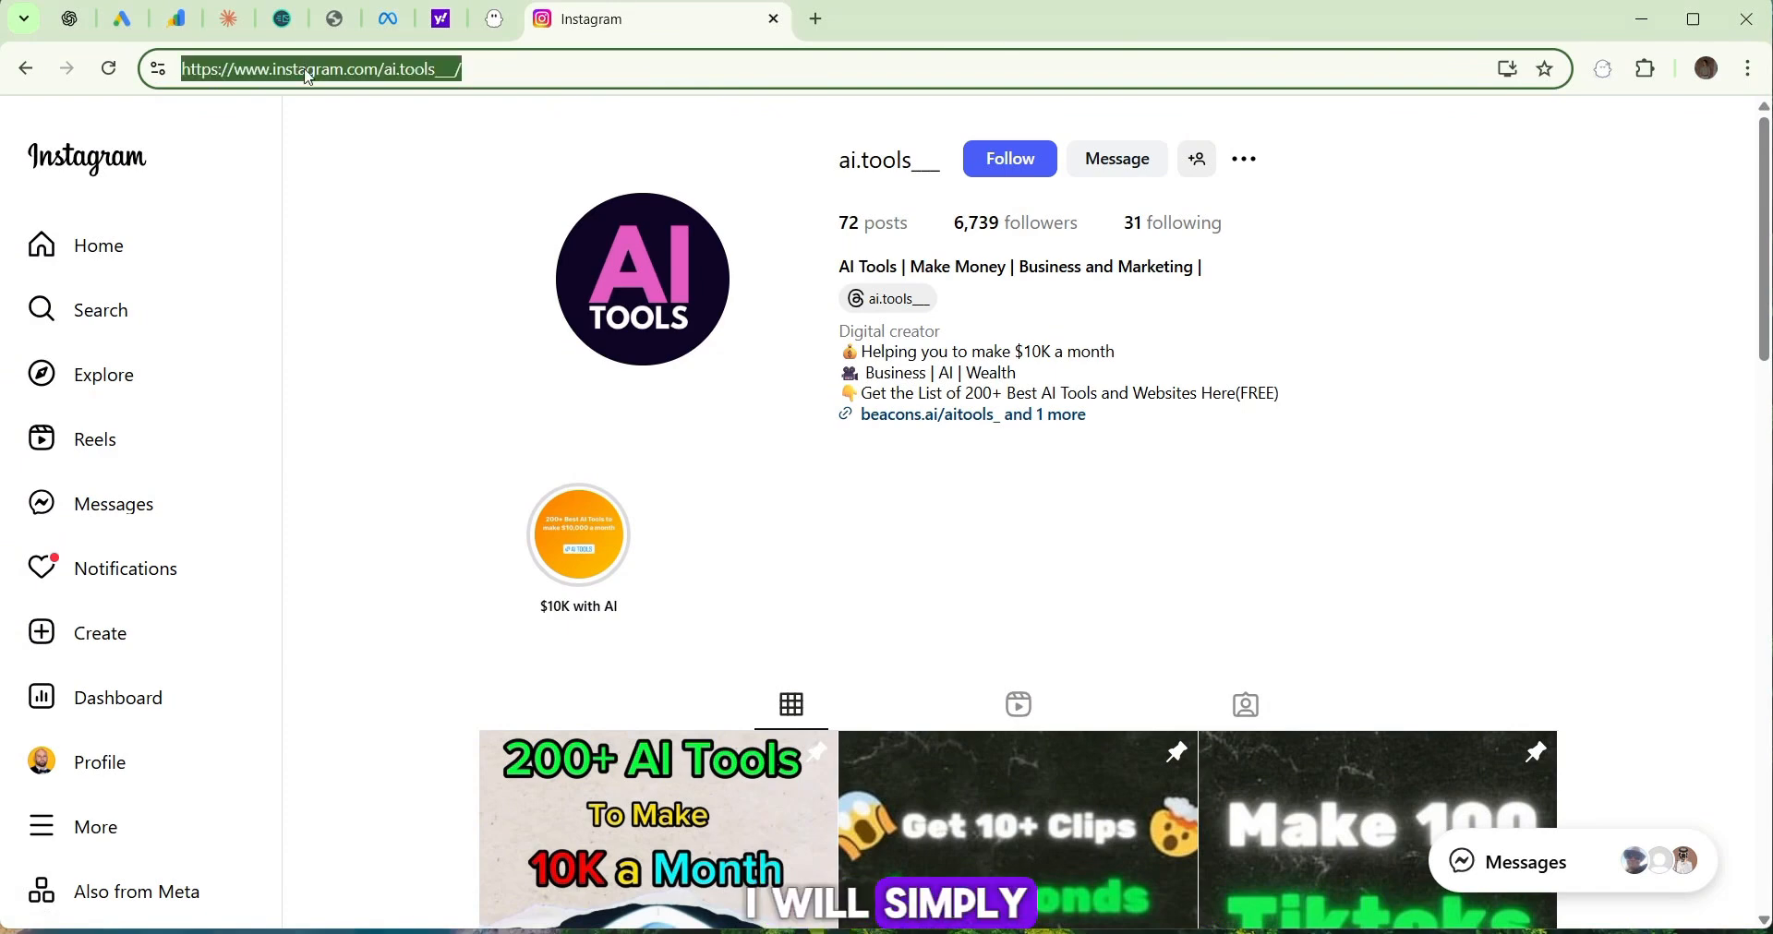
{"action": "right_click", "coordinate": [309, 77]}
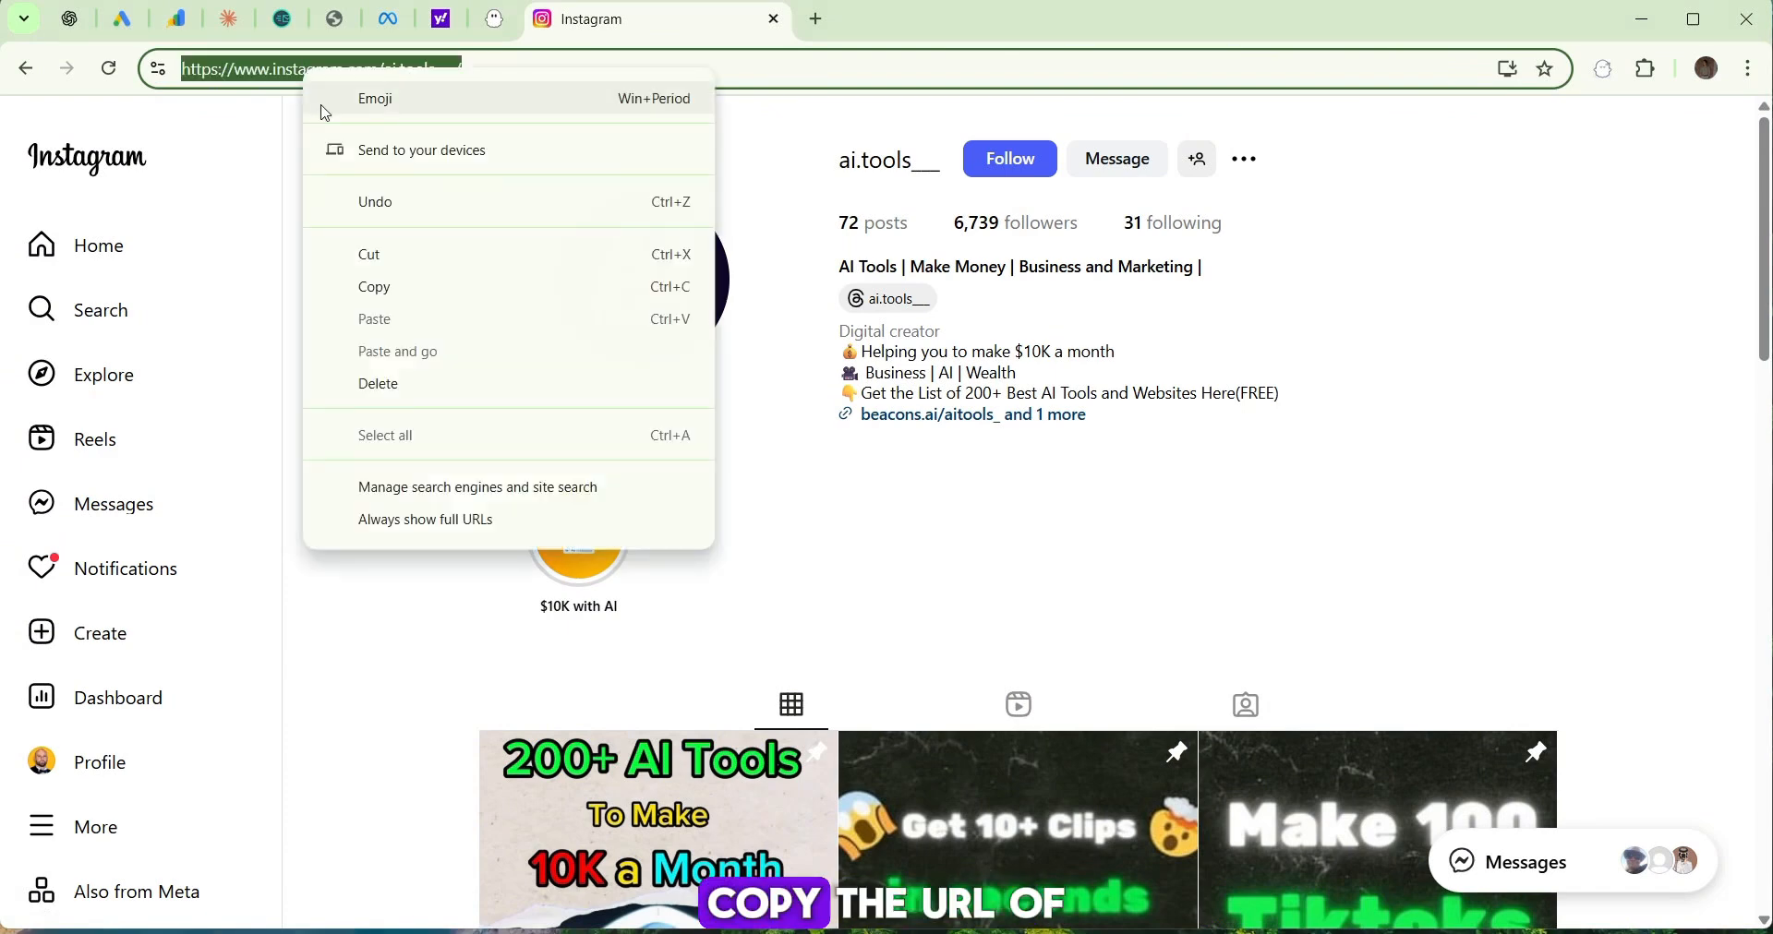
{"action": "left_click", "coordinate": [391, 292]}
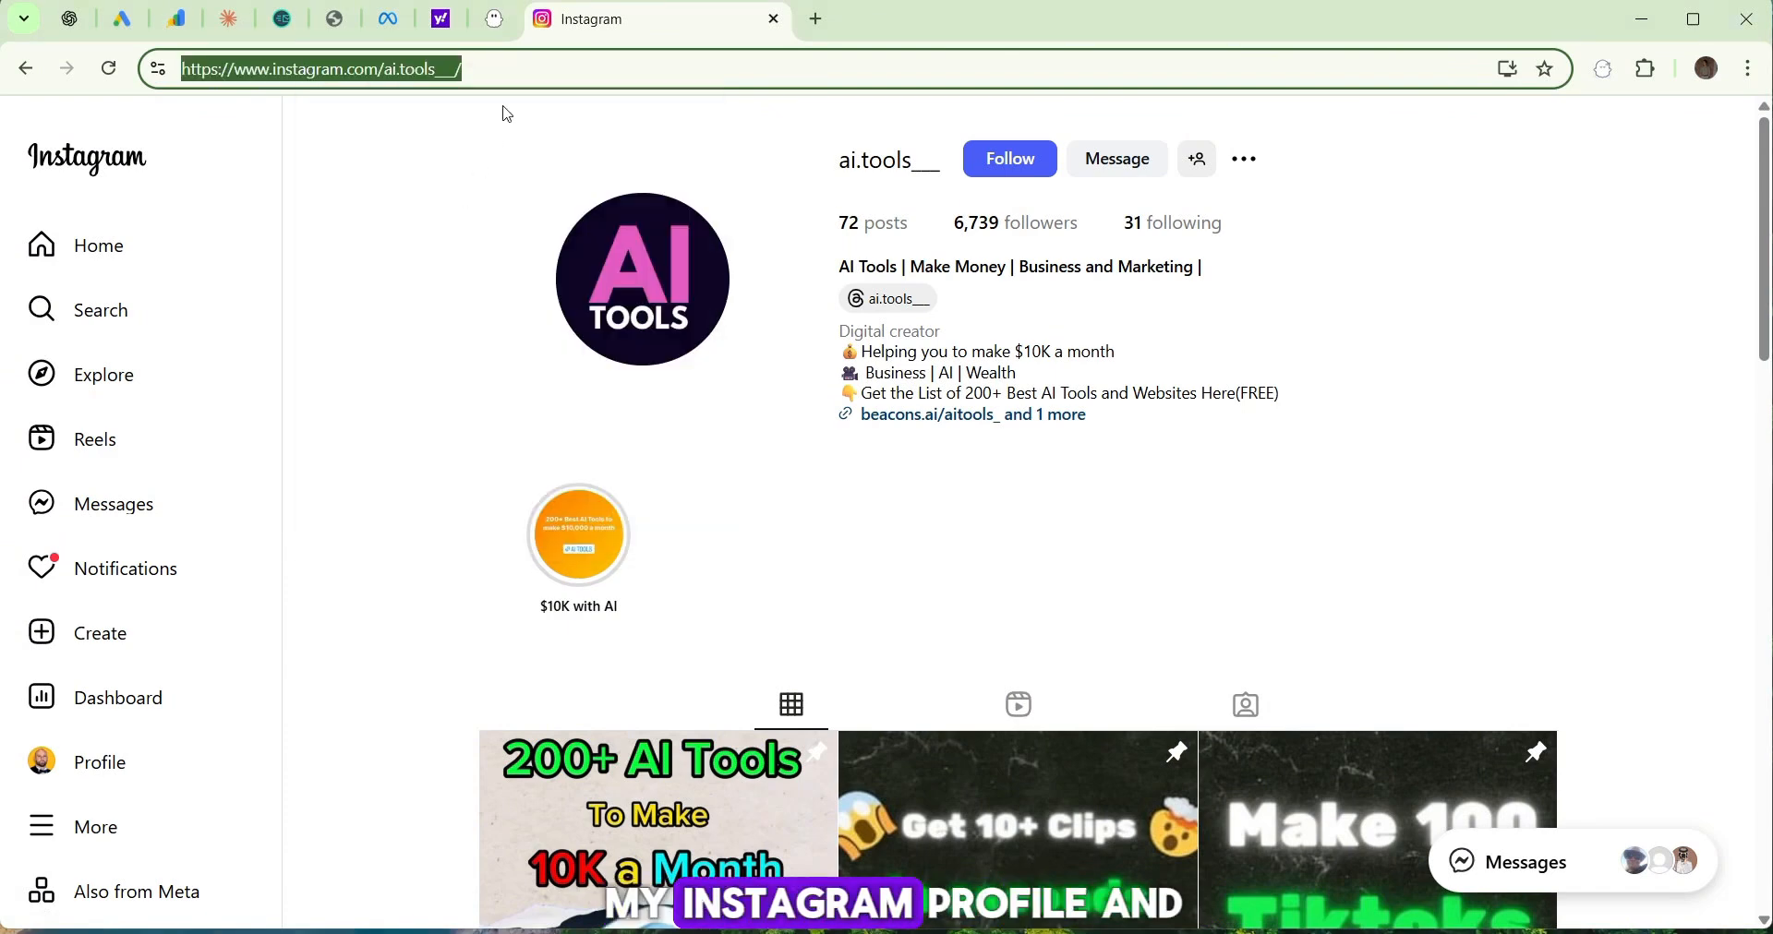
Return to the Follower Collector setup, paste the copied Instagram profile address as the profile to scrape, and save.
{"action": "left_click", "coordinate": [504, 20]}
{"action": "left_click", "coordinate": [513, 484]}
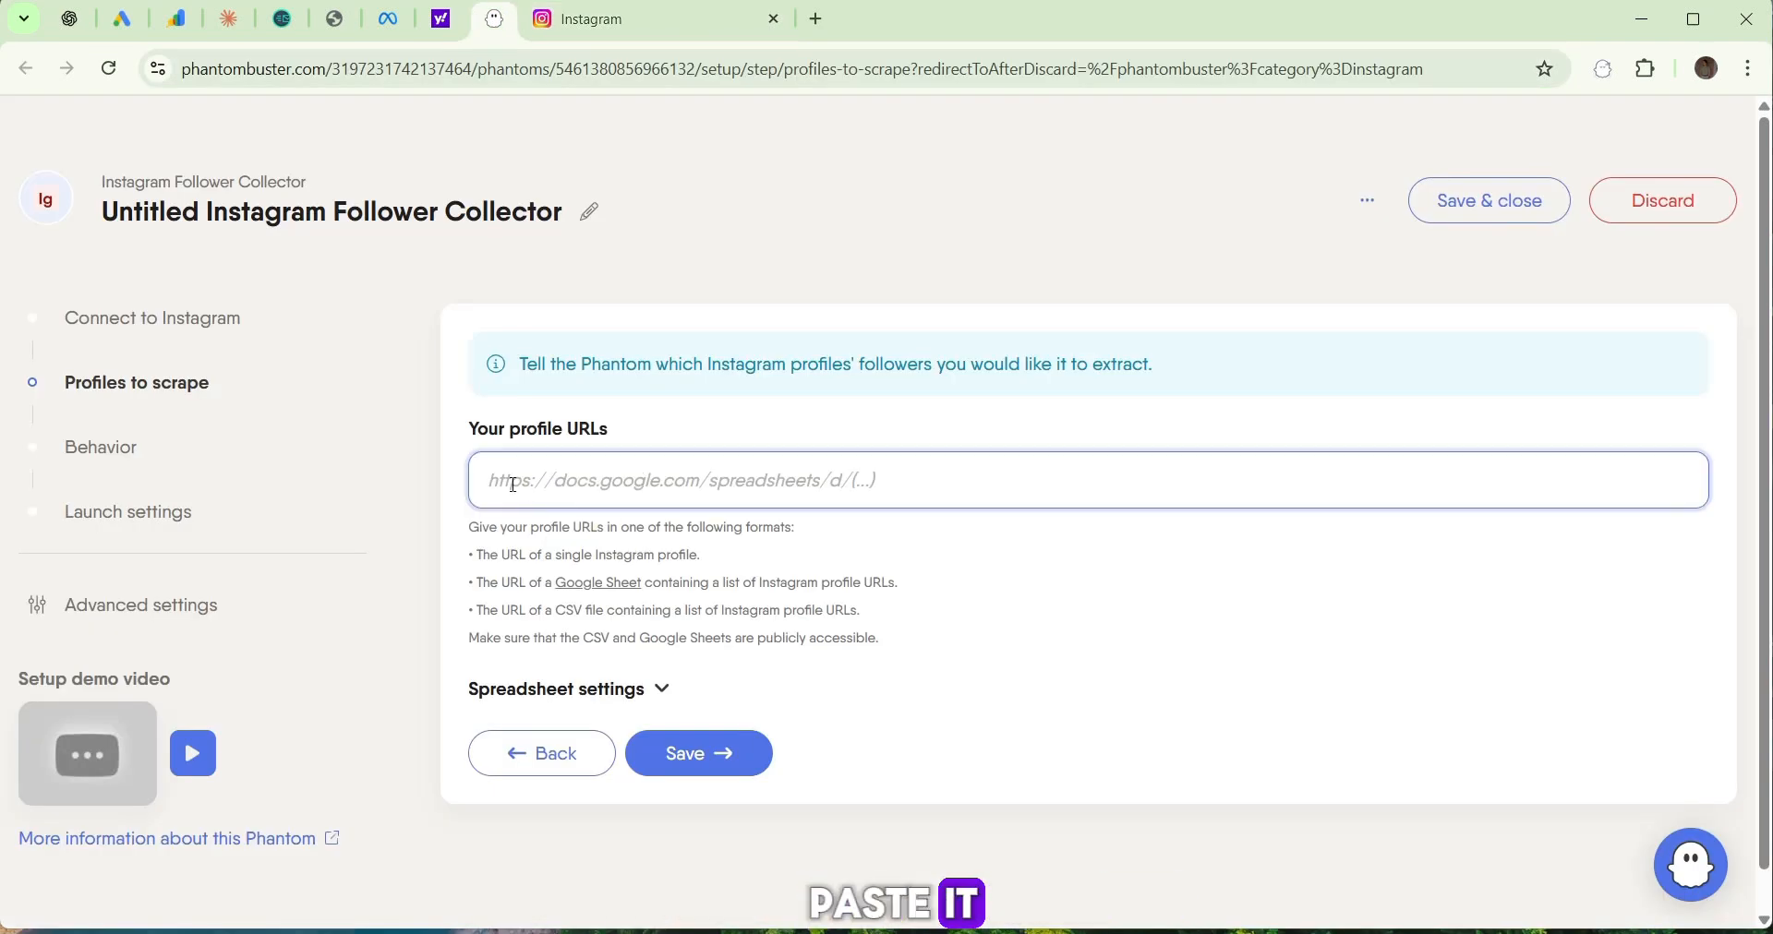
{"action": "right_click", "coordinate": [496, 475]}
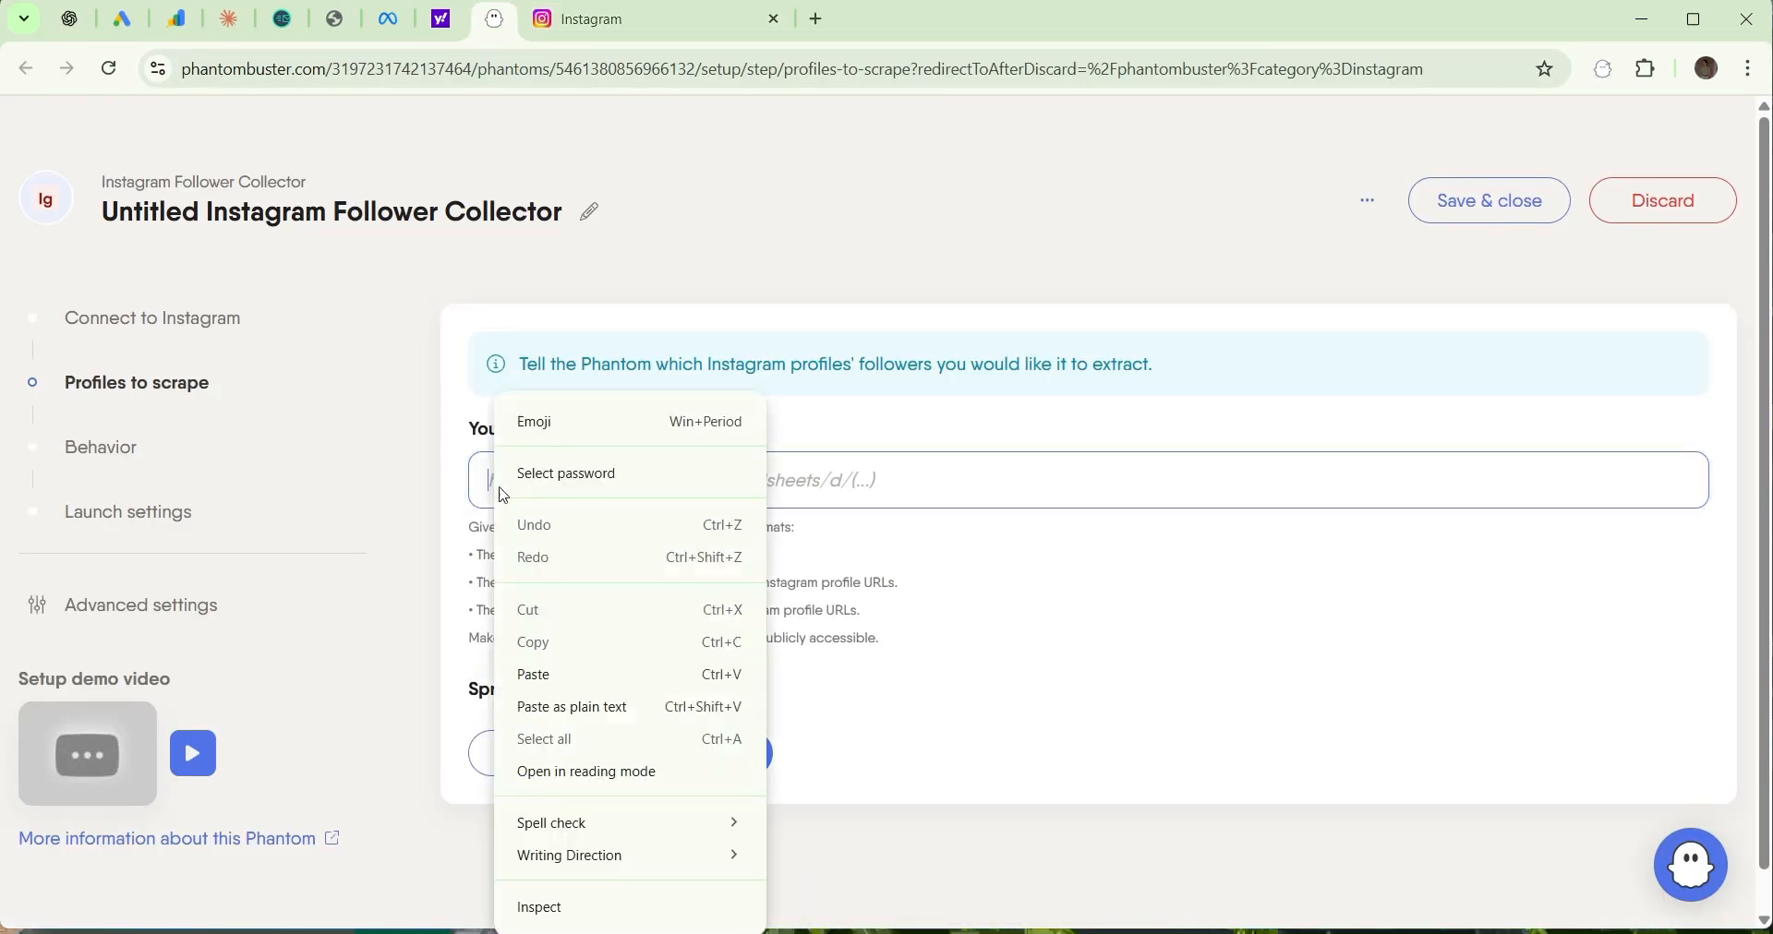
{"action": "left_click", "coordinate": [587, 681]}
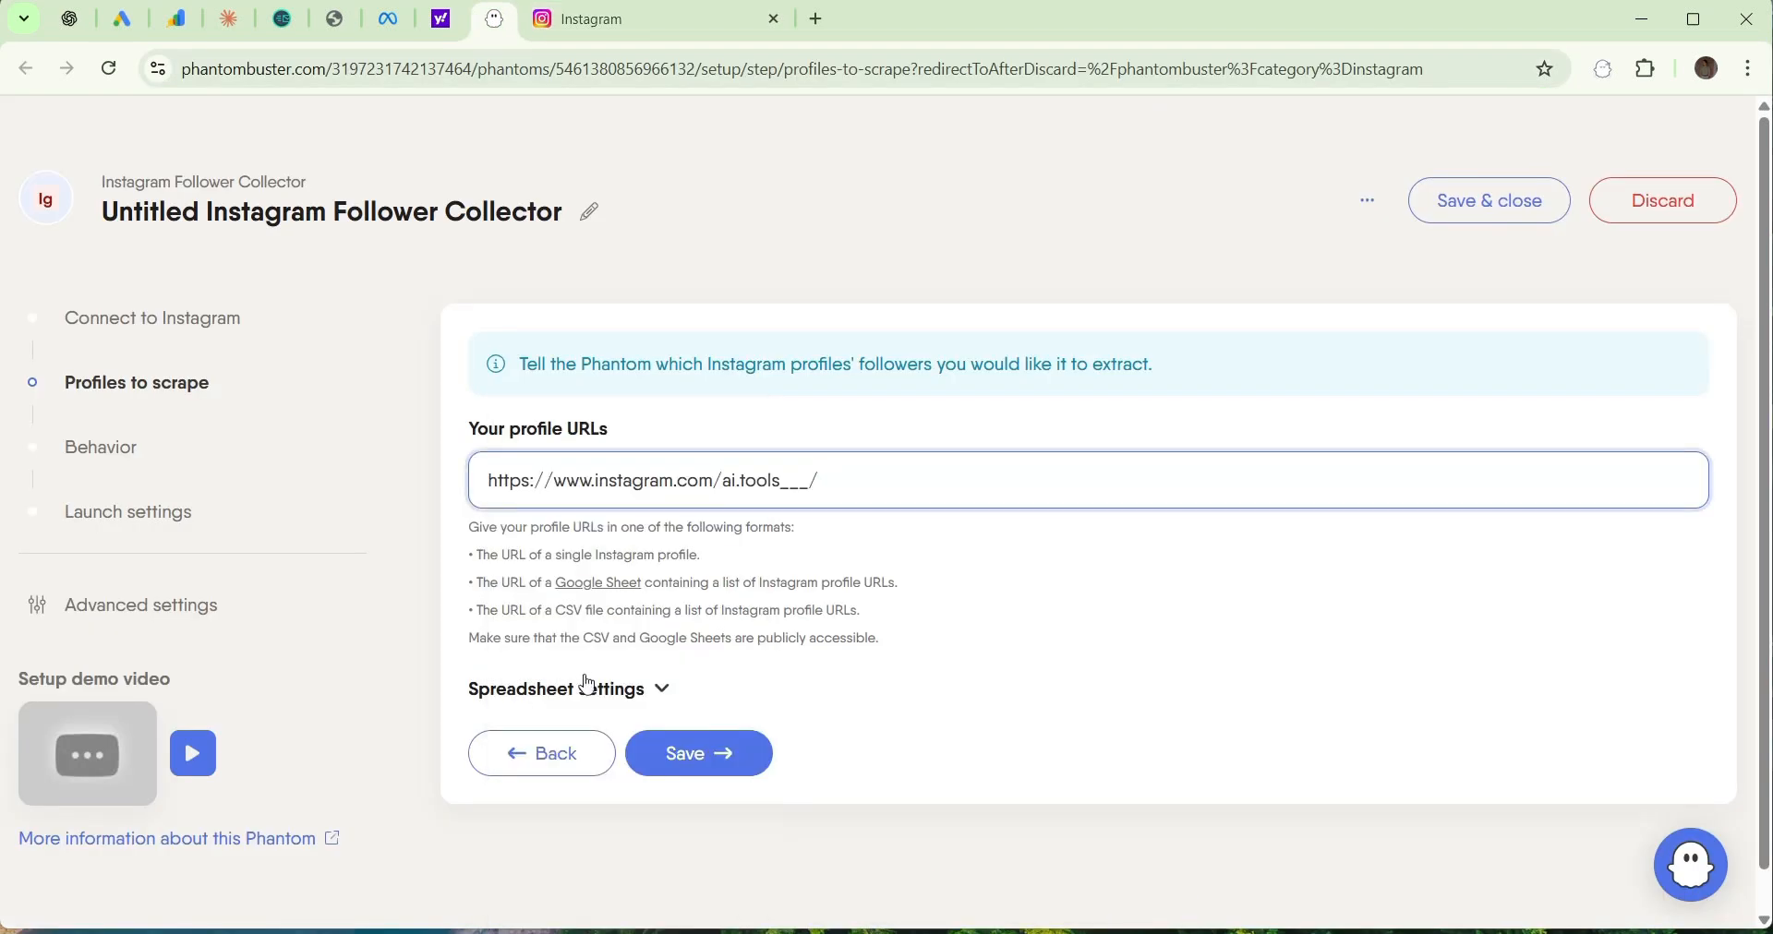
{"action": "left_click", "coordinate": [693, 754]}
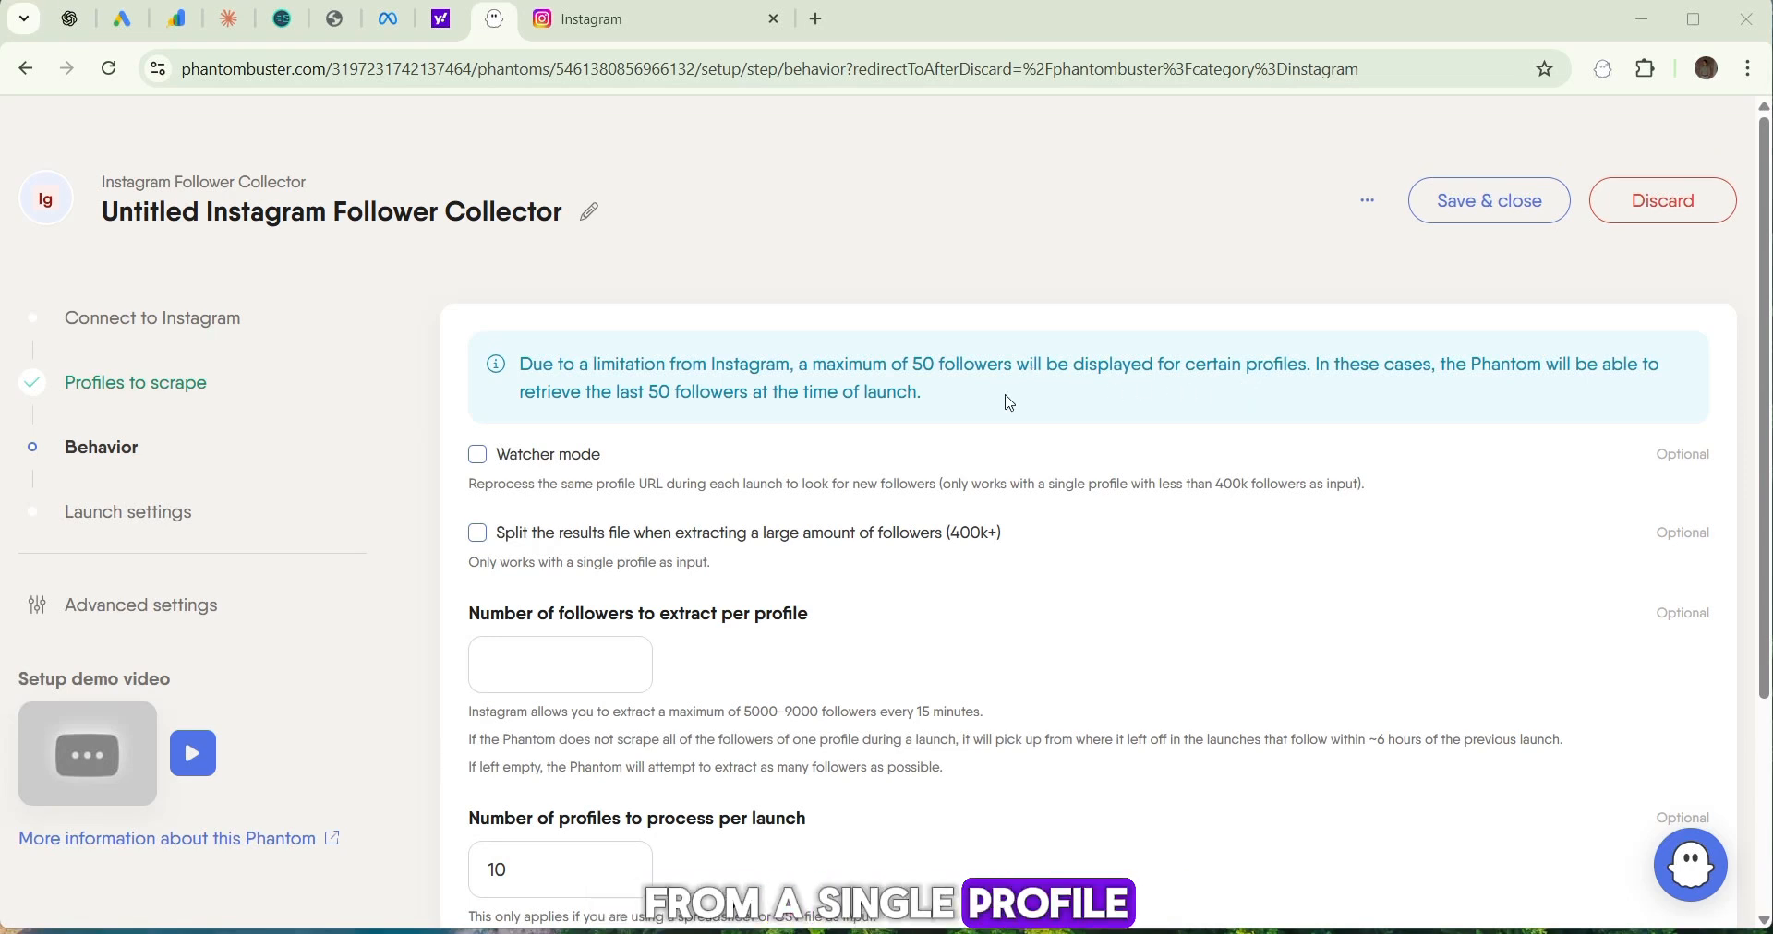
Set the behavior to extract 50 followers per profile and process 1 profile per launch, and save it.
{"action": "scroll", "coordinate": [554, 517], "scroll_direction": "down", "scroll_amount": 2}
{"action": "left_click", "coordinate": [508, 473]}
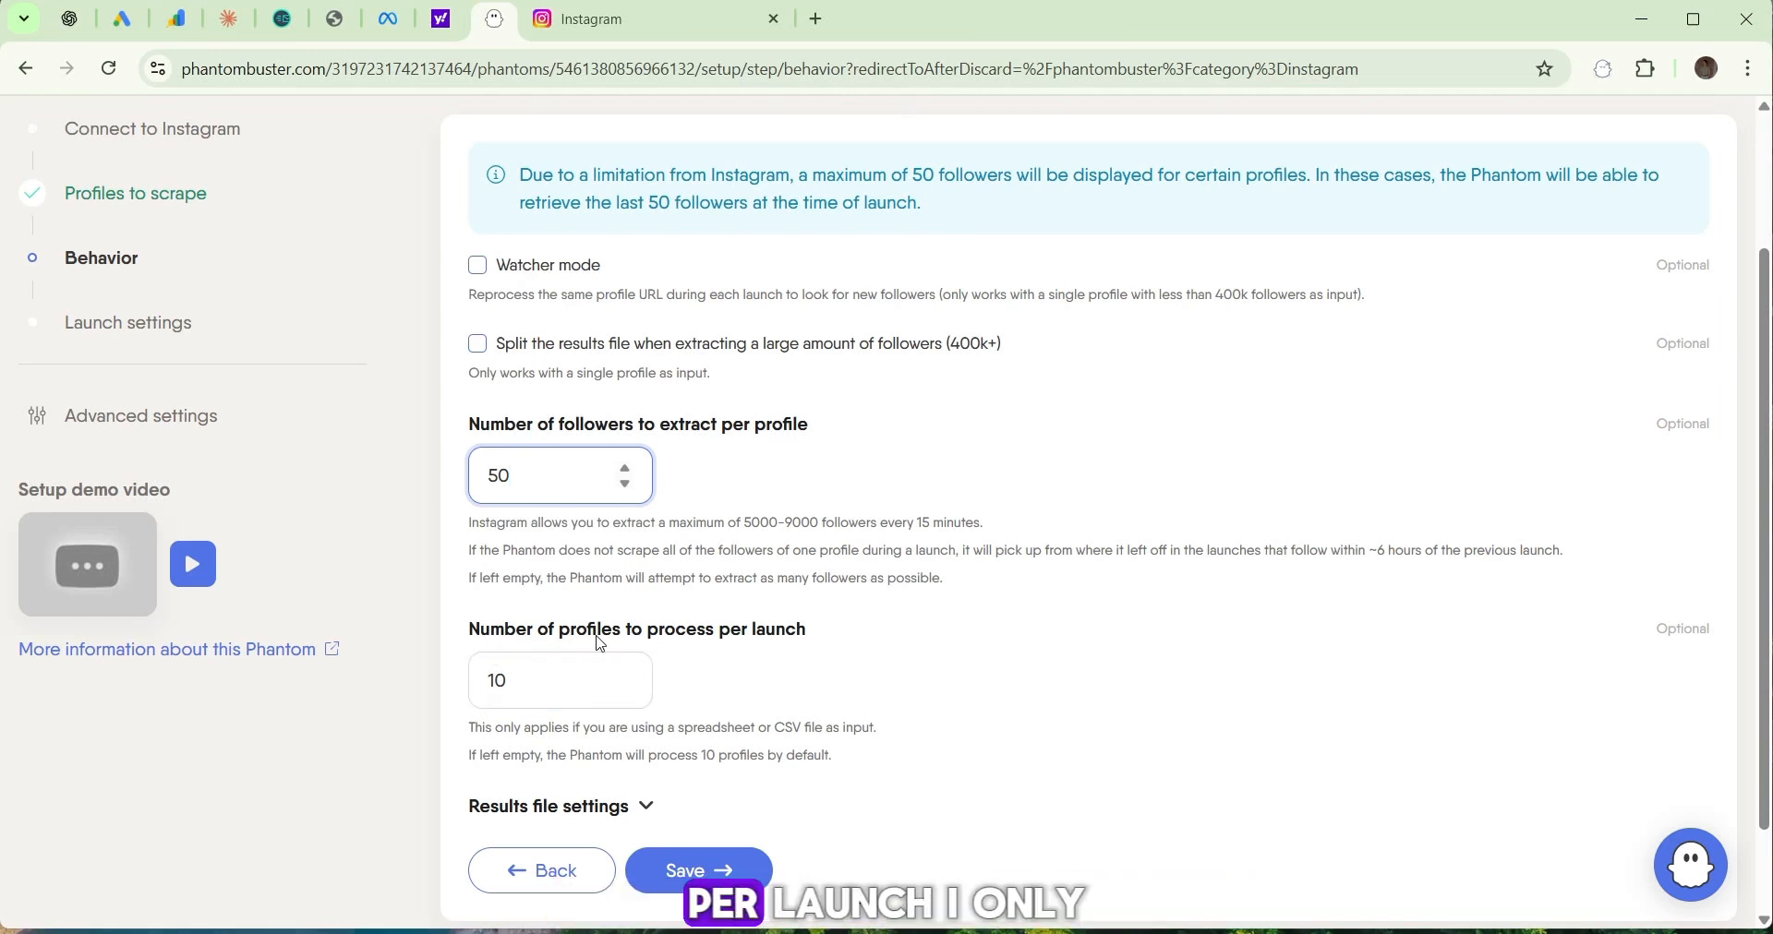
{"action": "left_click", "coordinate": [526, 674]}
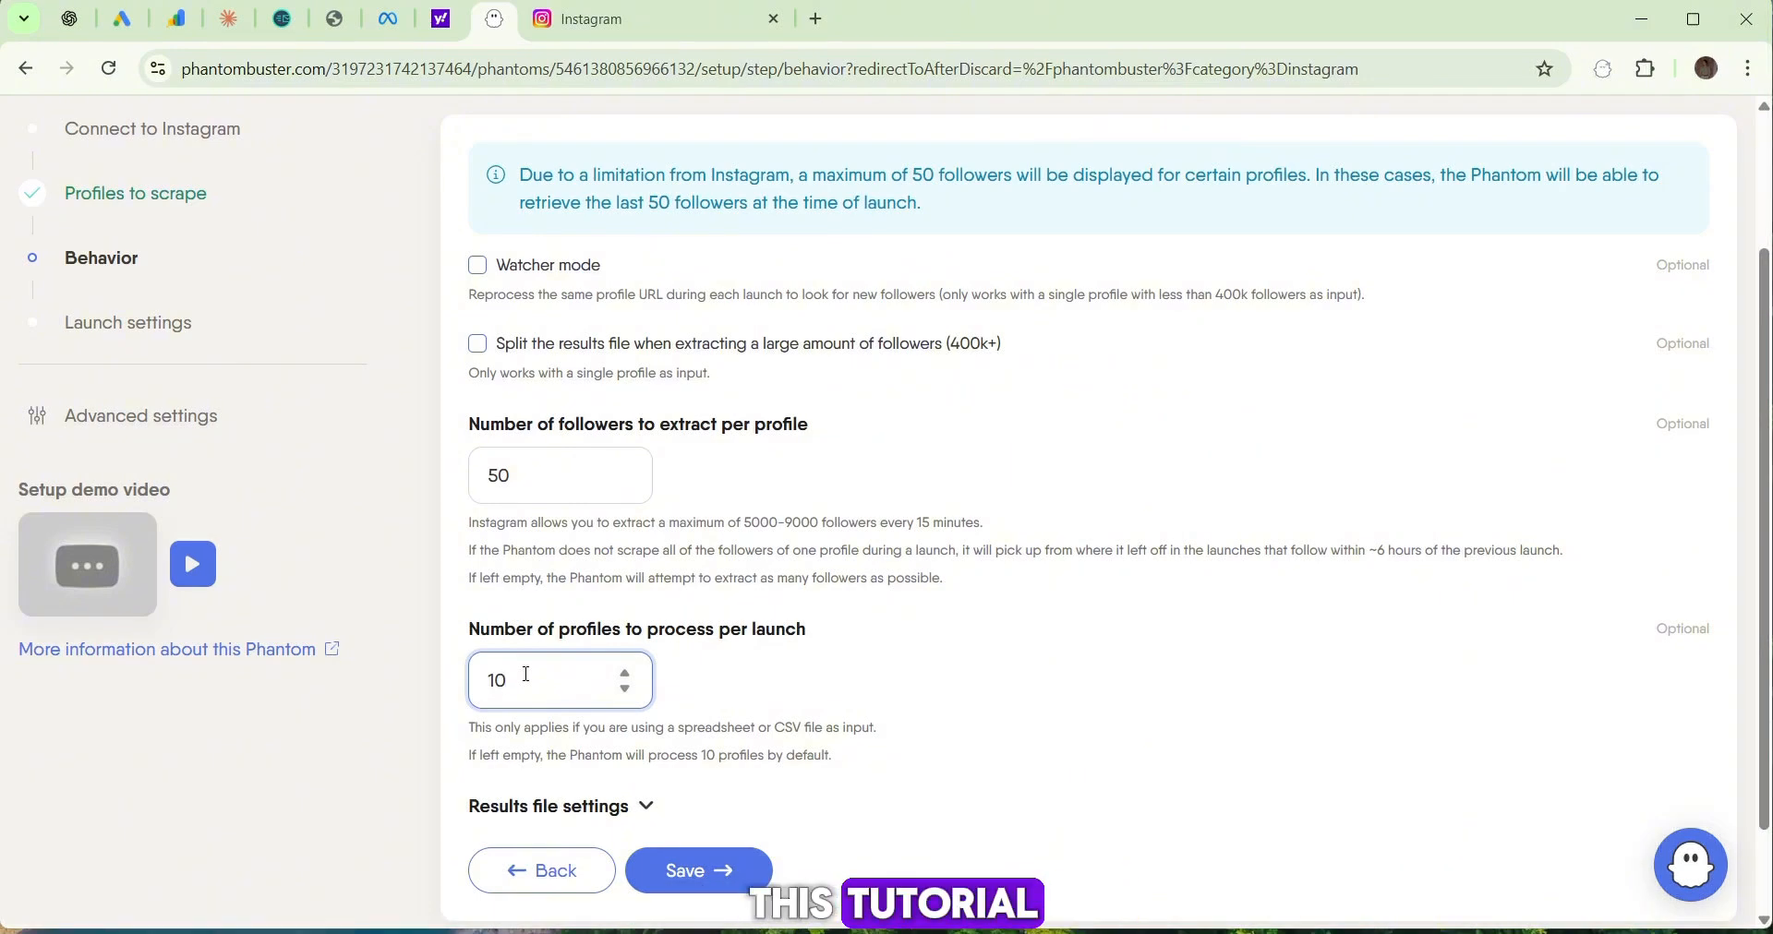
{"action": "scroll", "coordinate": [610, 779], "scroll_direction": "down", "scroll_amount": 1}
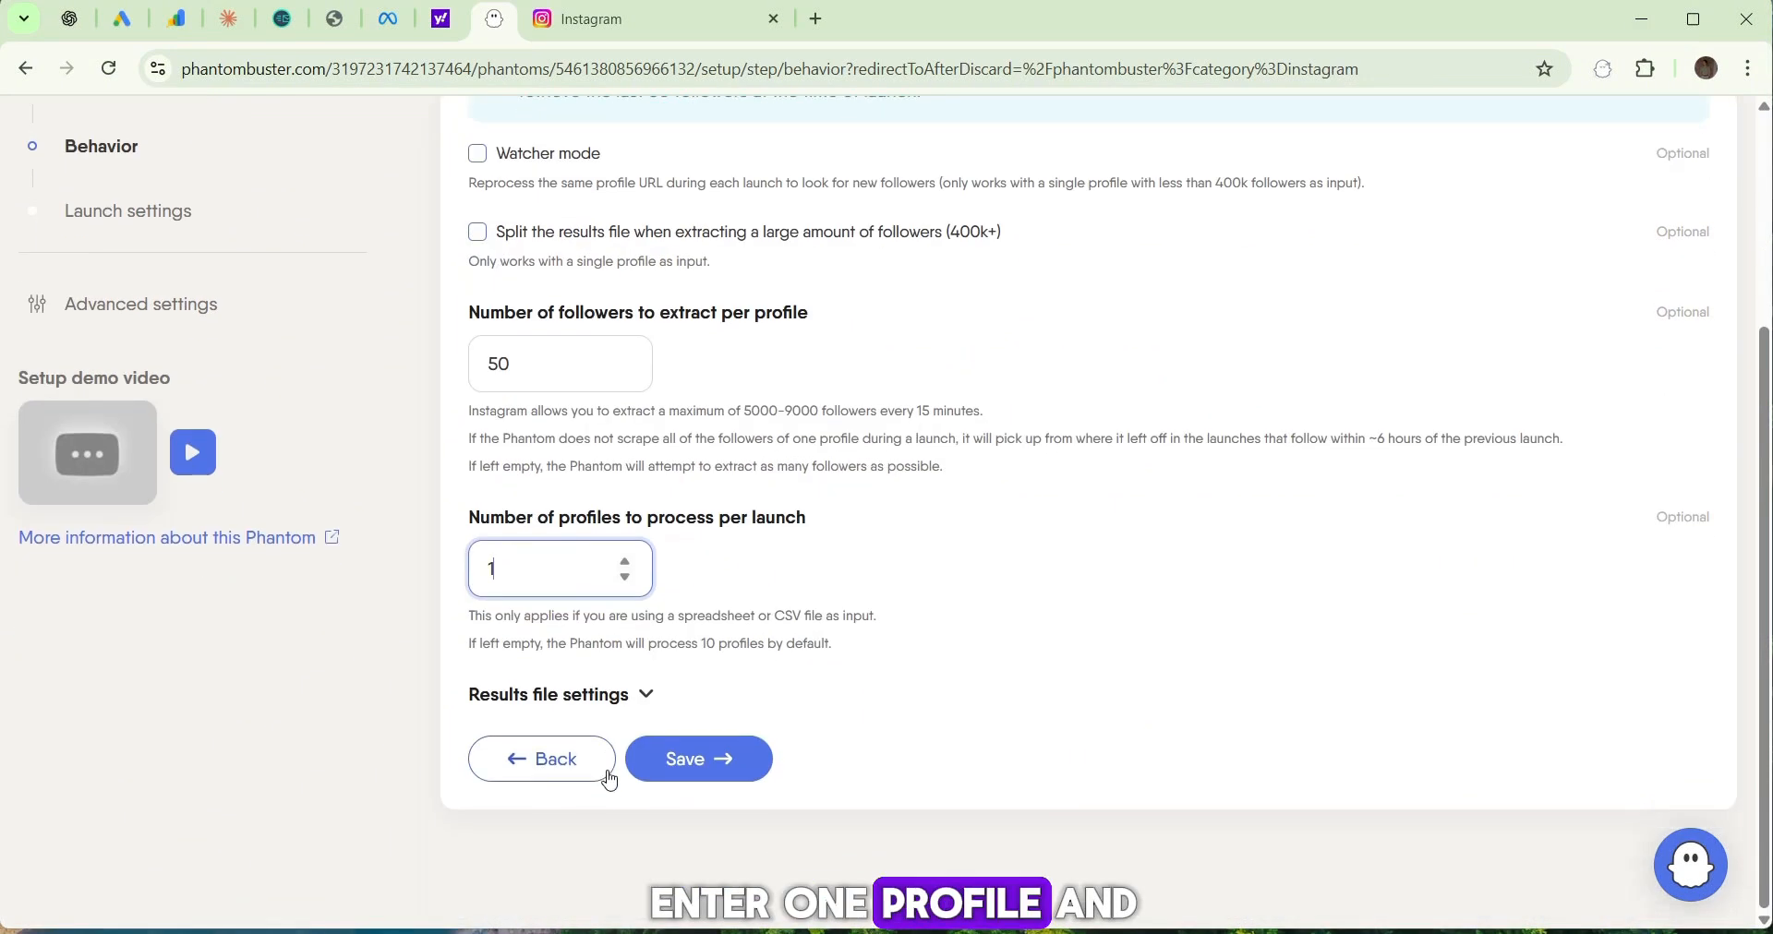
{"action": "left_click", "coordinate": [724, 761]}
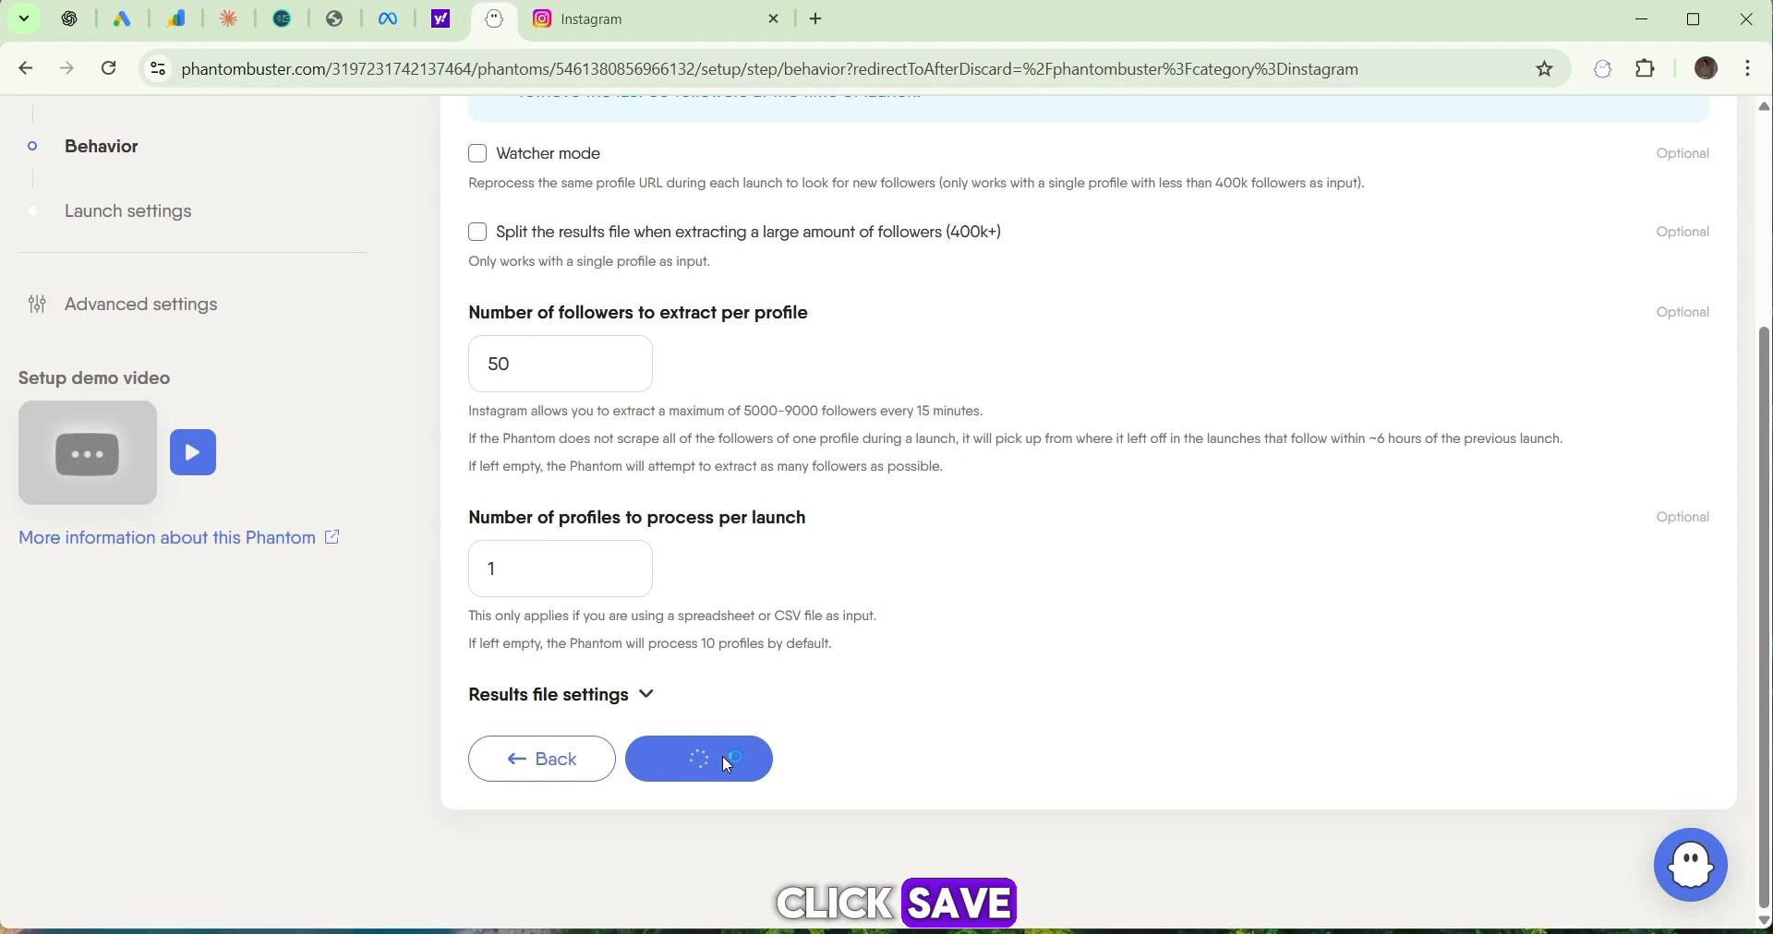
Select repeated launches and look through the available launch frequency options.
{"action": "left_click", "coordinate": [1016, 427]}
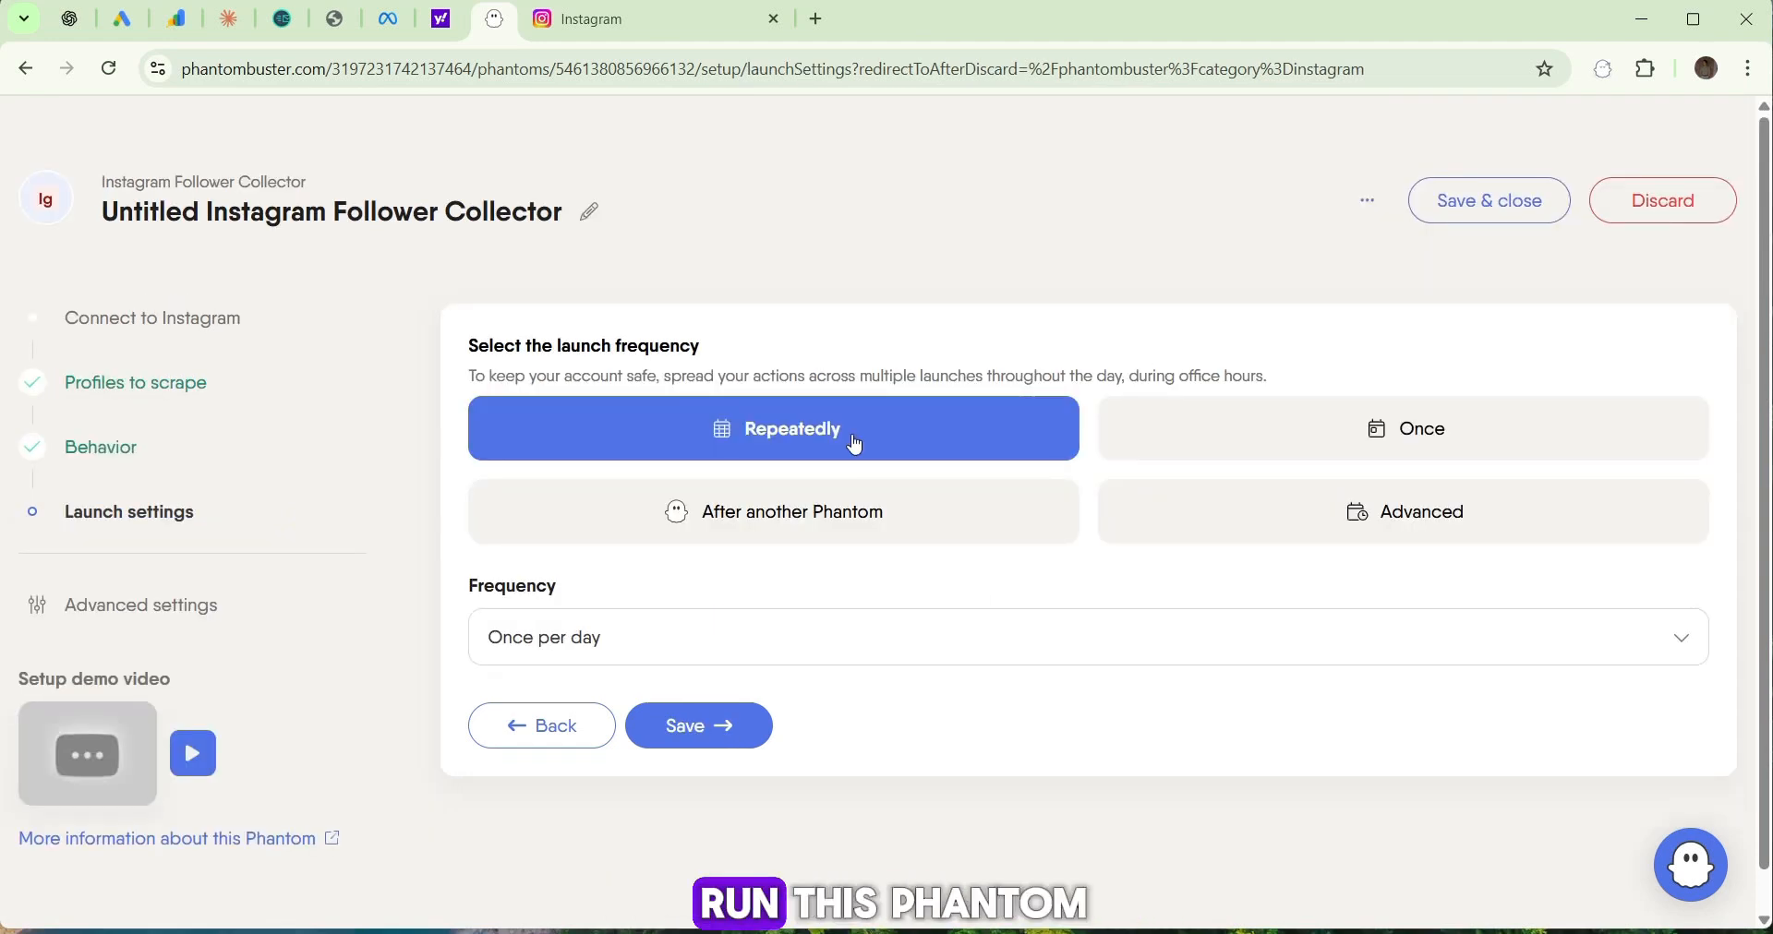
{"action": "left_click", "coordinate": [795, 643]}
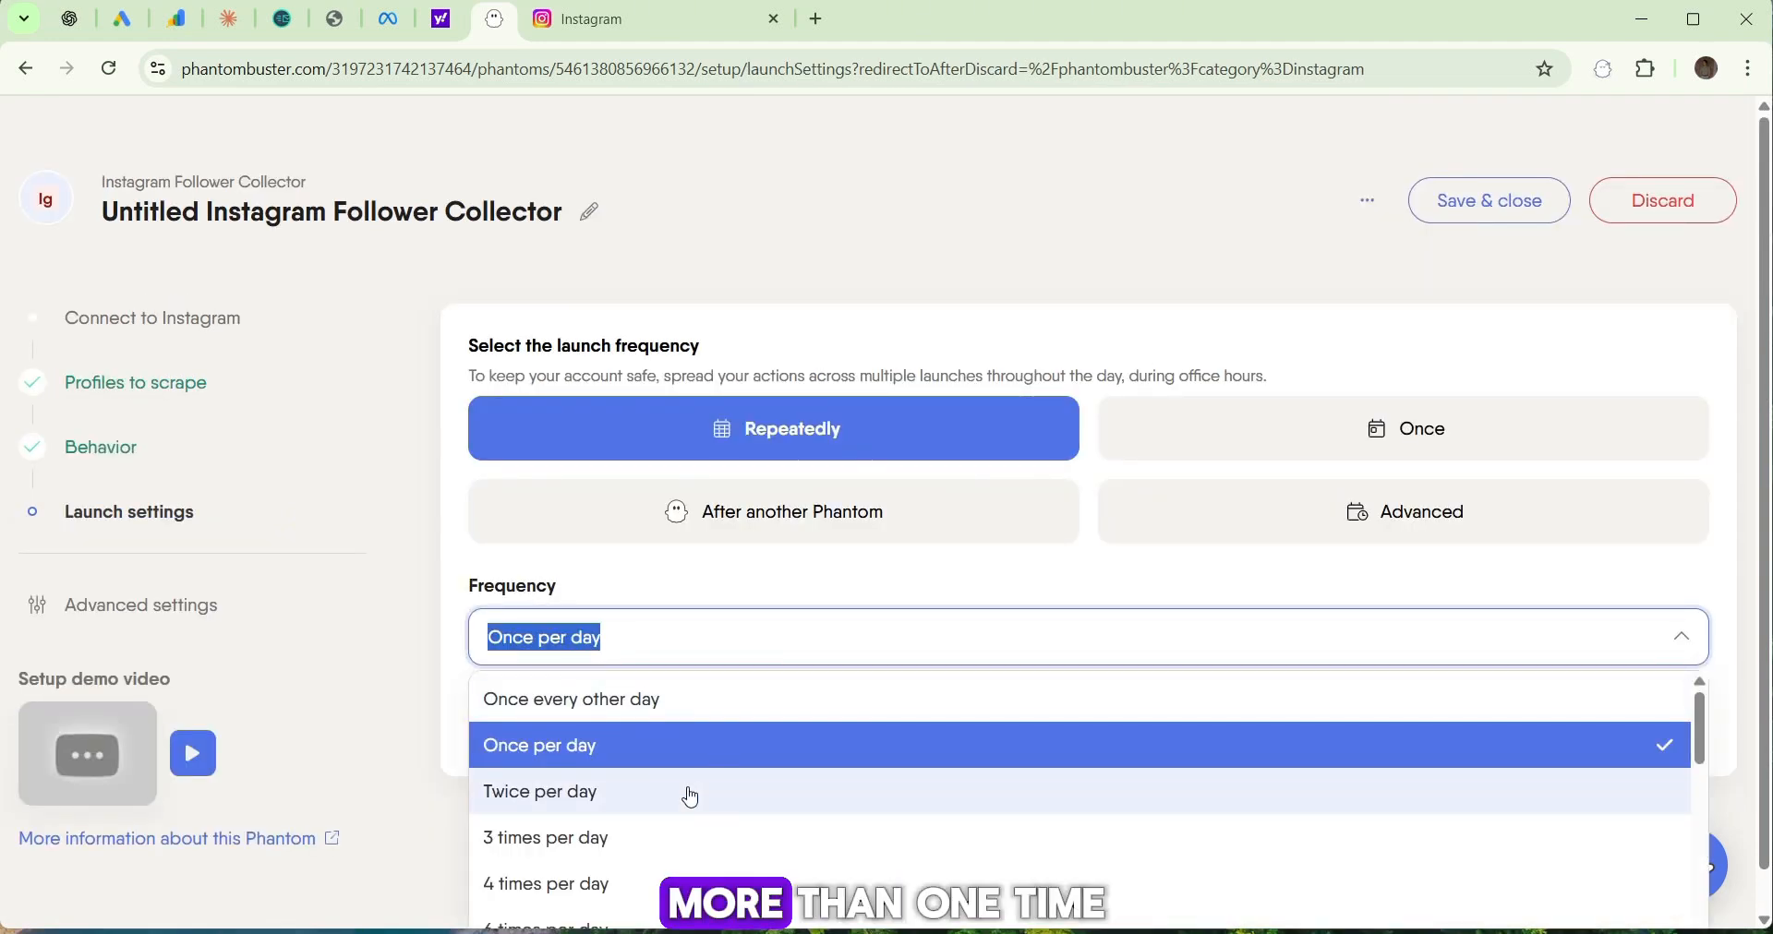
{"action": "scroll", "coordinate": [688, 791], "scroll_direction": "down", "scroll_amount": 5}
{"action": "scroll", "coordinate": [688, 792], "scroll_direction": "down", "scroll_amount": 4}
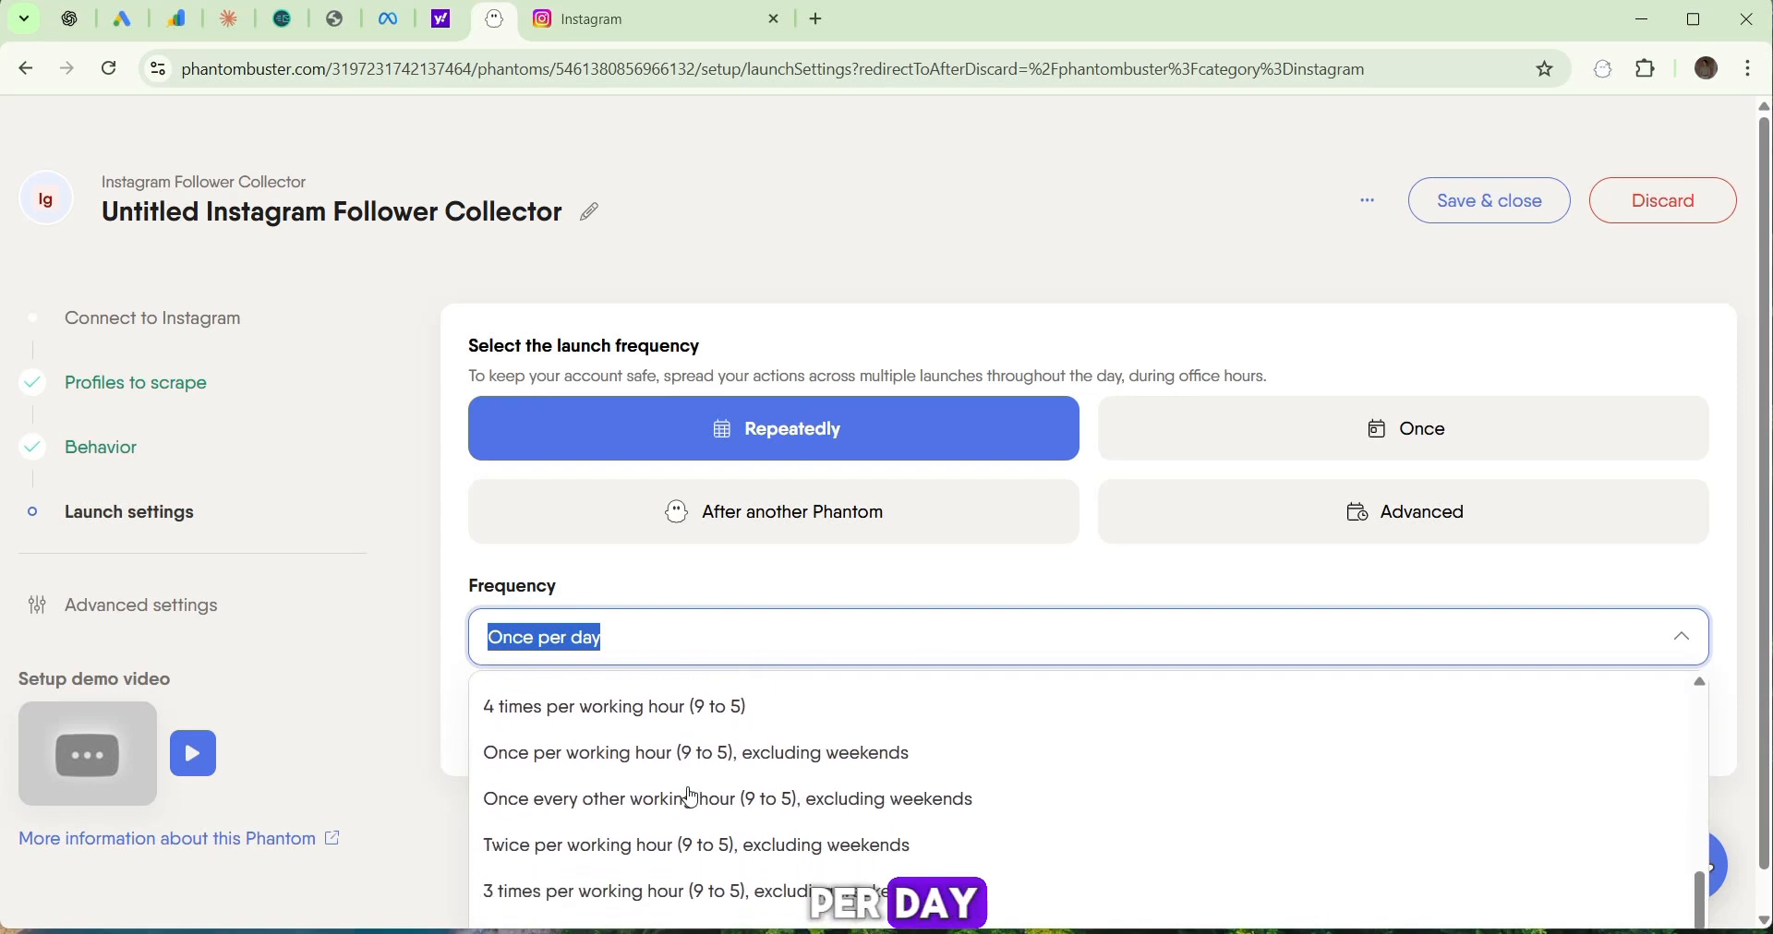
{"action": "left_click", "coordinate": [843, 588]}
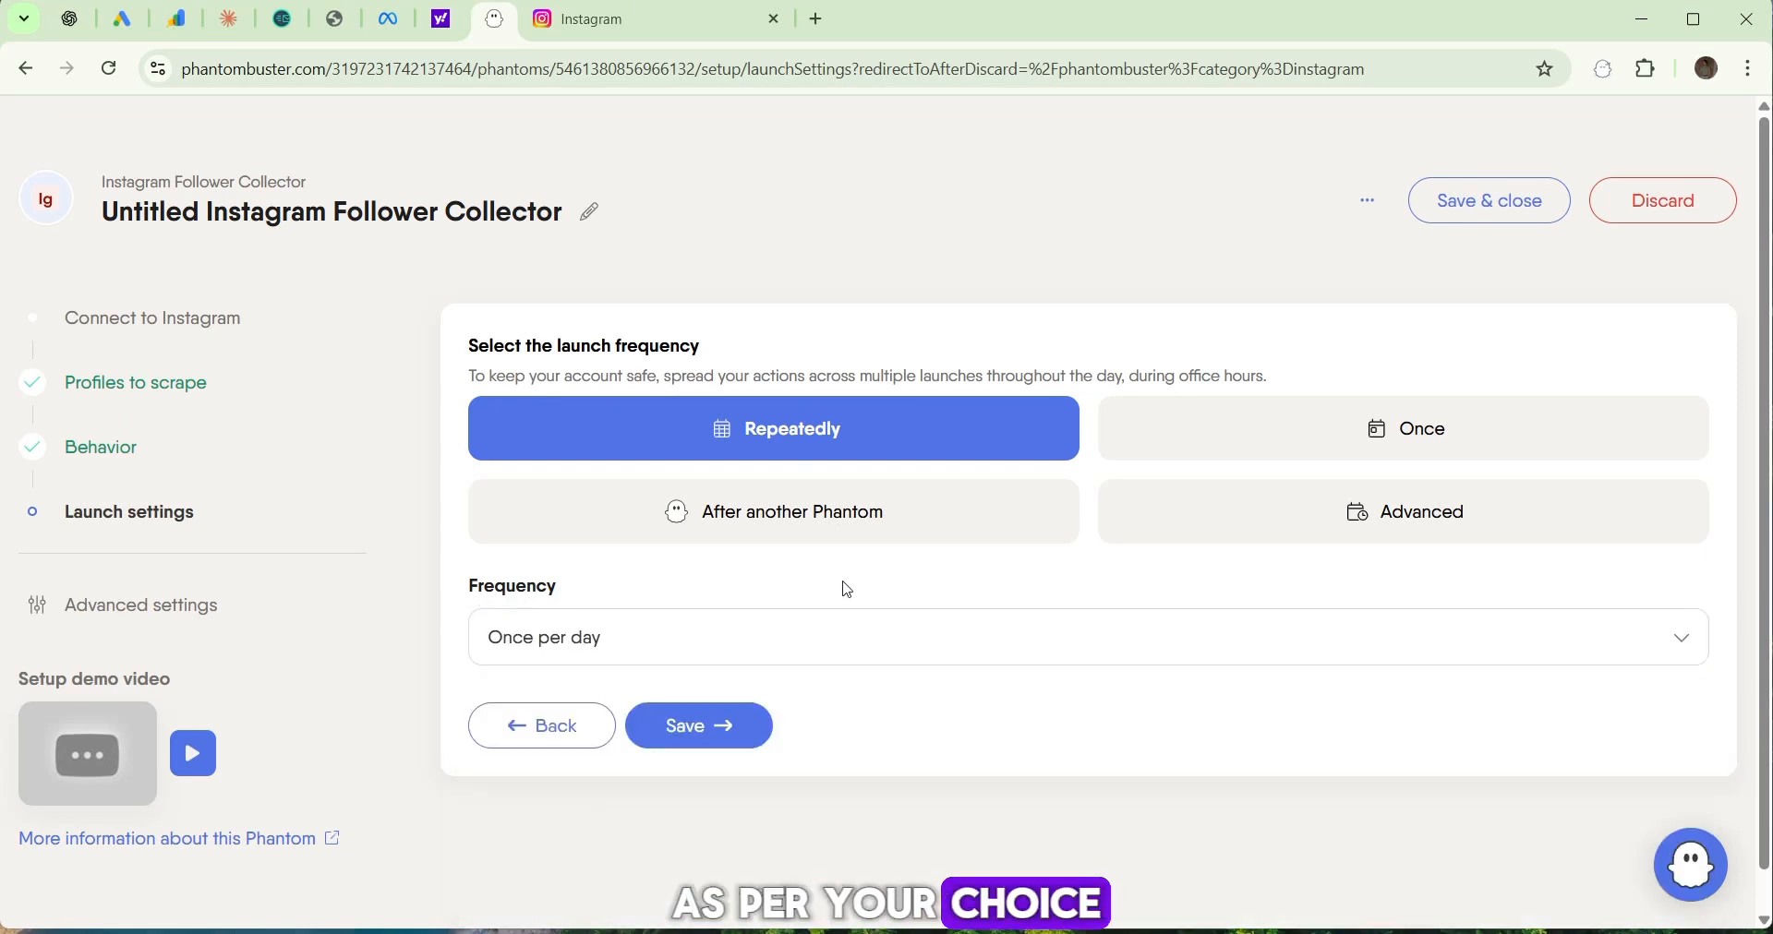
Save the launch settings as Once with the Launch manually option, and launch the Instagram Follower Collector.
{"action": "left_click", "coordinate": [1382, 464]}
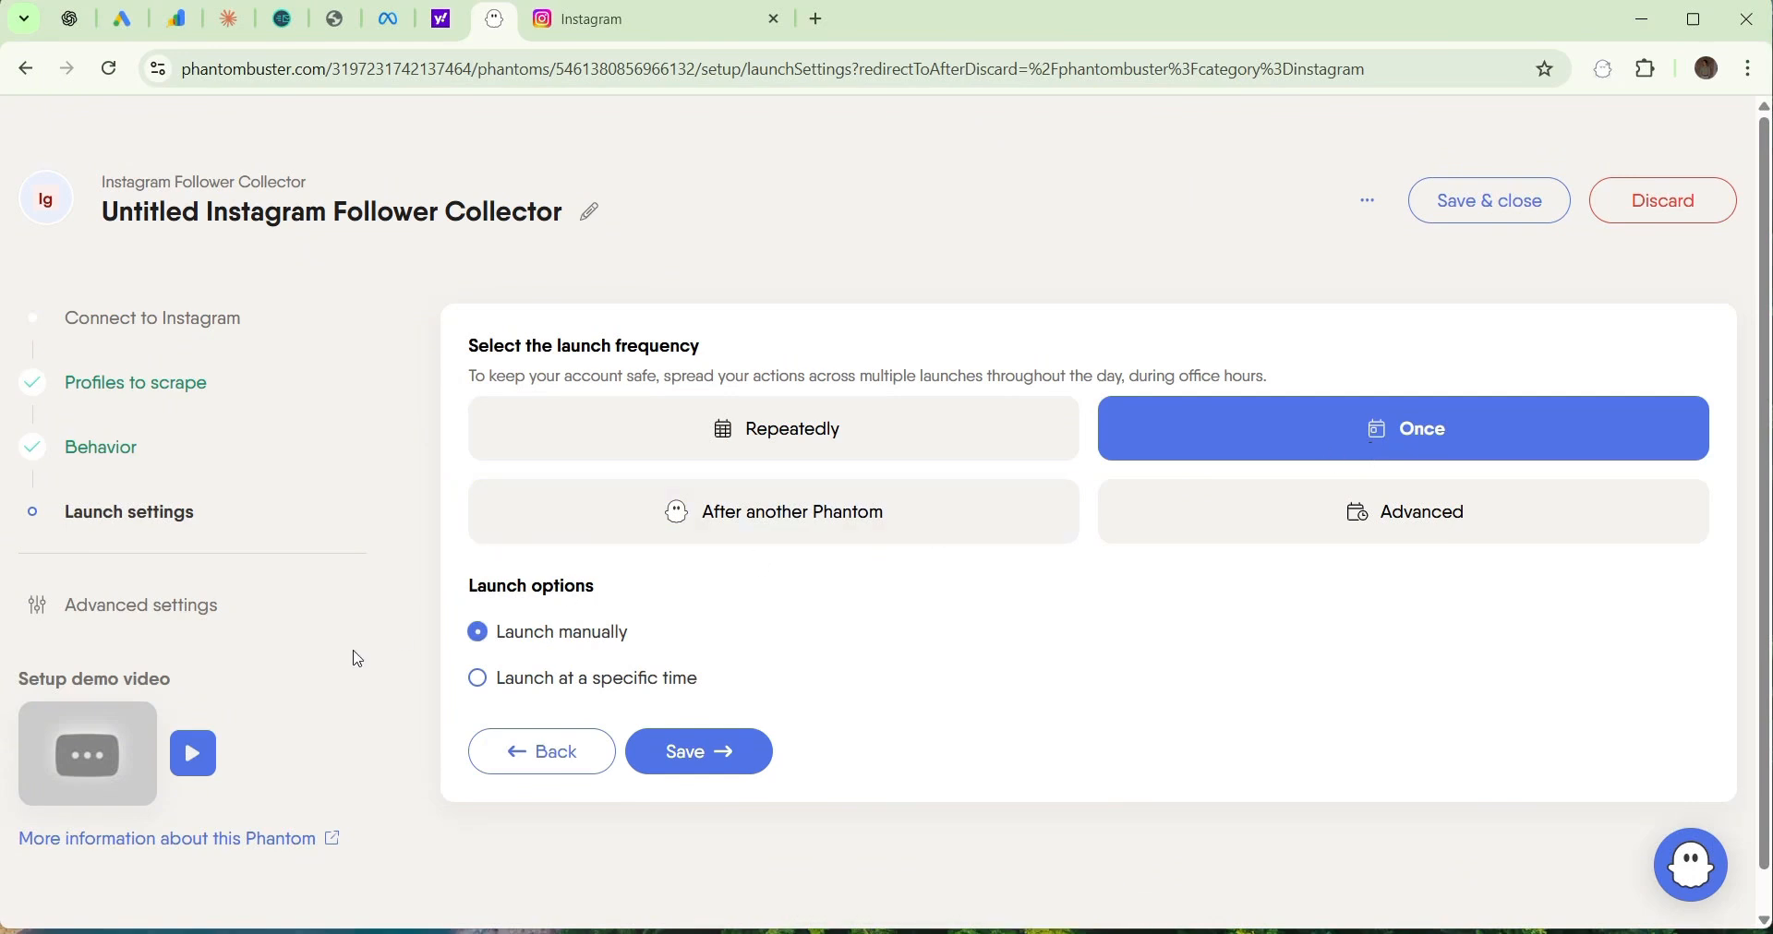
{"action": "left_click", "coordinate": [479, 683]}
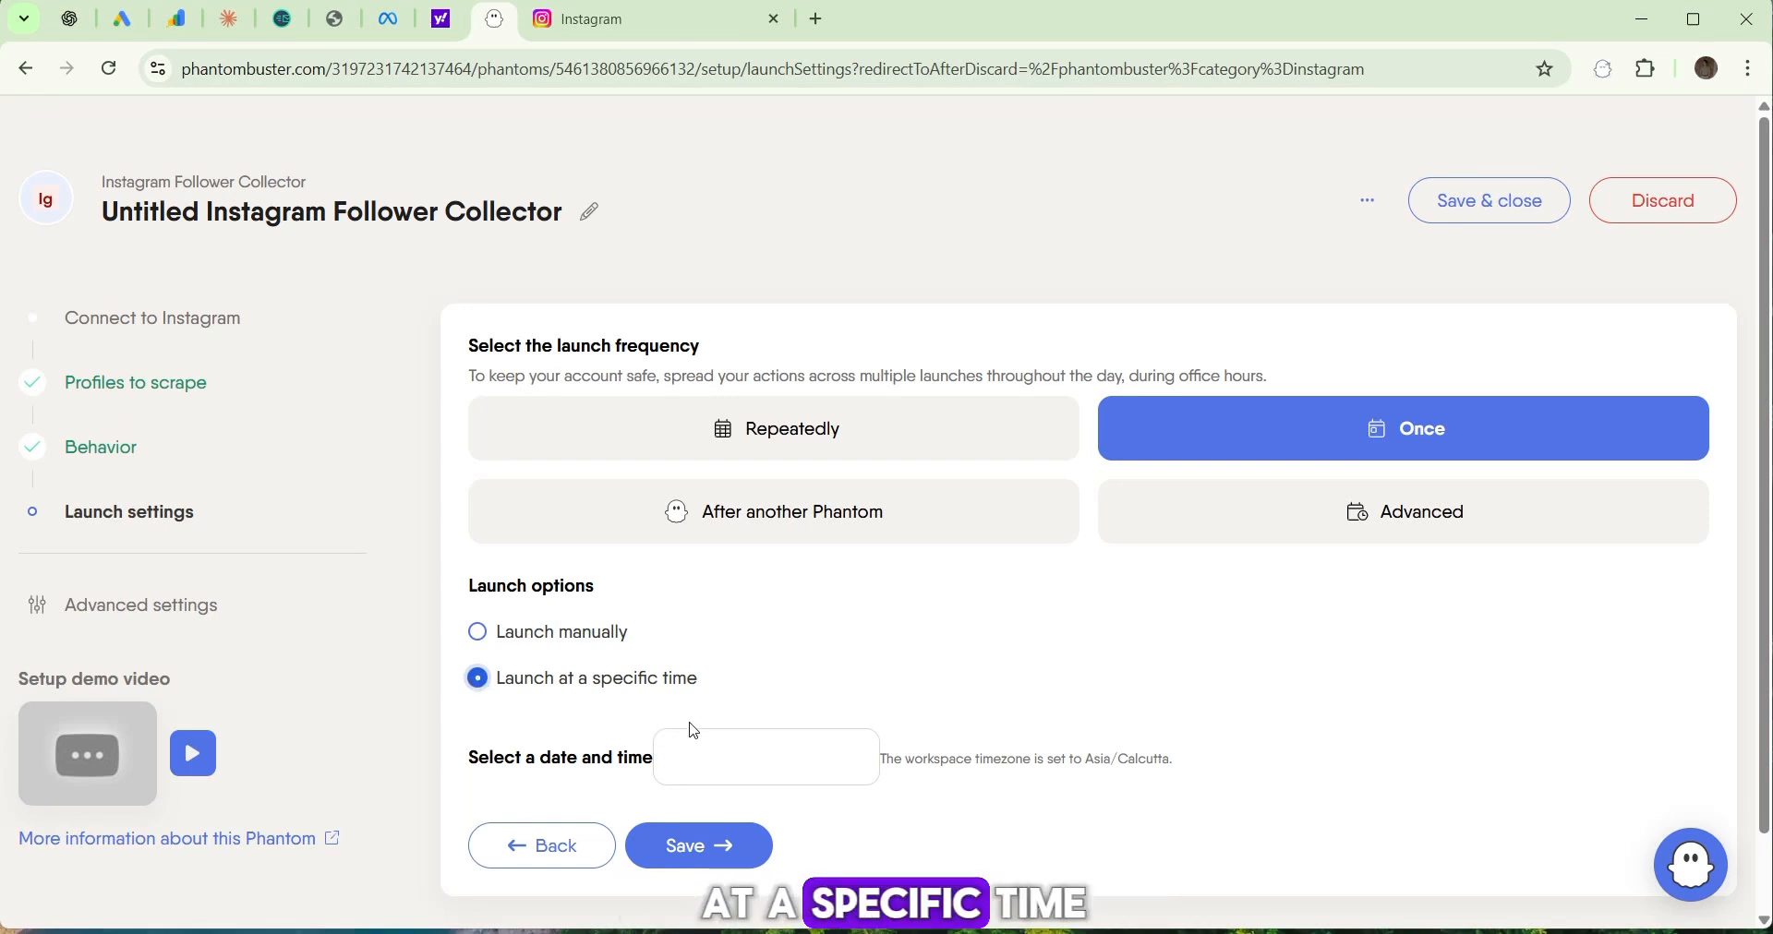
{"action": "left_click", "coordinate": [713, 745]}
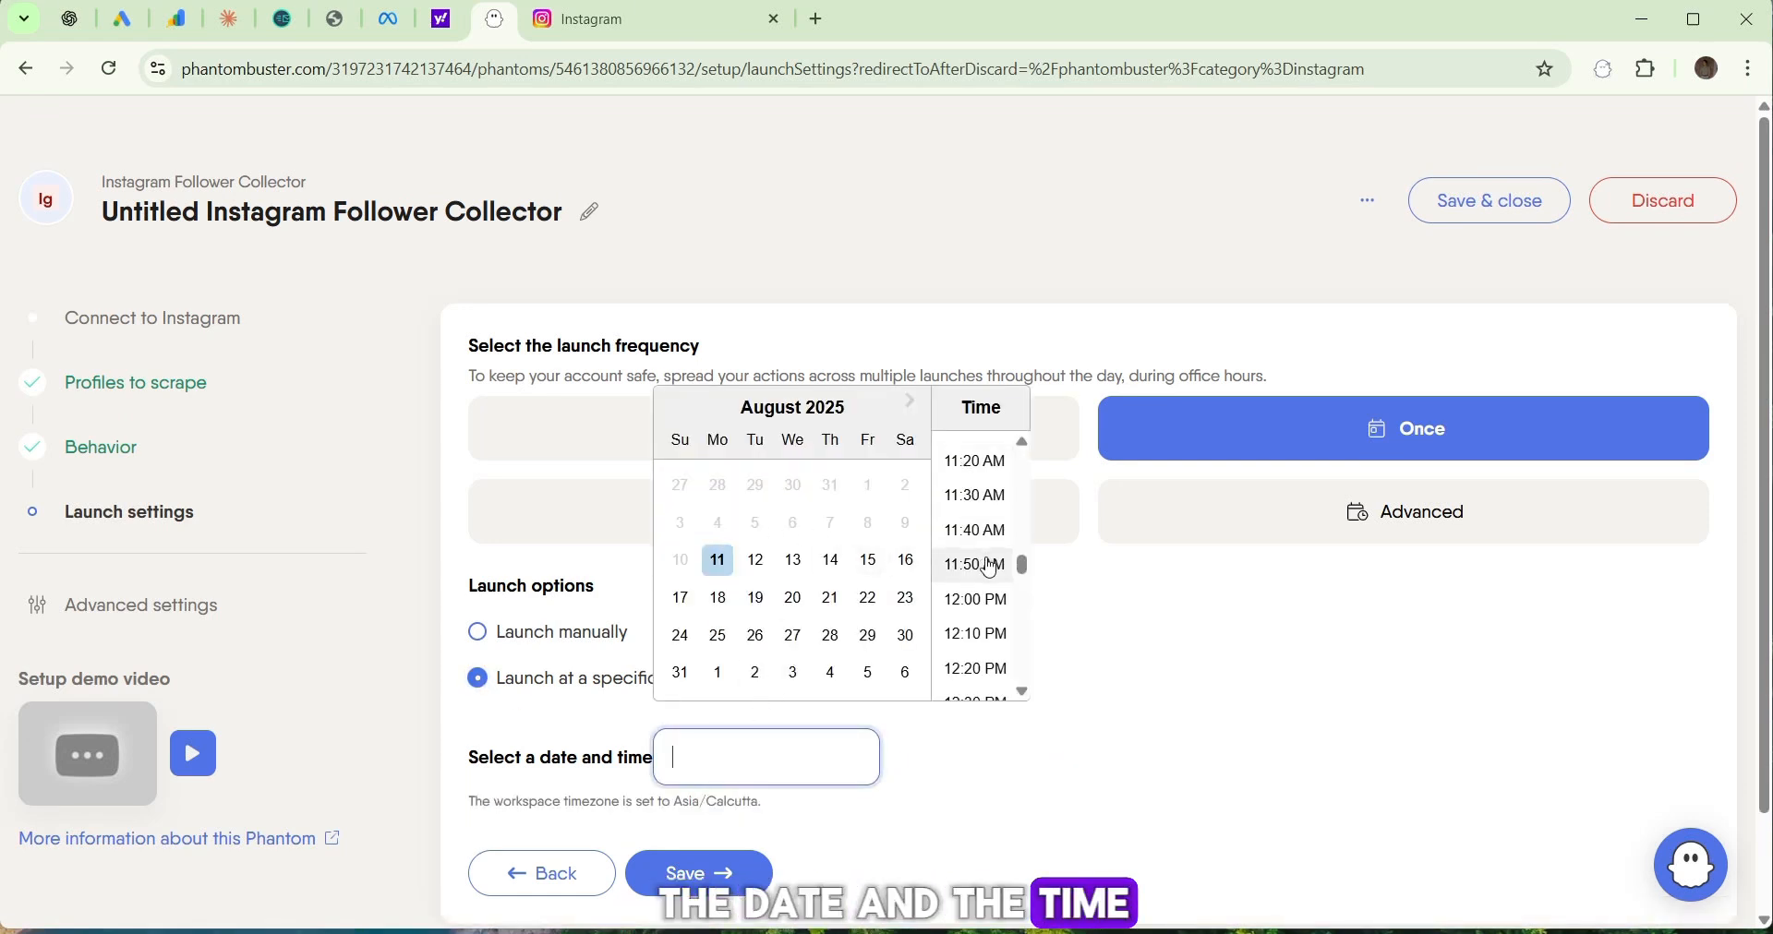
{"action": "left_click", "coordinate": [478, 636]}
{"action": "left_click", "coordinate": [480, 635]}
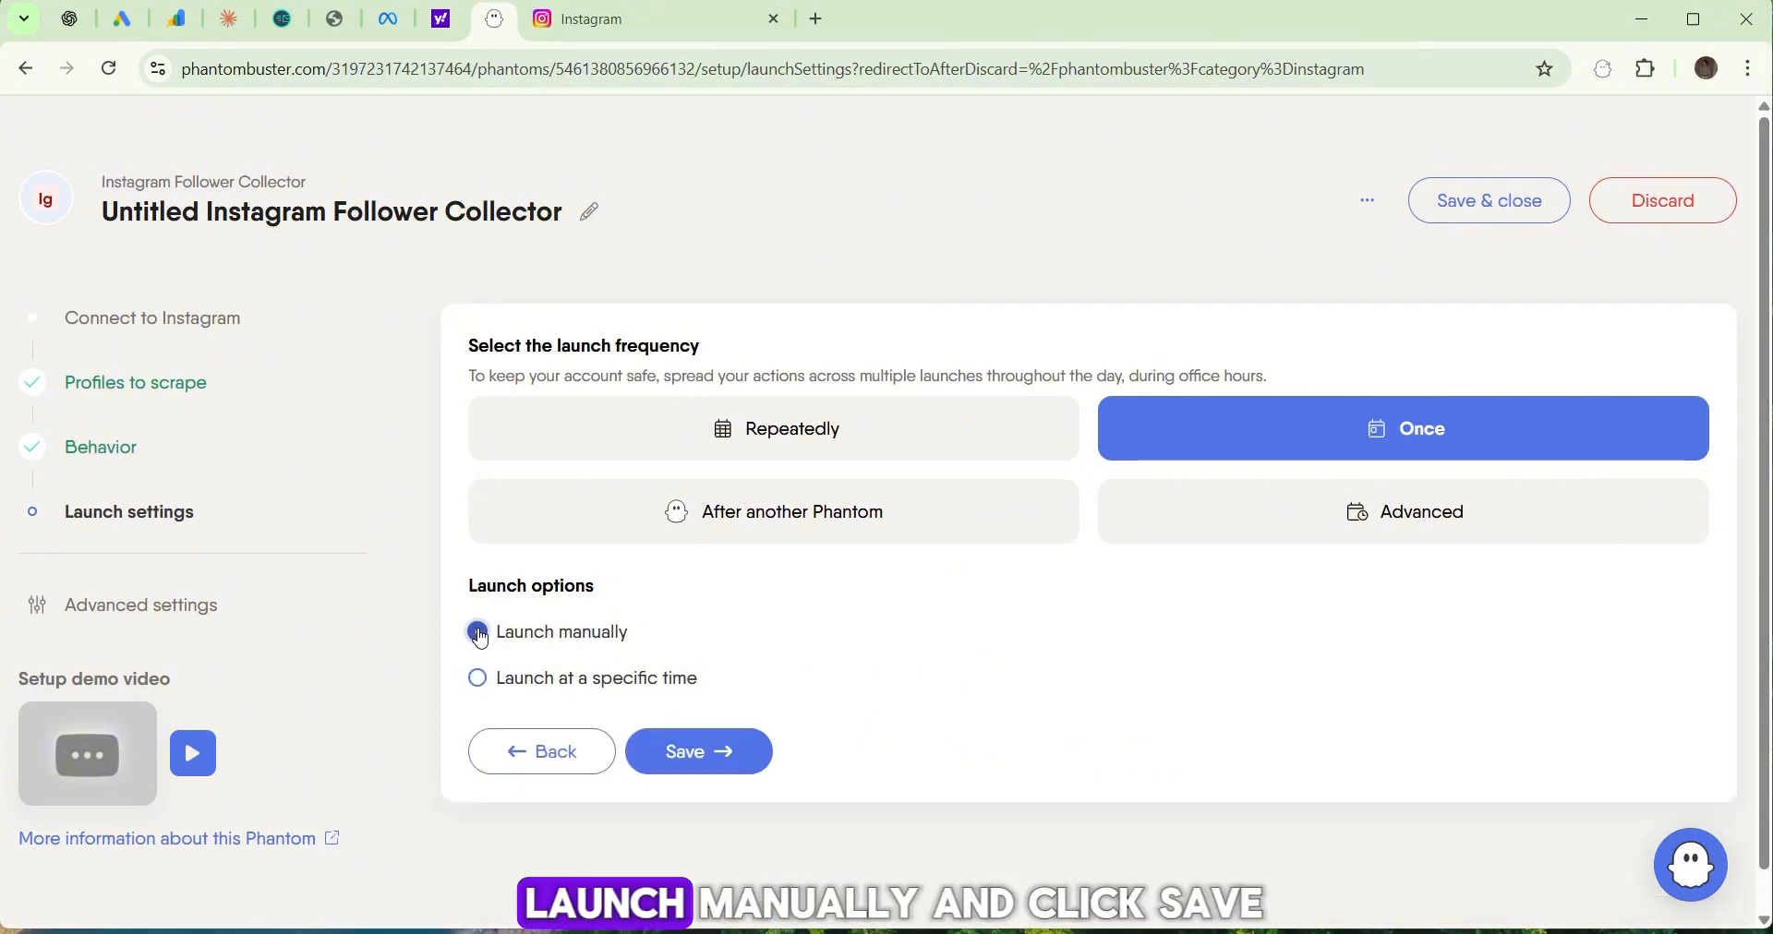
{"action": "left_click", "coordinate": [685, 752]}
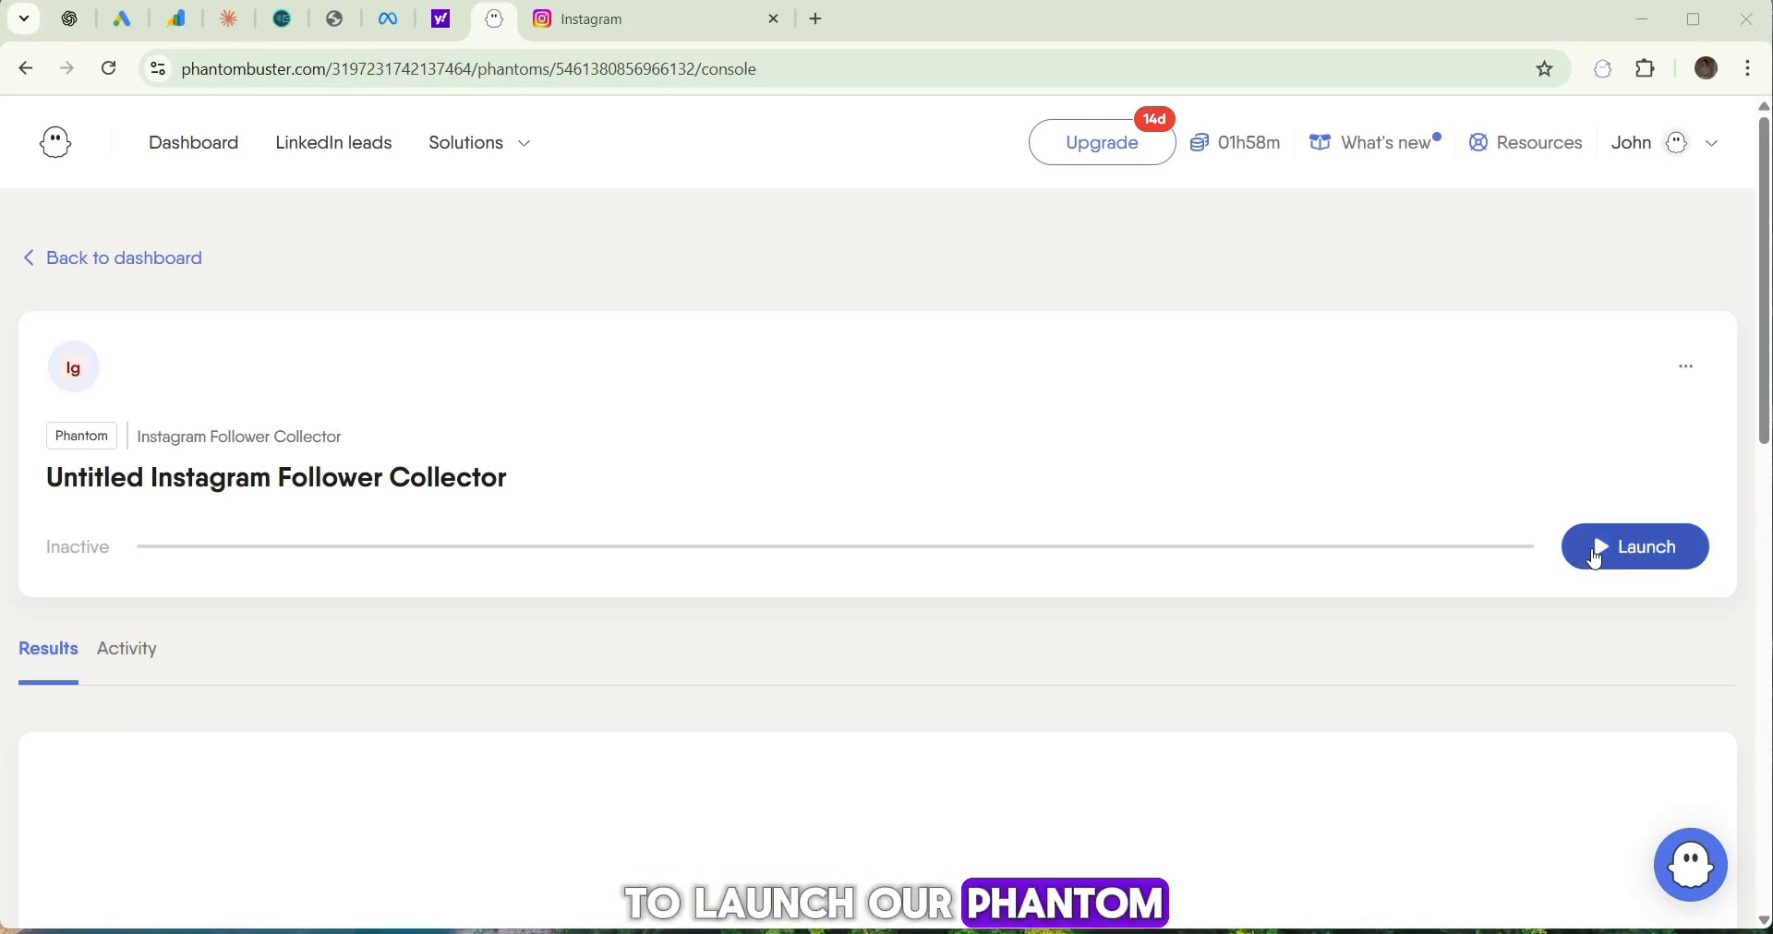
{"action": "left_click", "coordinate": [1603, 561]}
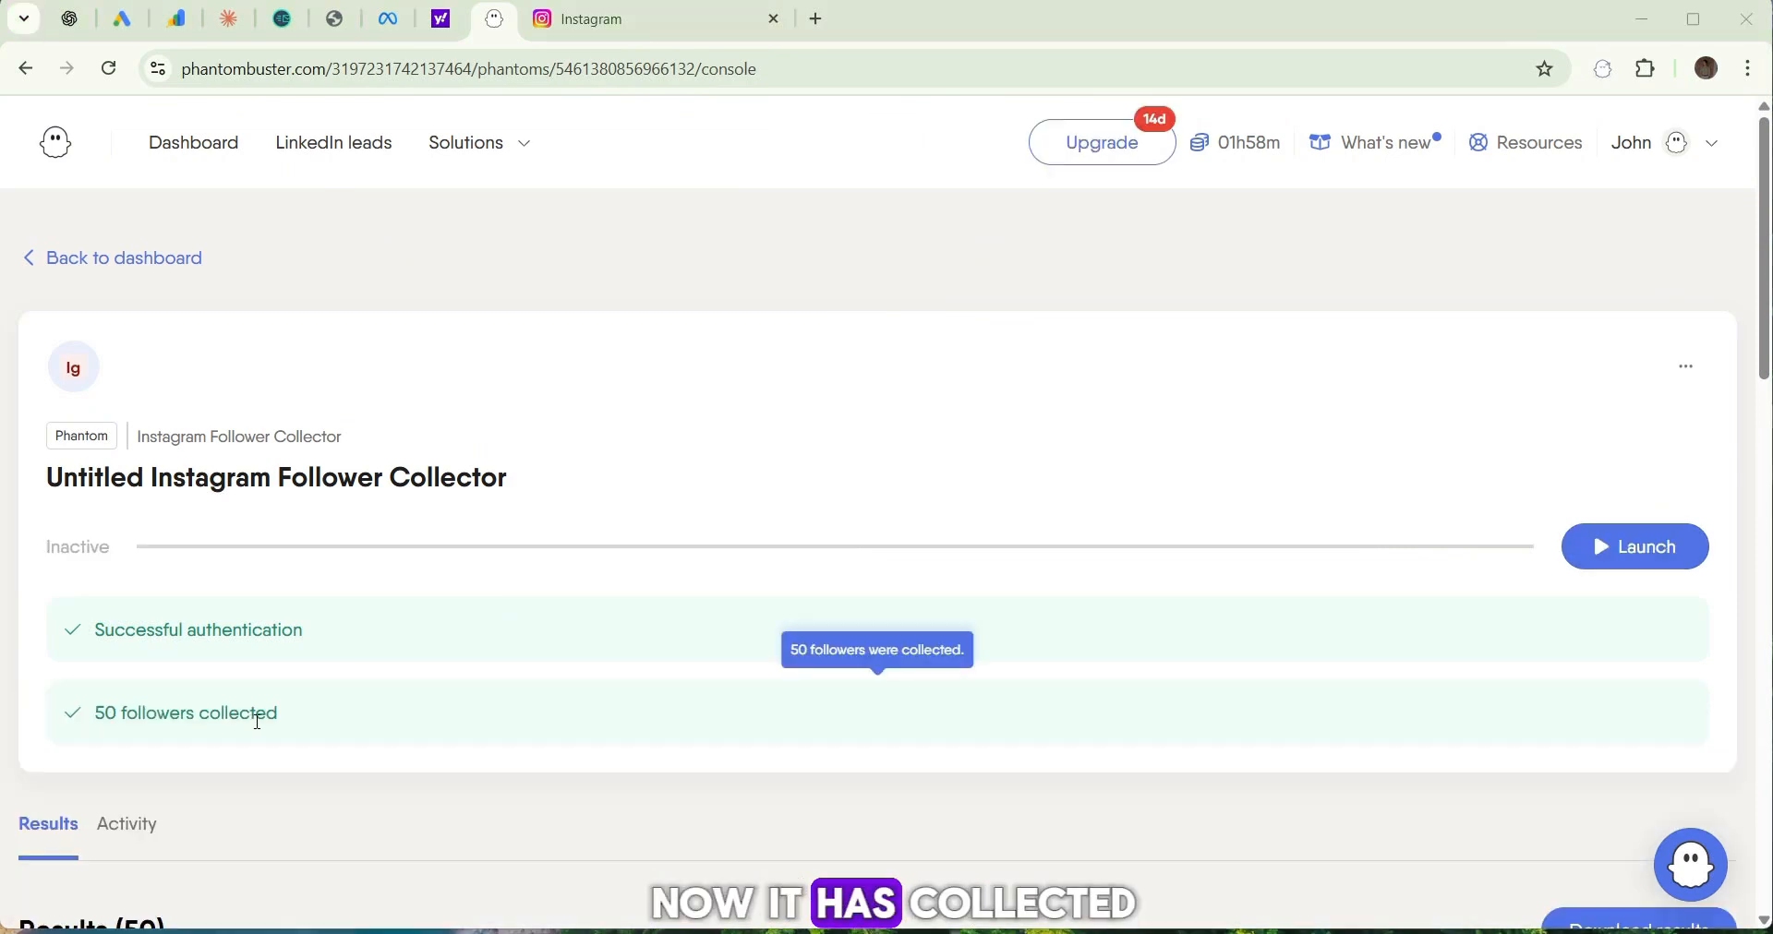
Examine the collected followers in the results table across its pages, including profile URL, username, full name, image, ID, query and timestamp columns.
{"action": "scroll", "coordinate": [317, 717], "scroll_direction": "down", "scroll_amount": 5}
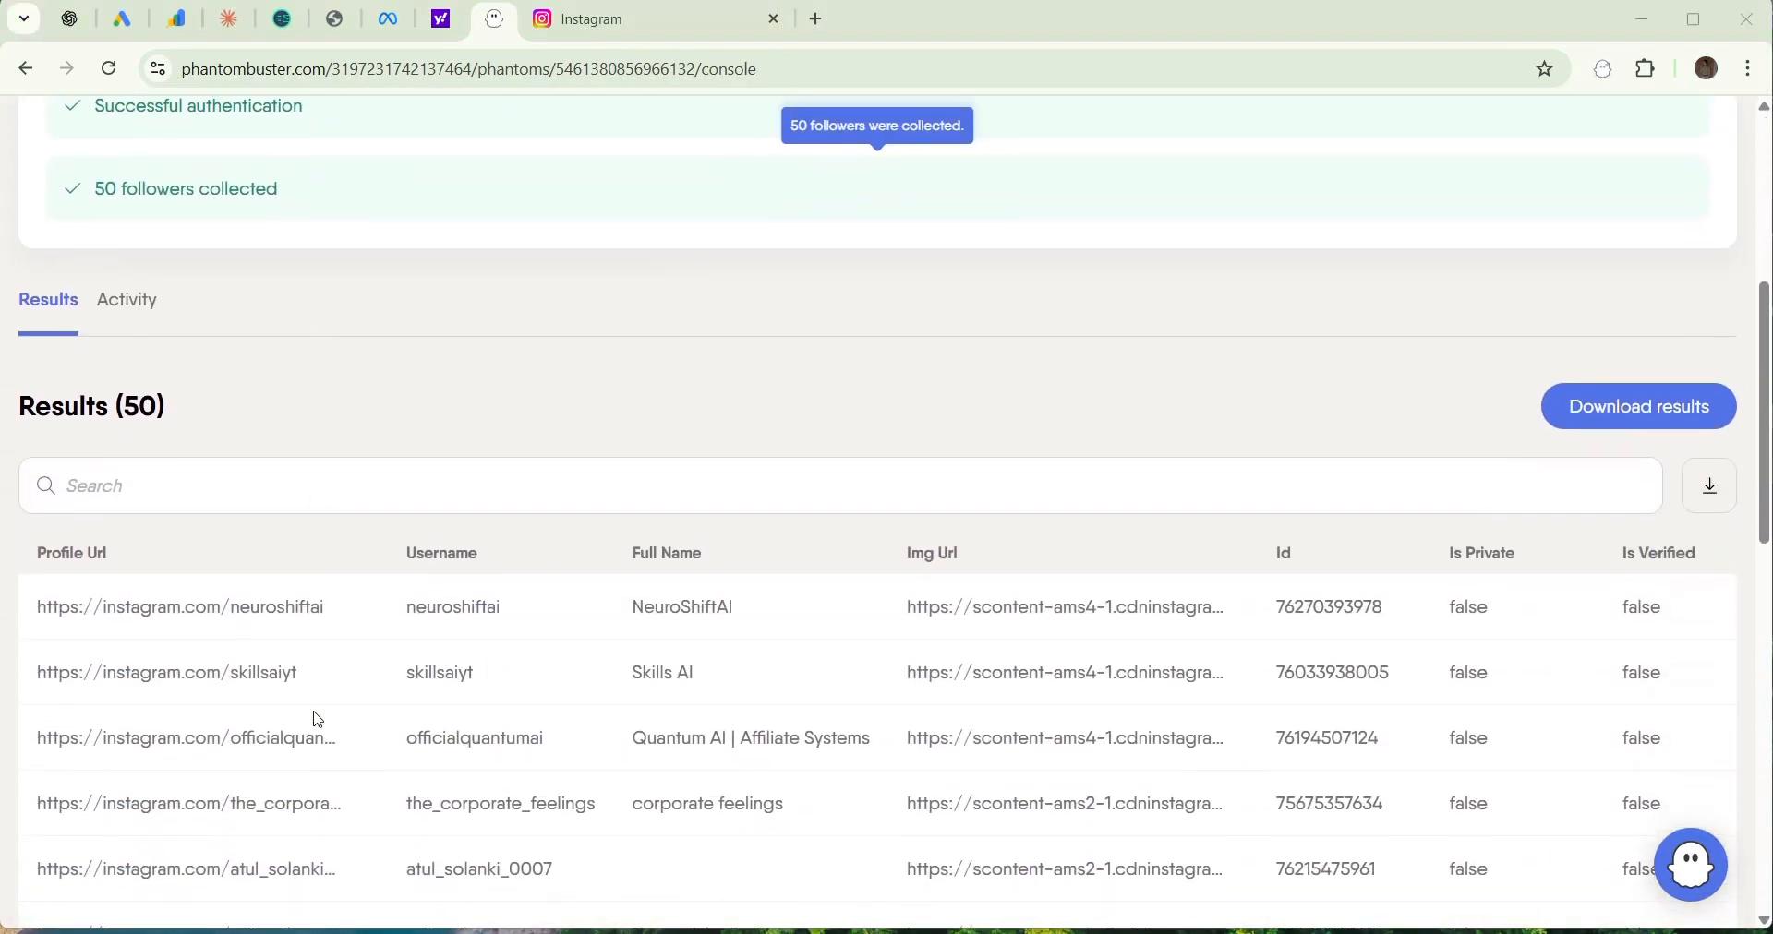
{"action": "scroll", "coordinate": [317, 720], "scroll_direction": "down", "scroll_amount": 2}
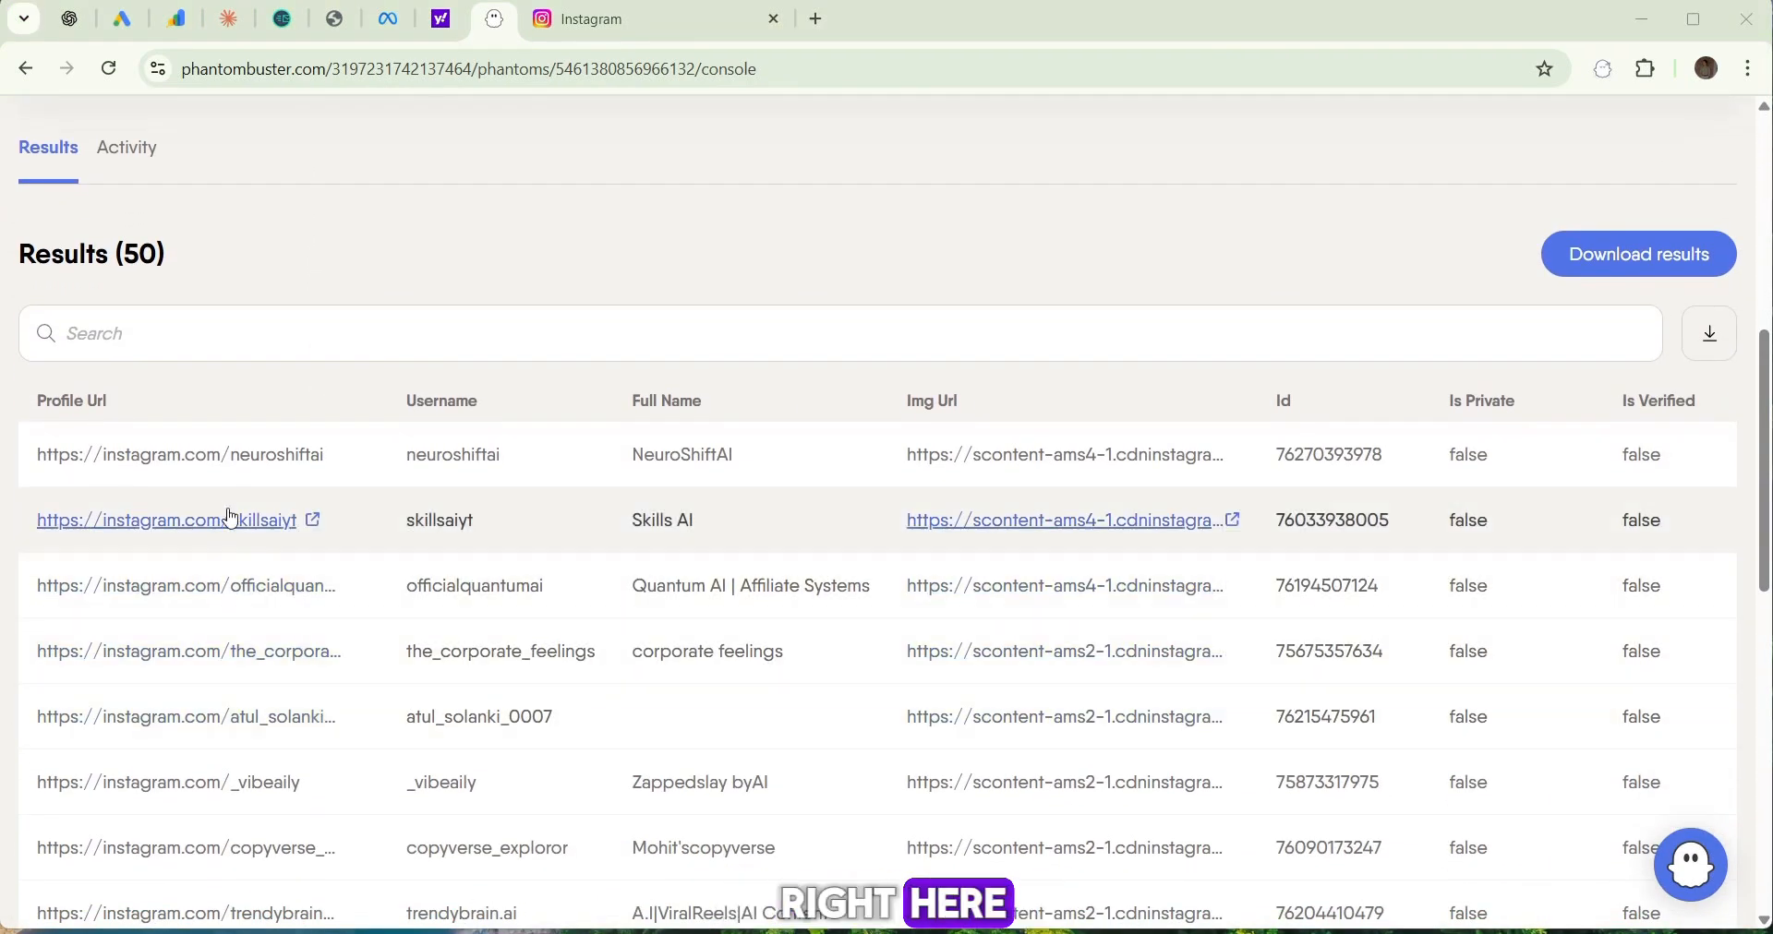
{"action": "scroll", "coordinate": [463, 577], "scroll_direction": "down", "scroll_amount": 4}
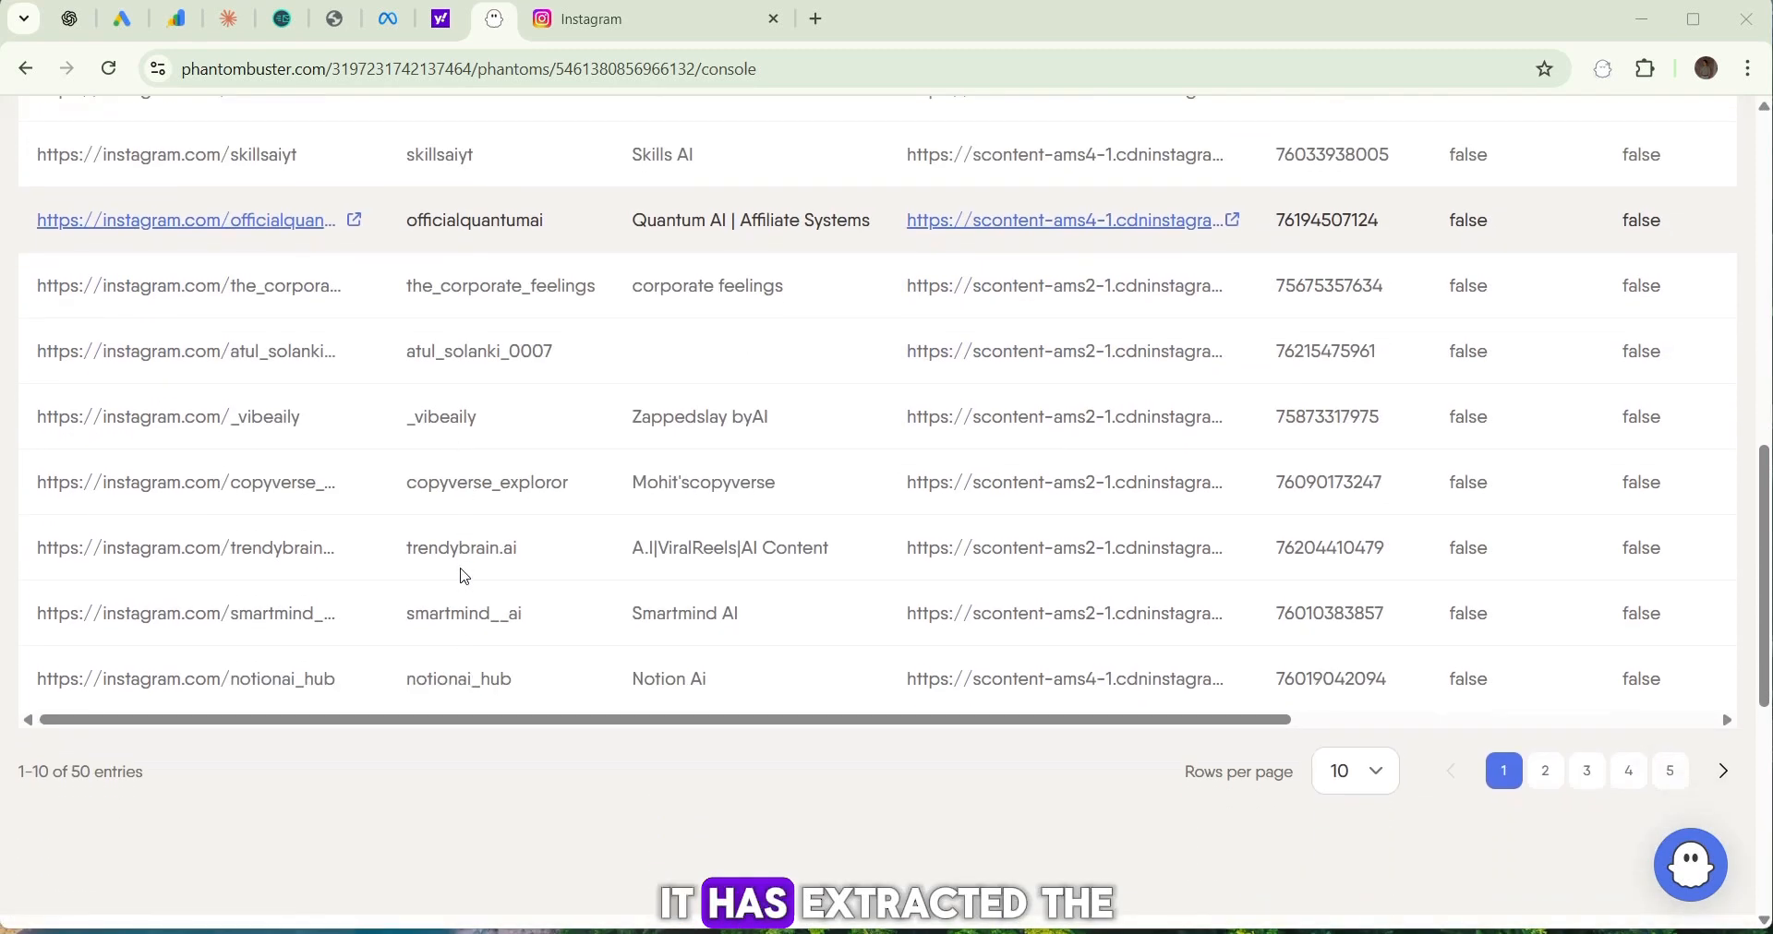
{"action": "scroll", "coordinate": [464, 578], "scroll_direction": "right", "scroll_amount": 4}
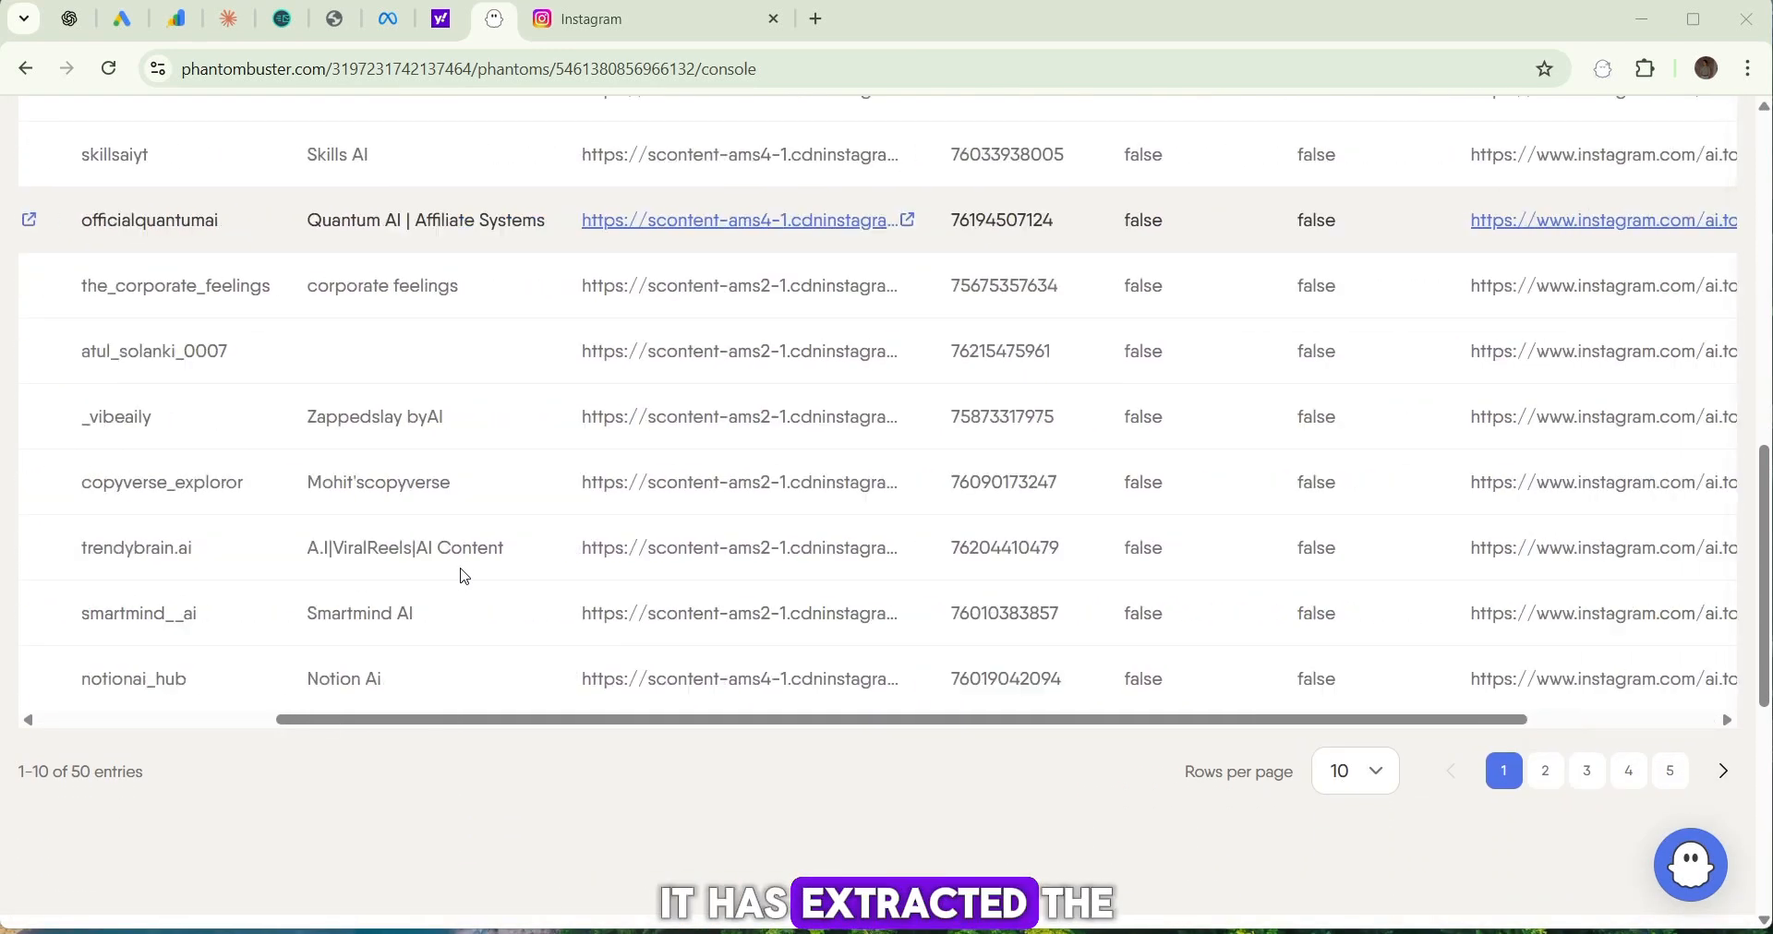
{"action": "scroll", "coordinate": [461, 576], "scroll_direction": "left", "scroll_amount": 4}
{"action": "scroll", "coordinate": [458, 574], "scroll_direction": "up", "scroll_amount": 3}
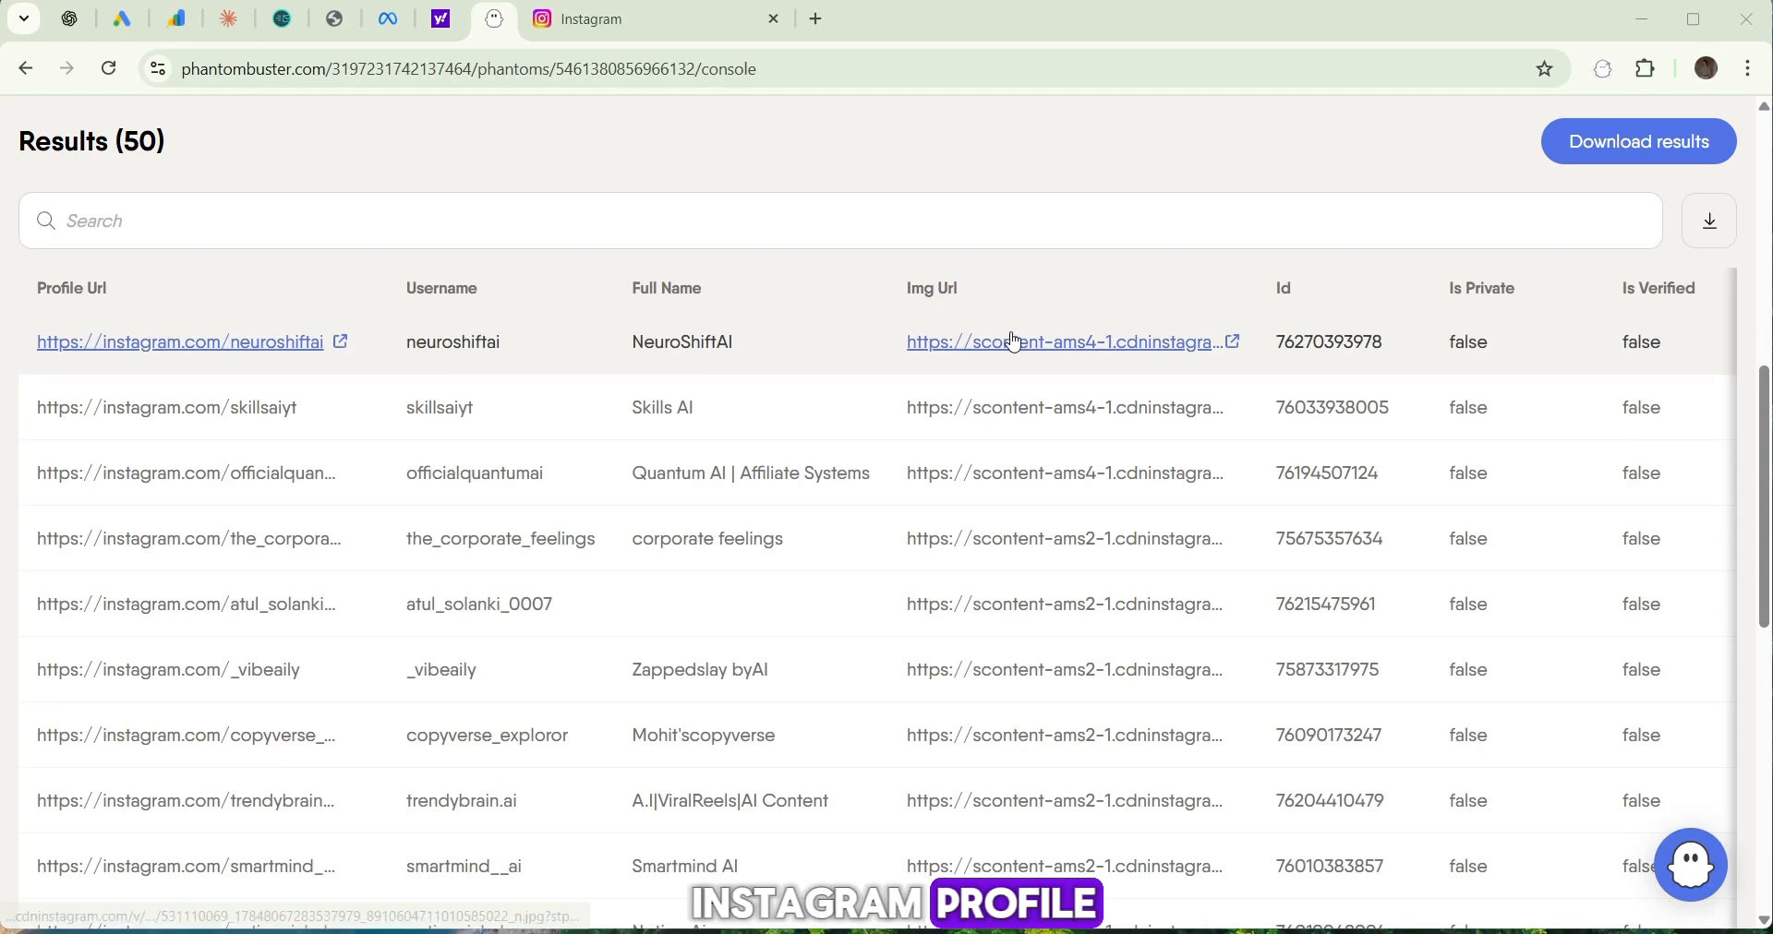
{"action": "scroll", "coordinate": [1011, 343], "scroll_direction": "right", "scroll_amount": 6}
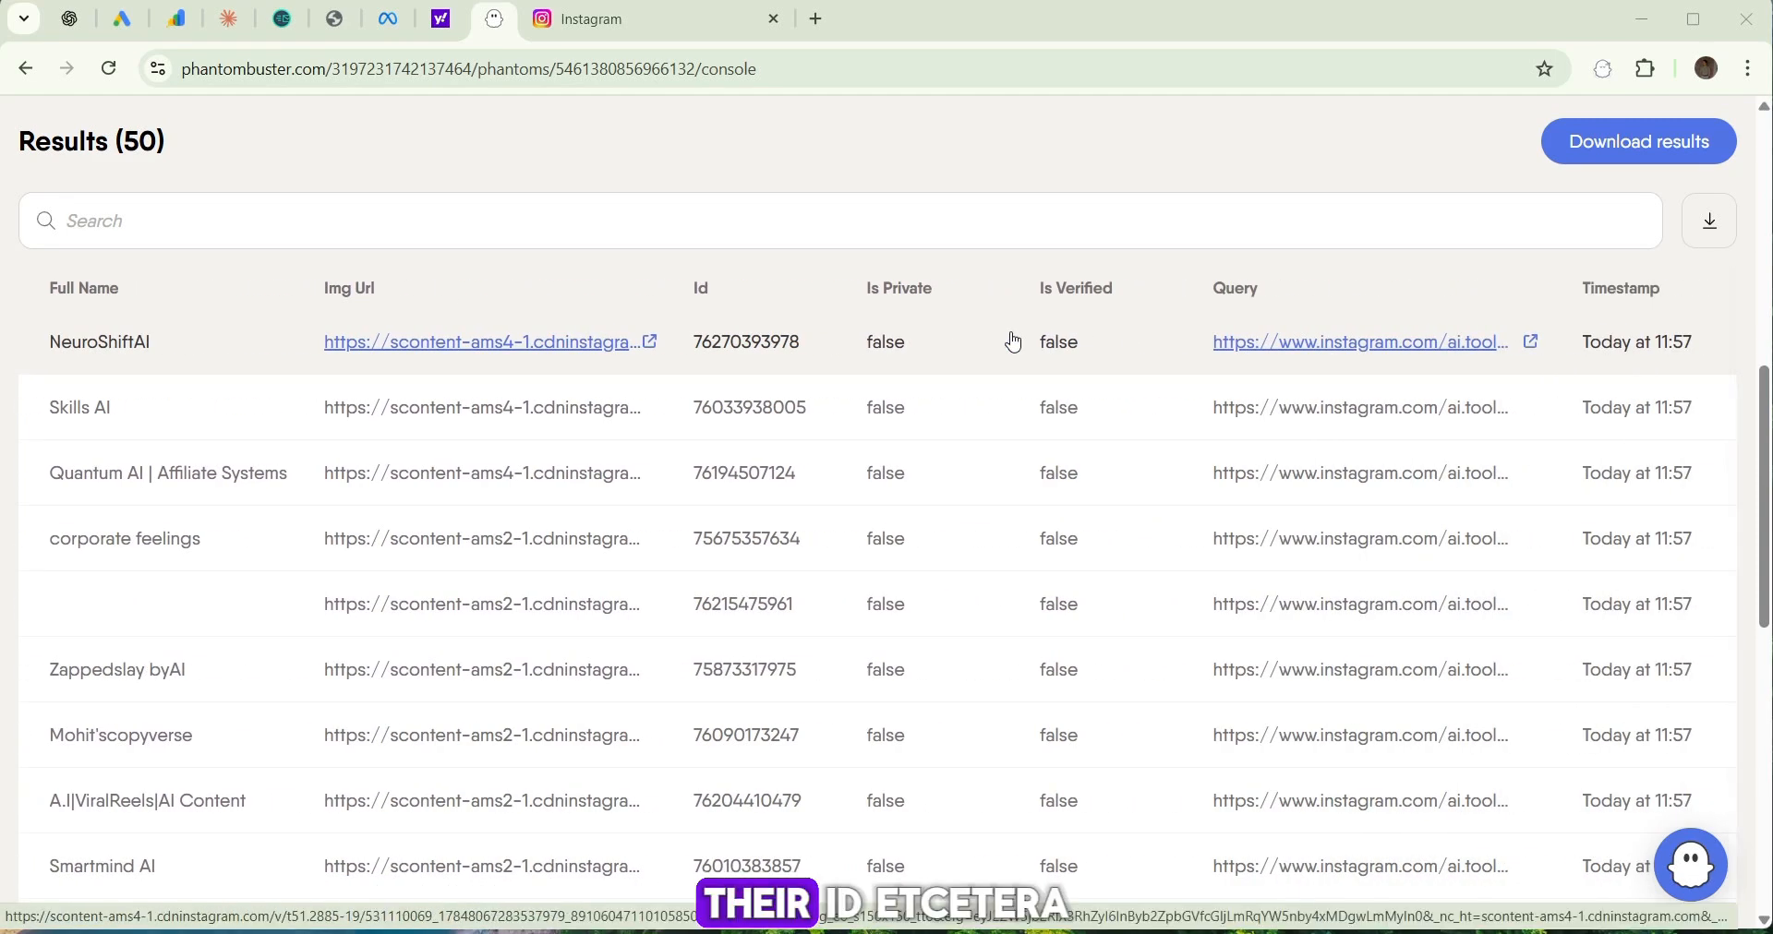
{"action": "scroll", "coordinate": [1179, 542], "scroll_direction": "left", "scroll_amount": 2}
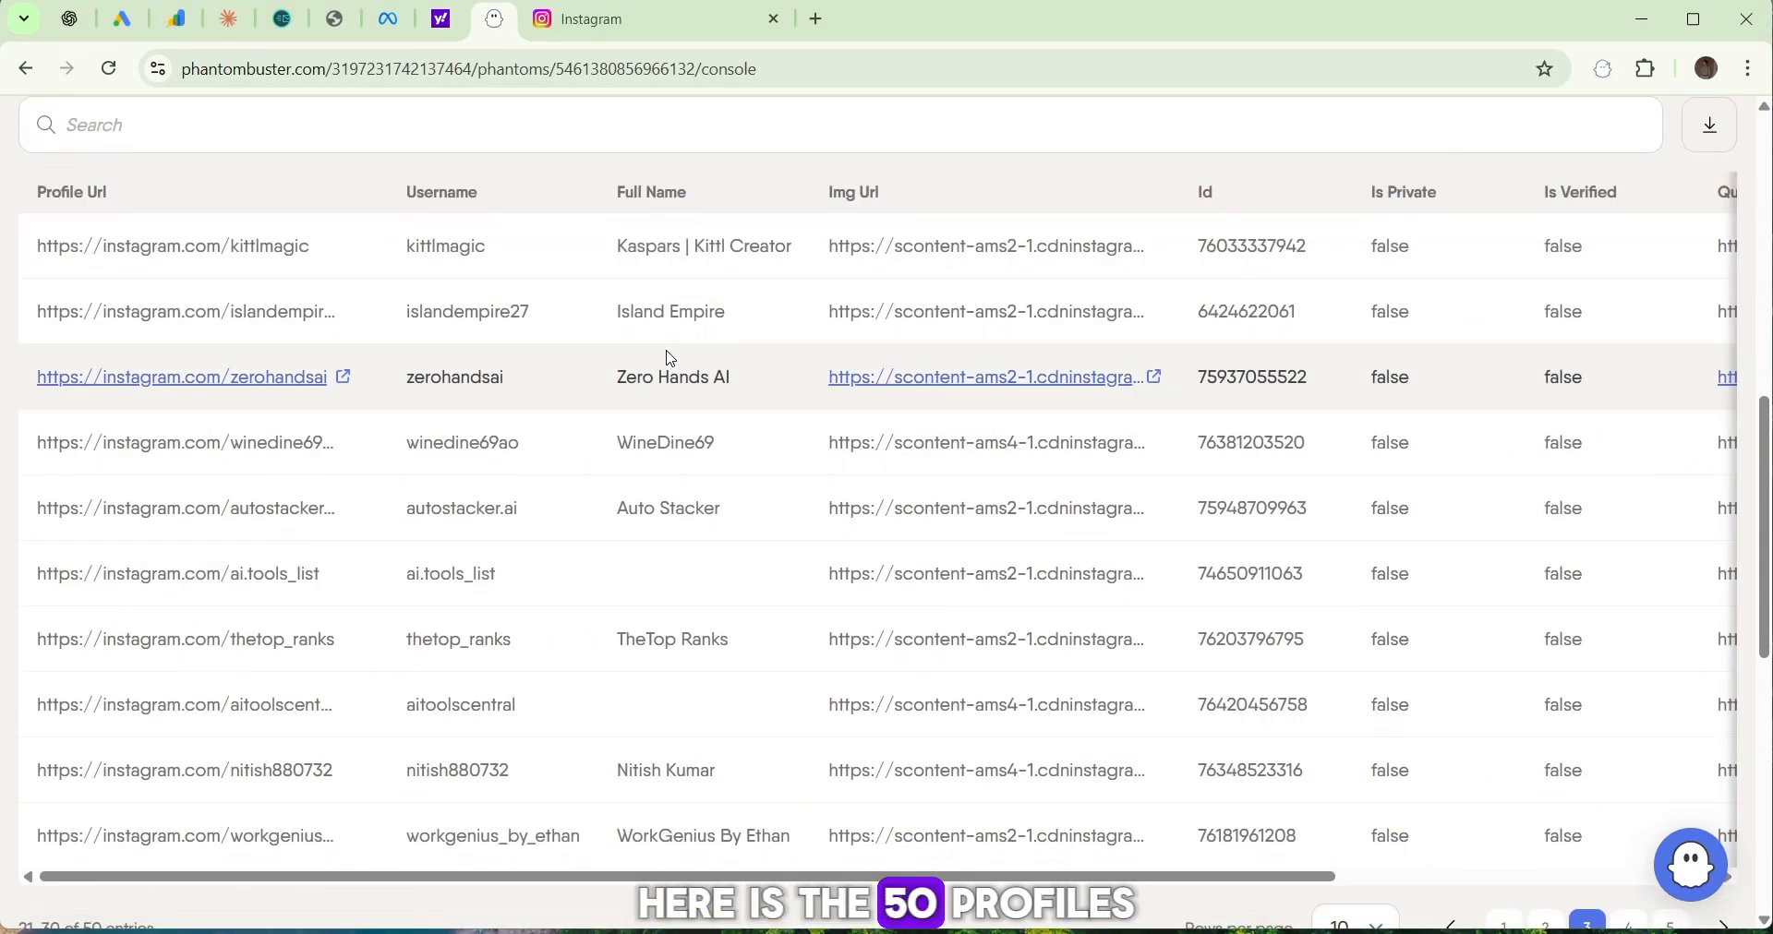
{"action": "scroll", "coordinate": [672, 360], "scroll_direction": "down", "scroll_amount": 2}
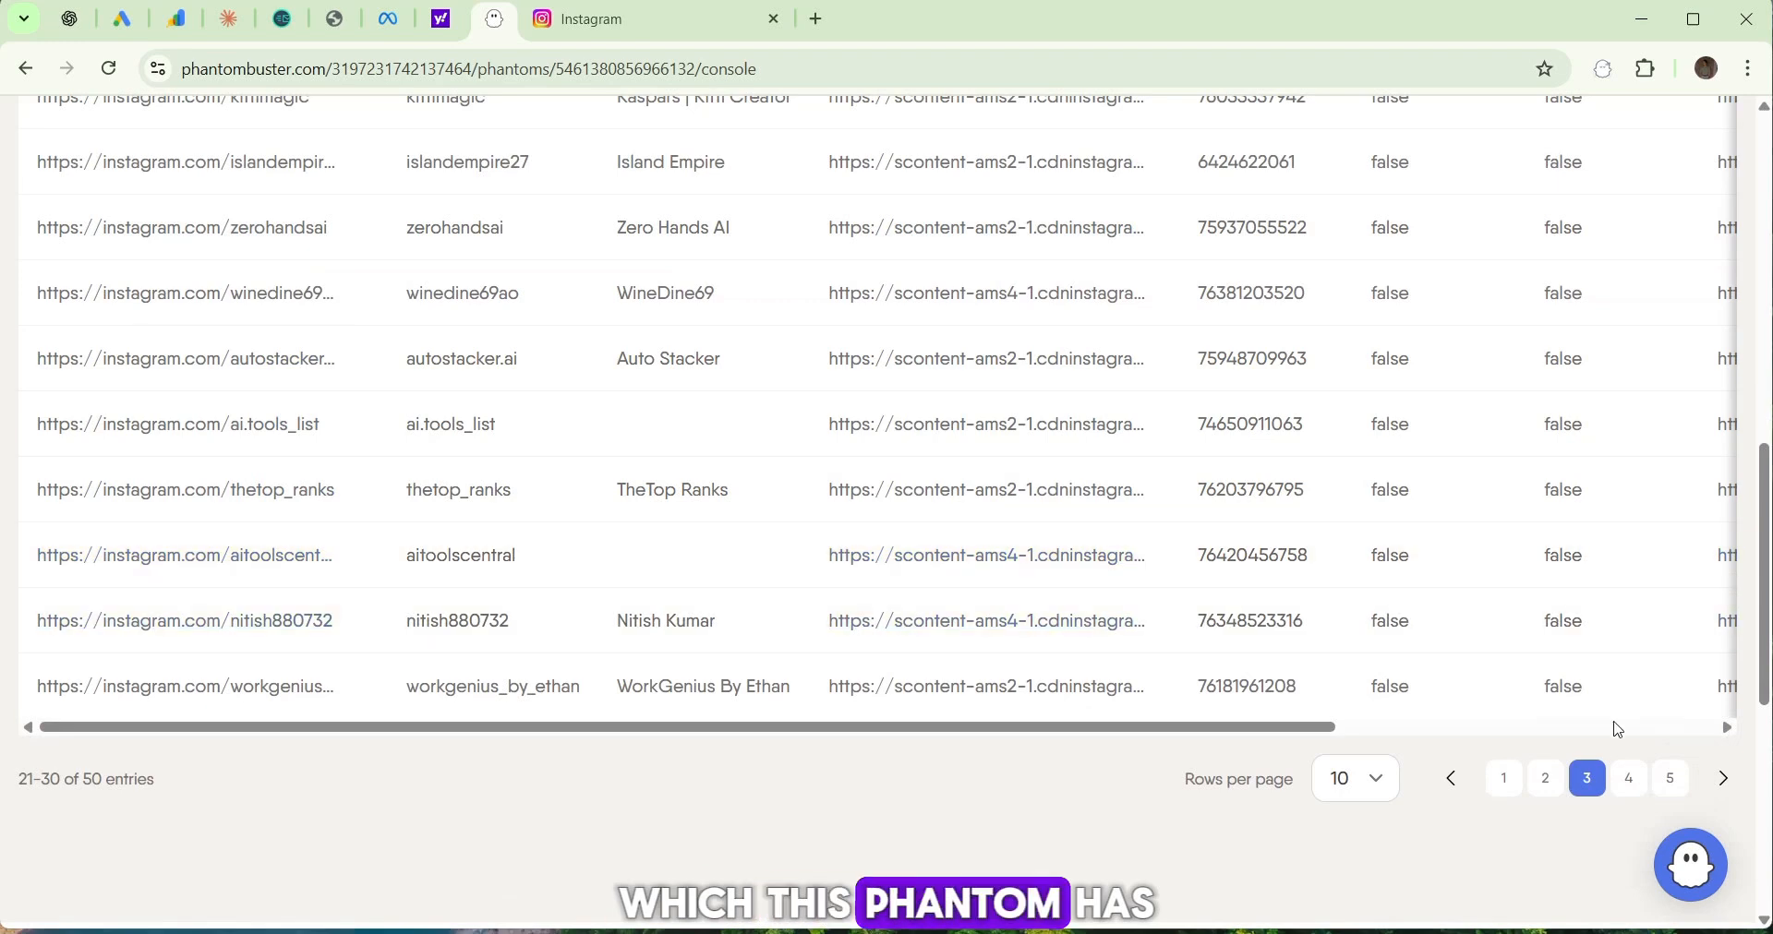